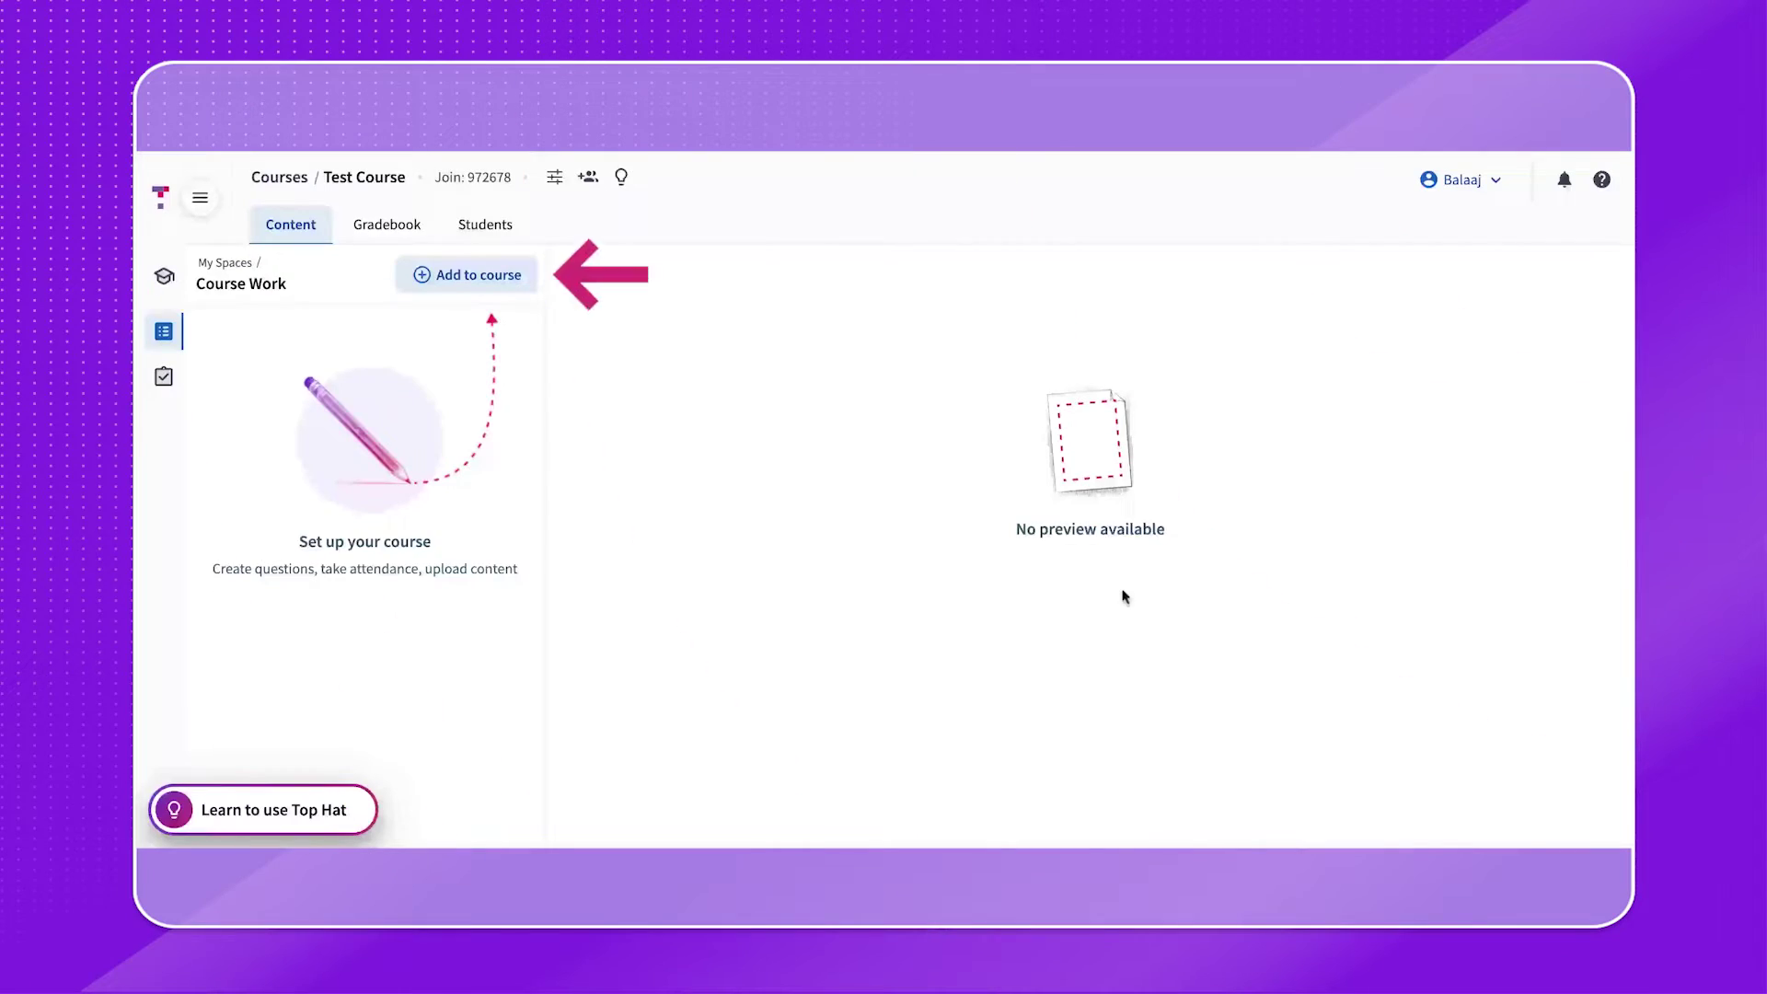
- Create a new Multiple Choice question titled Question 1
click(487, 278)
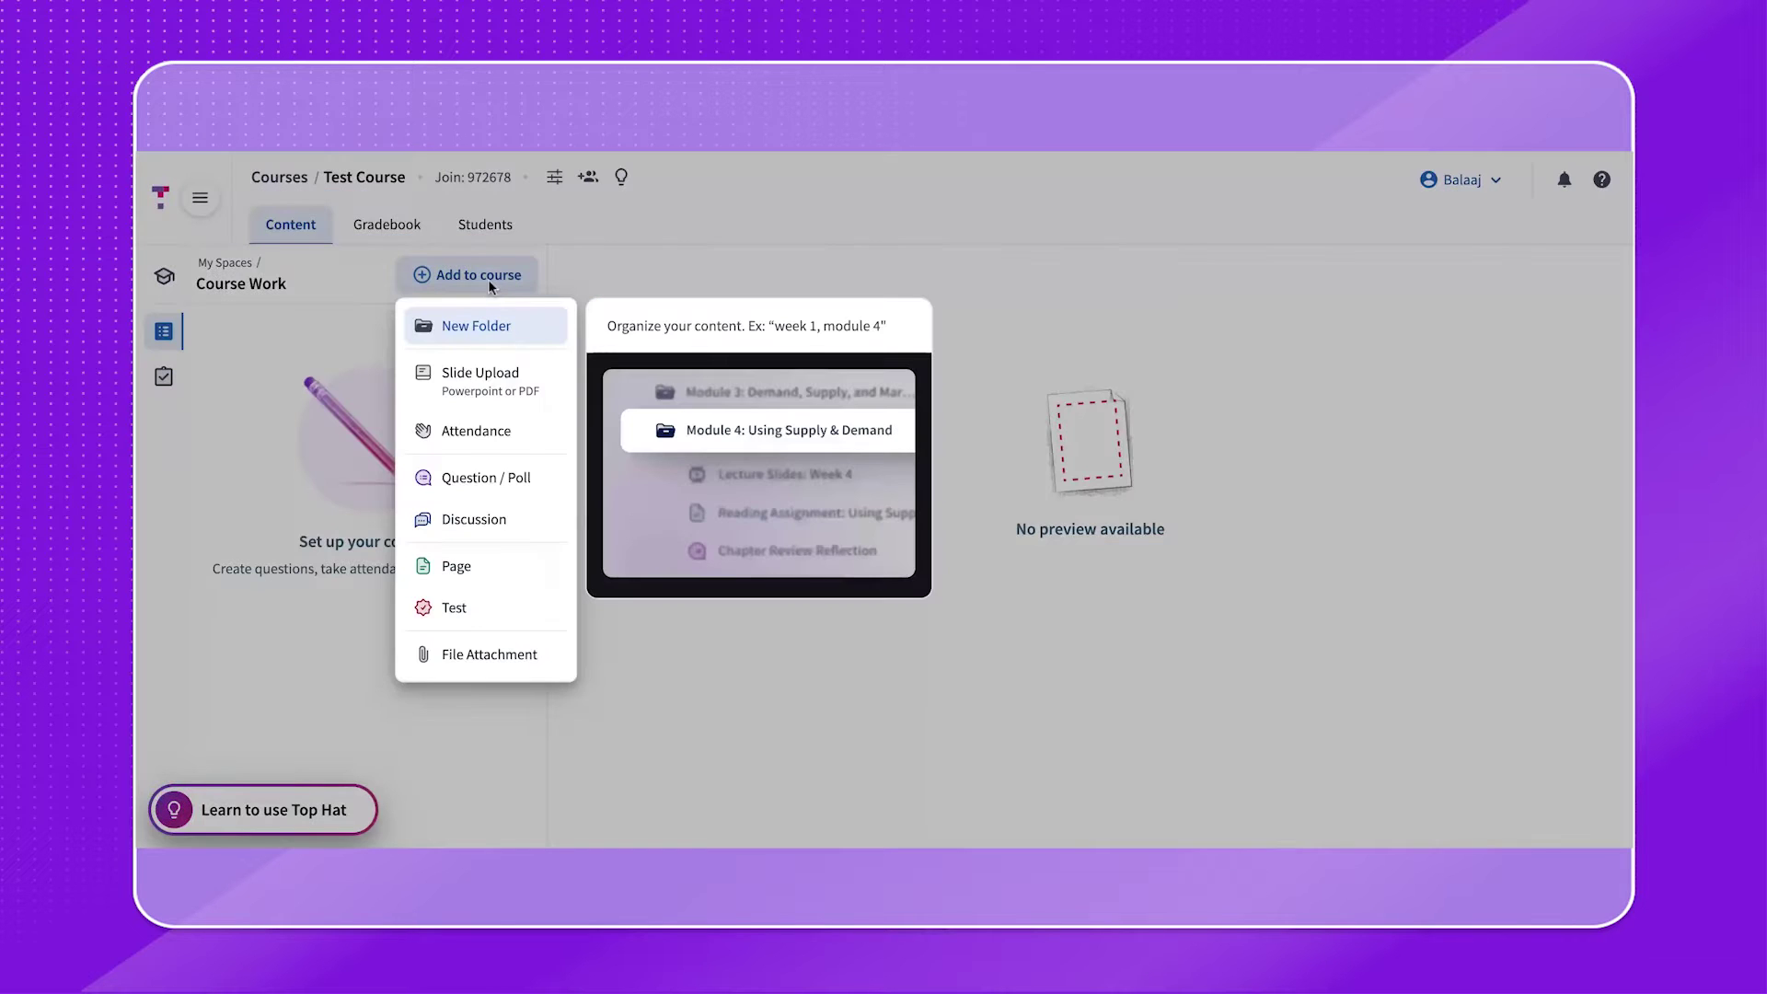
click(488, 482)
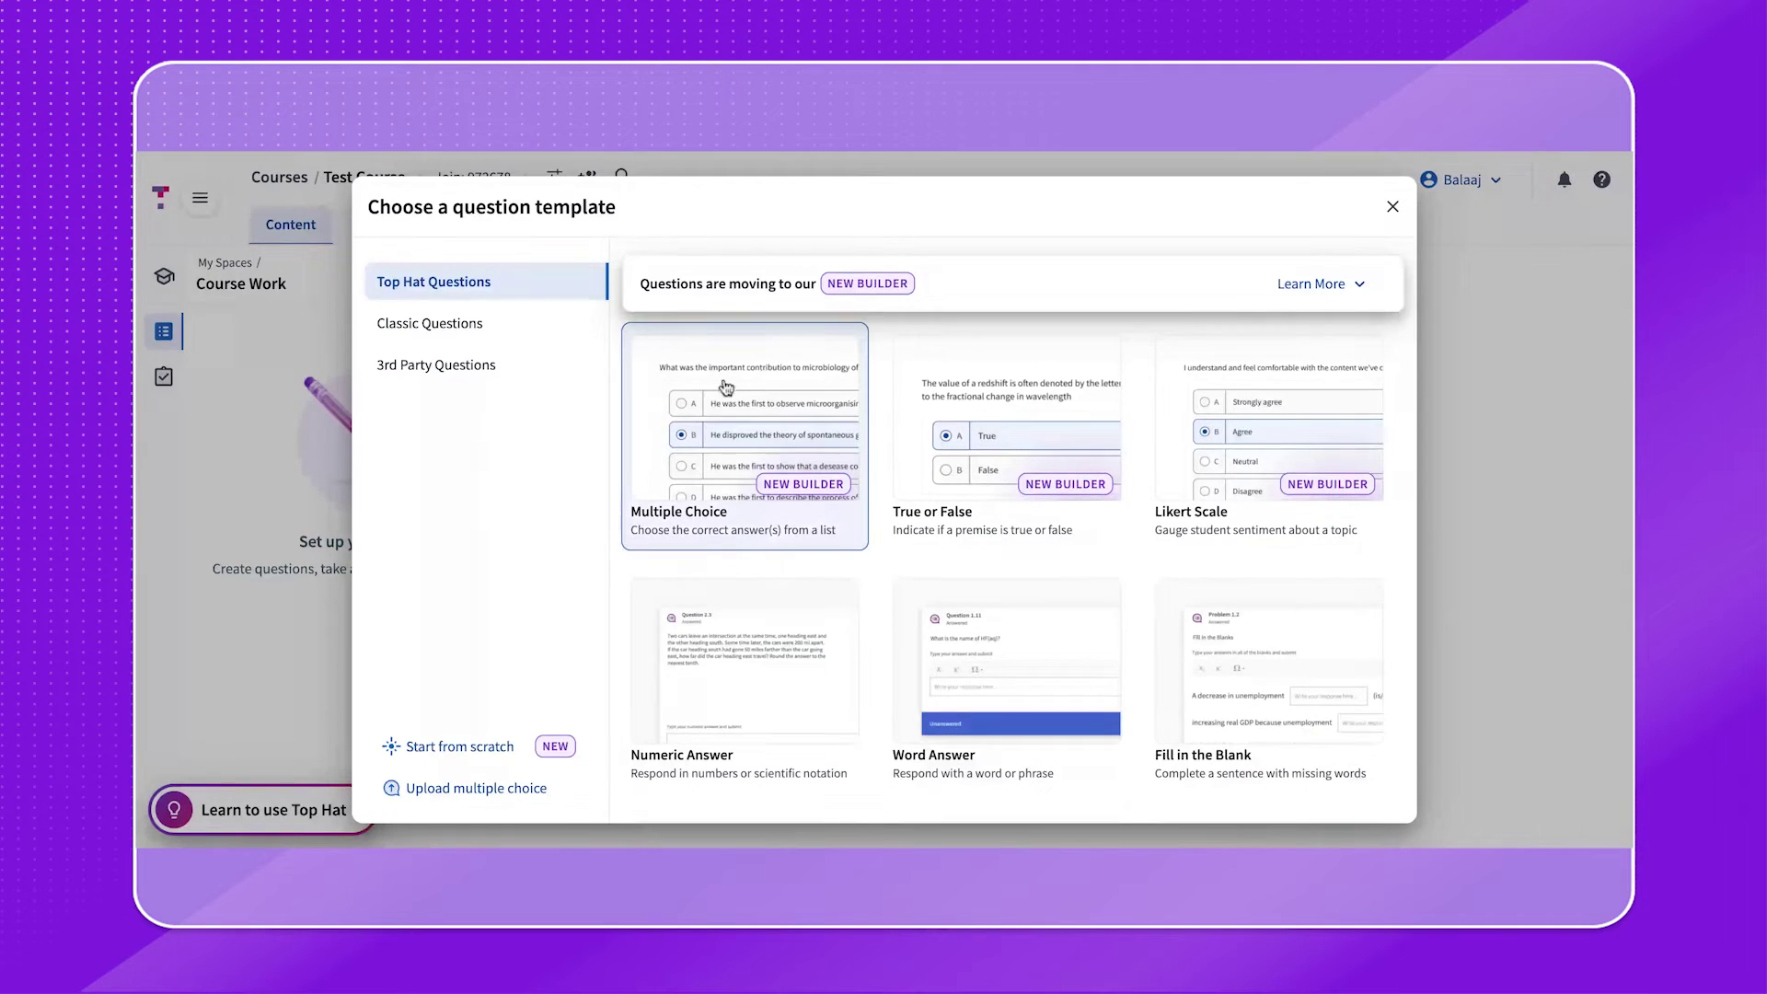
click(769, 416)
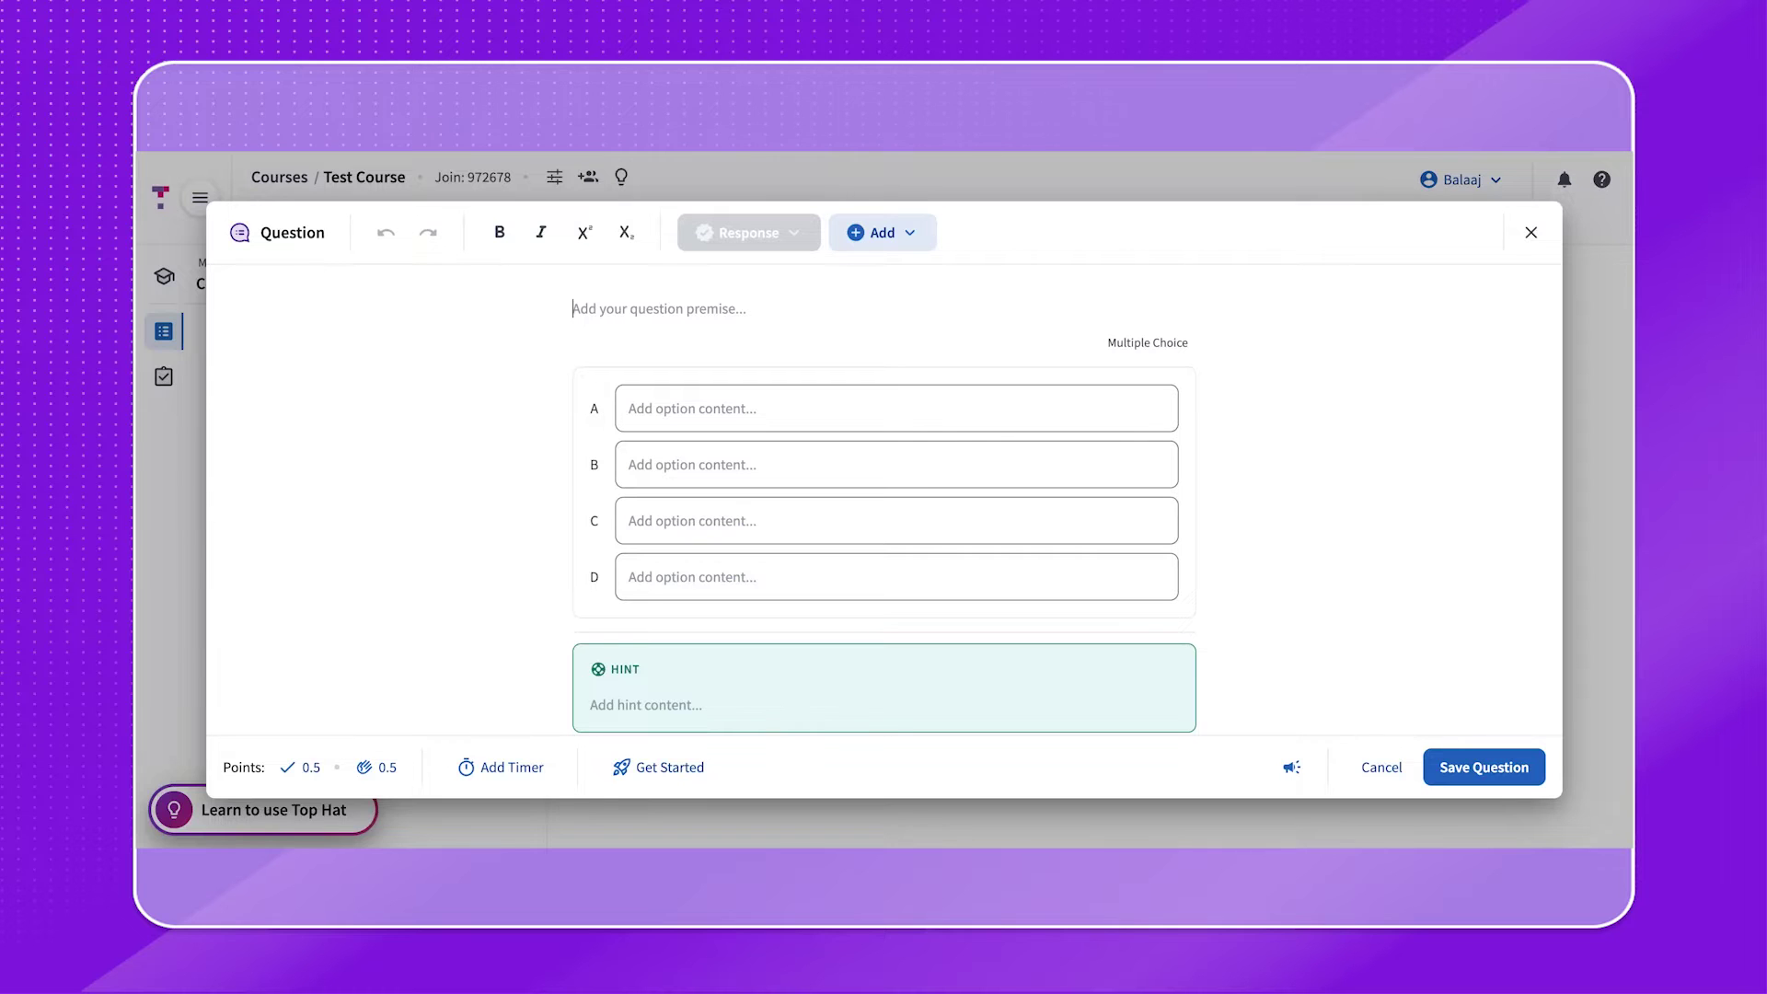
click(322, 242)
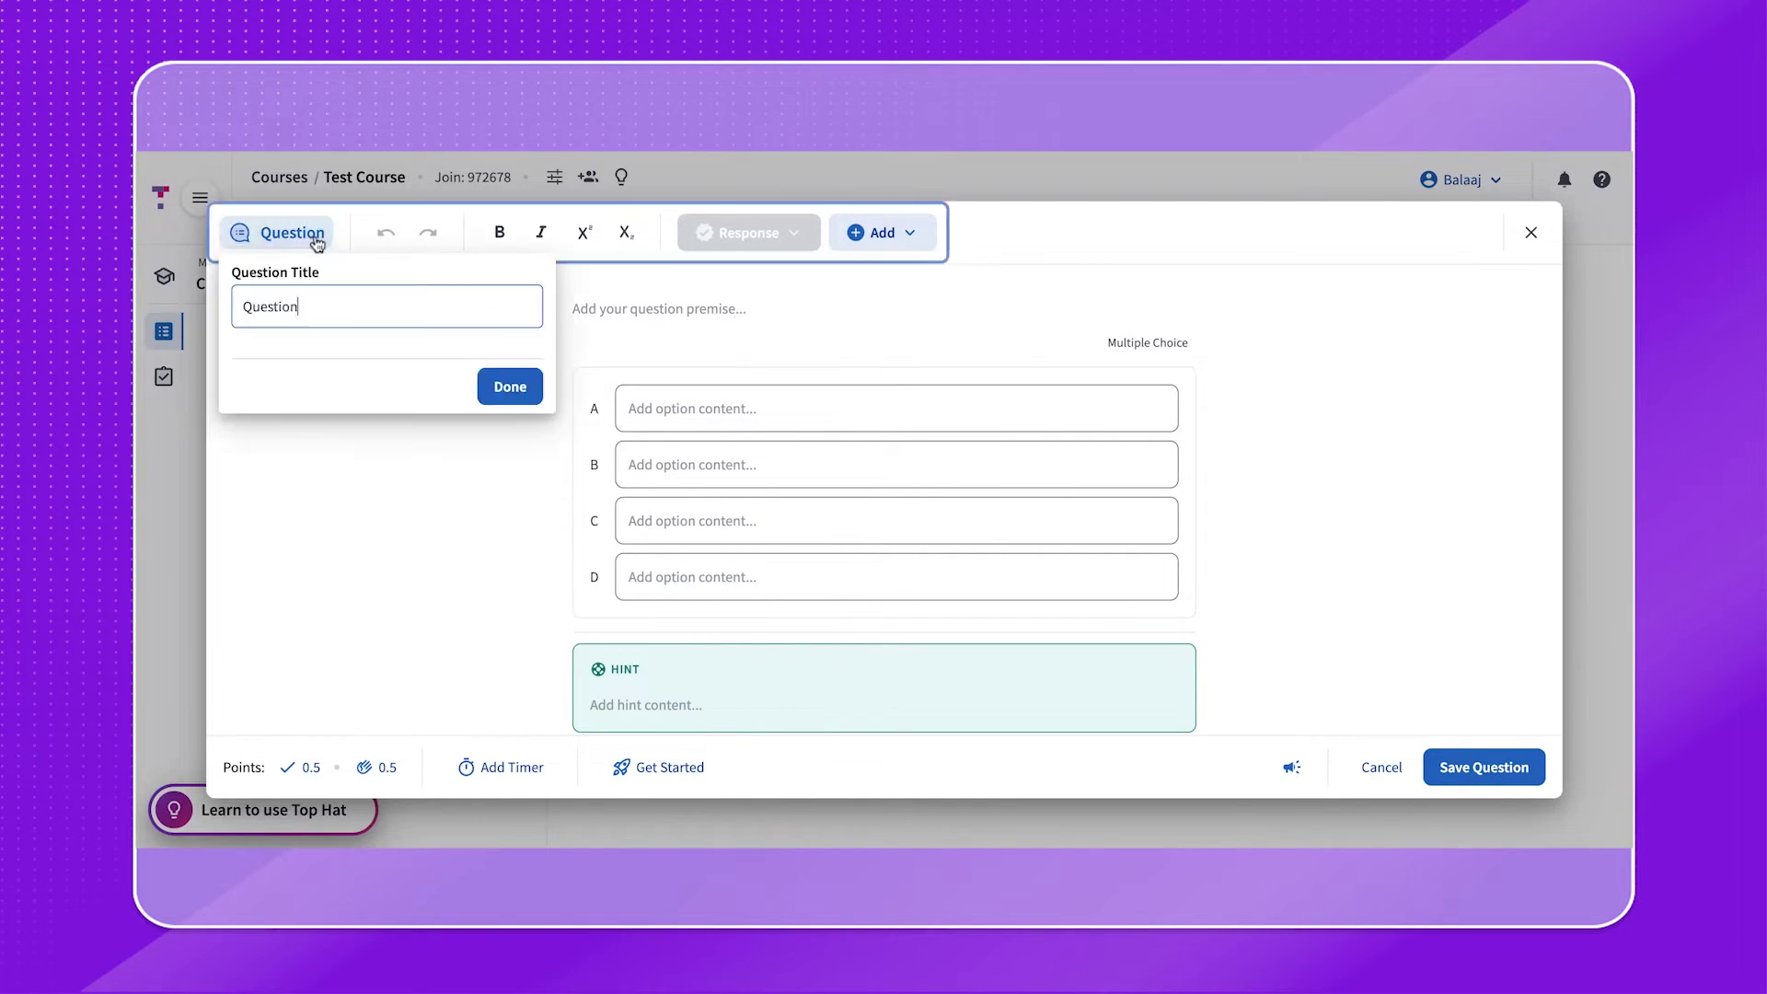
text(1)
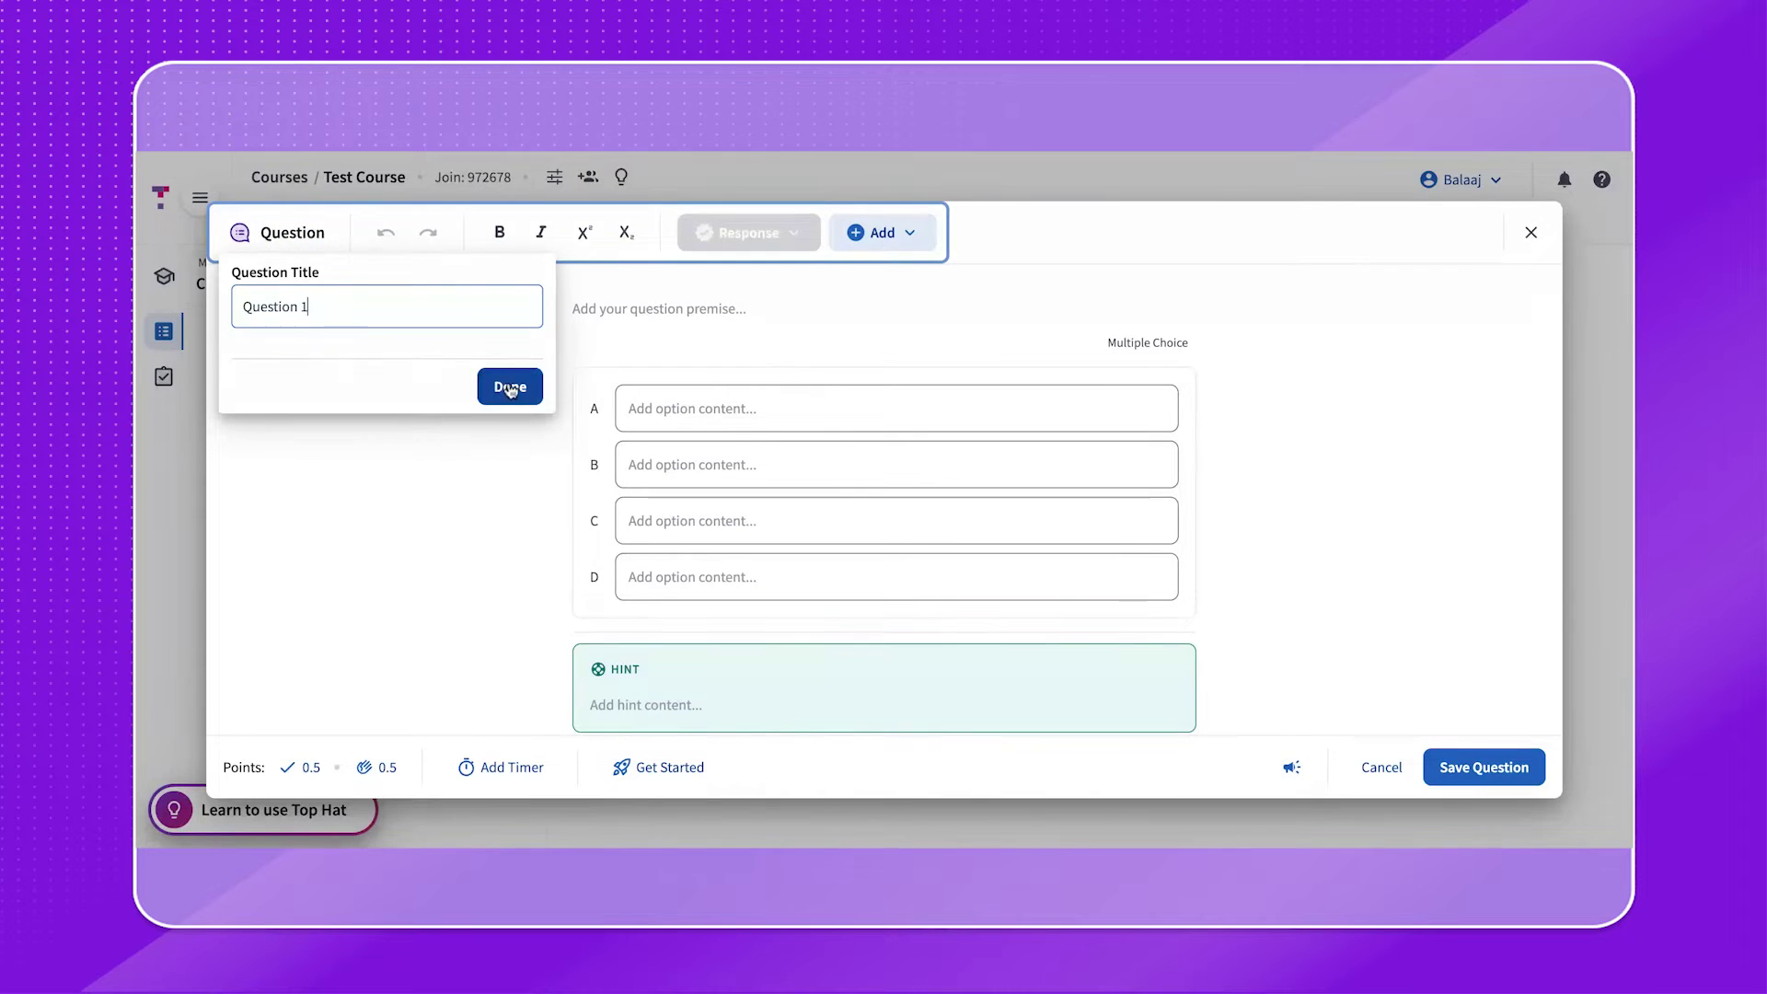
click(510, 386)
- Enter the premise 'what is the first letter of the alphabet?', options a–d, and mark a correct
click(694, 309)
text(what is the f)
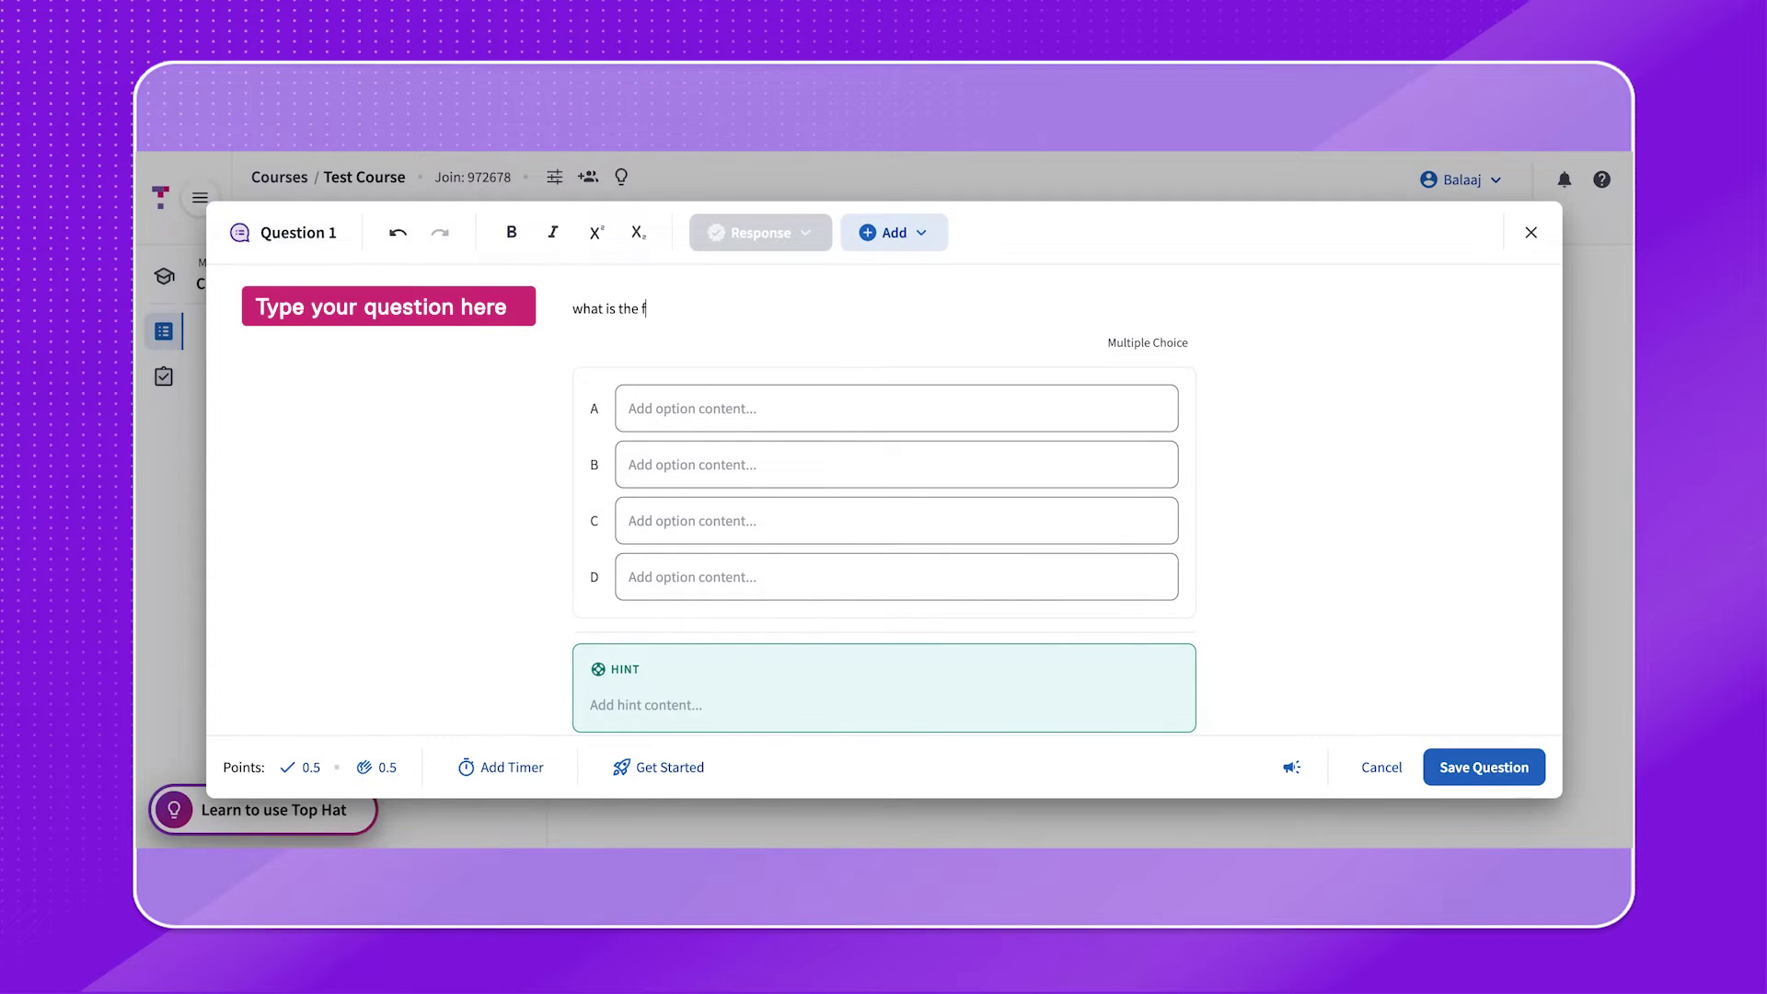
text(irst letter of the alphabet?)
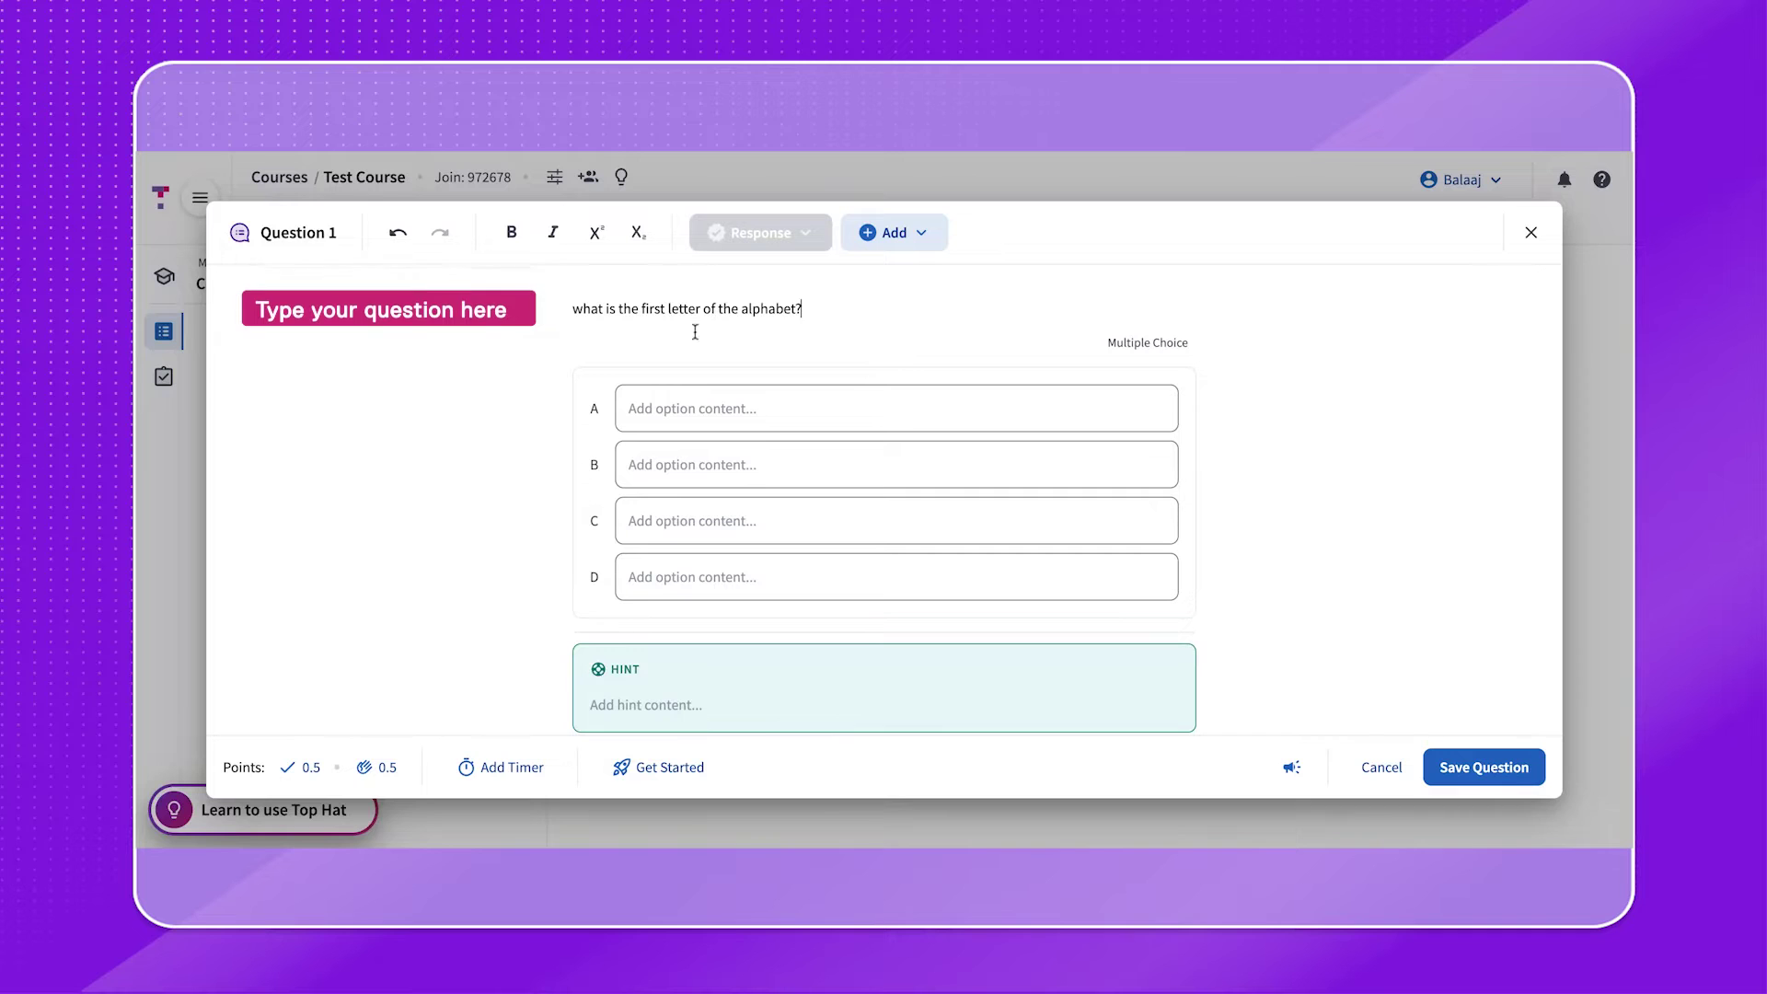
click(683, 408)
text(a)
click(683, 471)
text(b)
click(676, 517)
text(c)
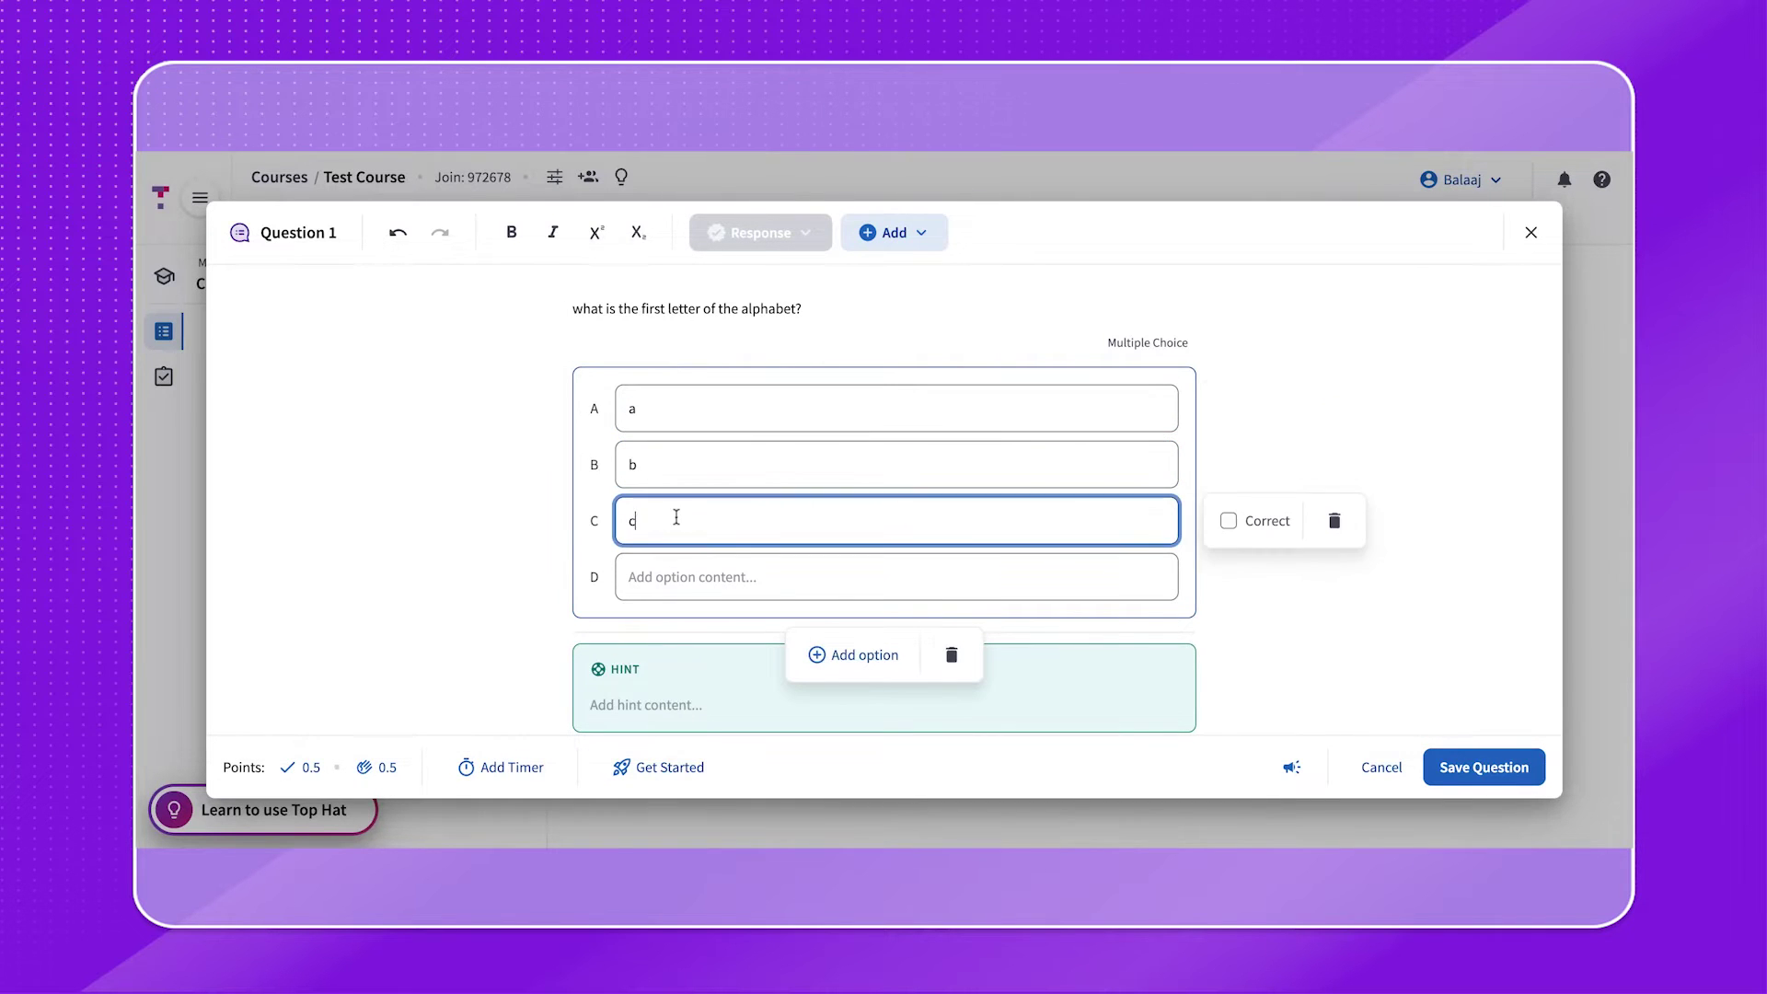
click(670, 570)
text(d)
click(1099, 418)
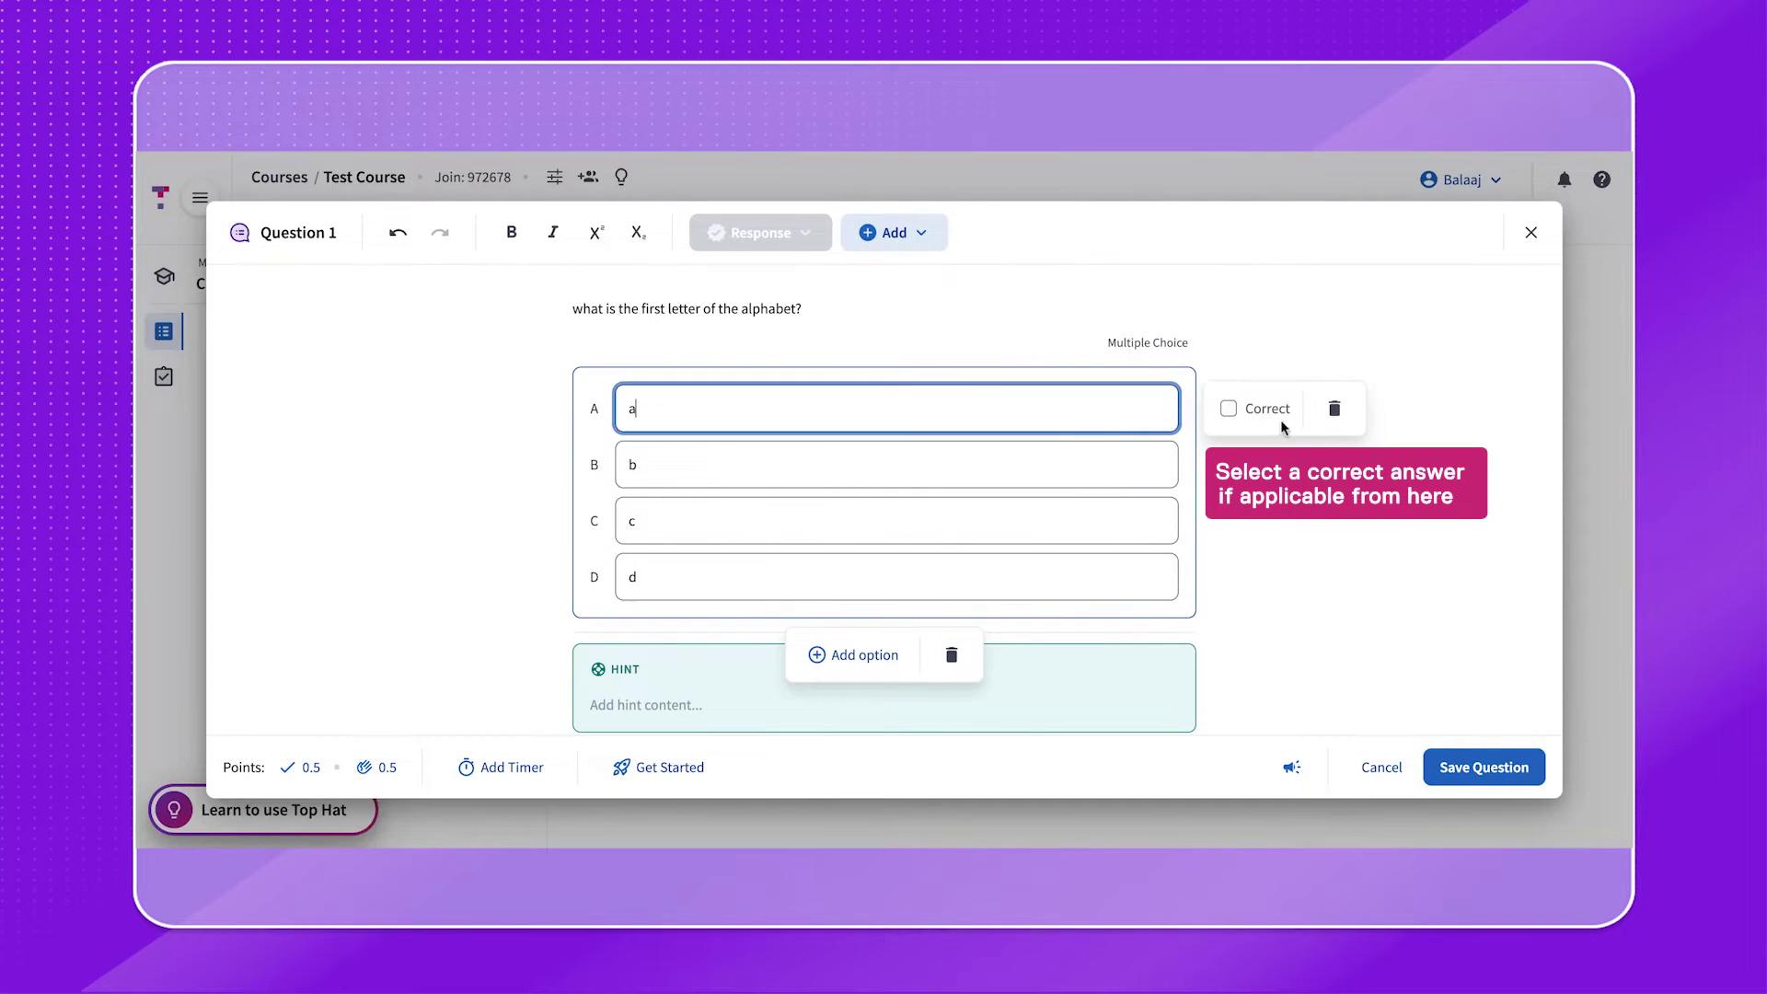
click(1233, 408)
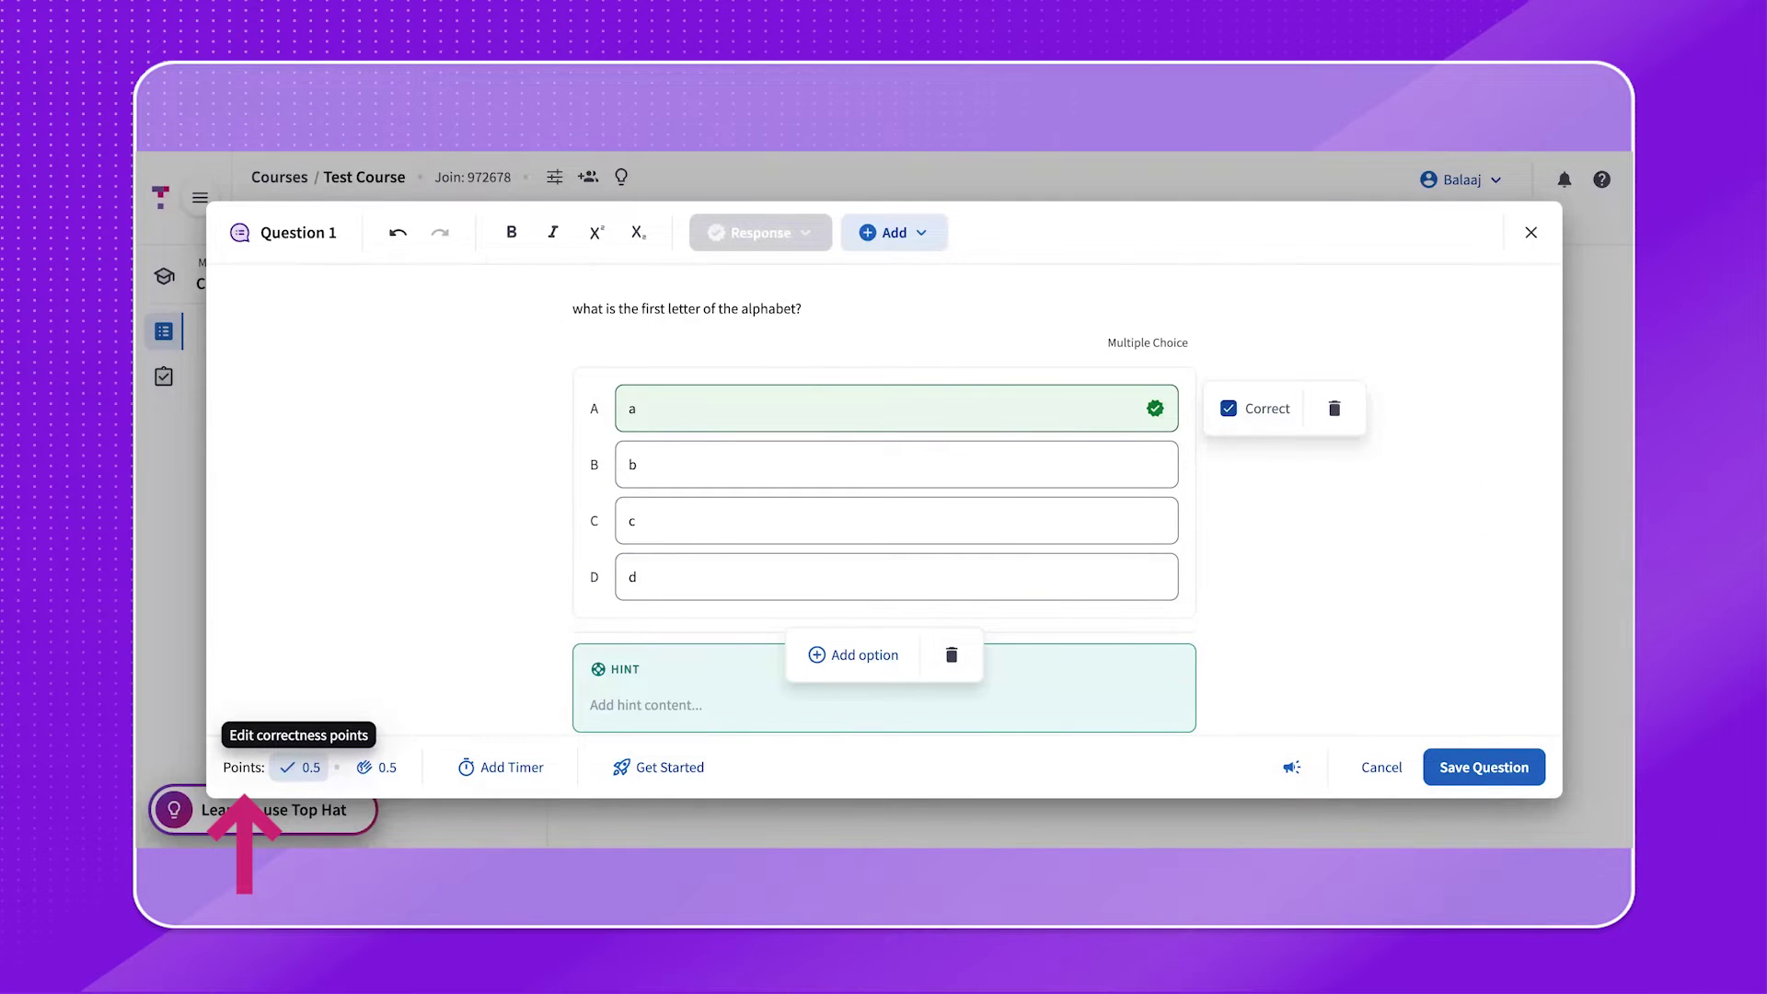
- Set Question 1 to 1 correctness point and 0 participation points, then save it
click(300, 766)
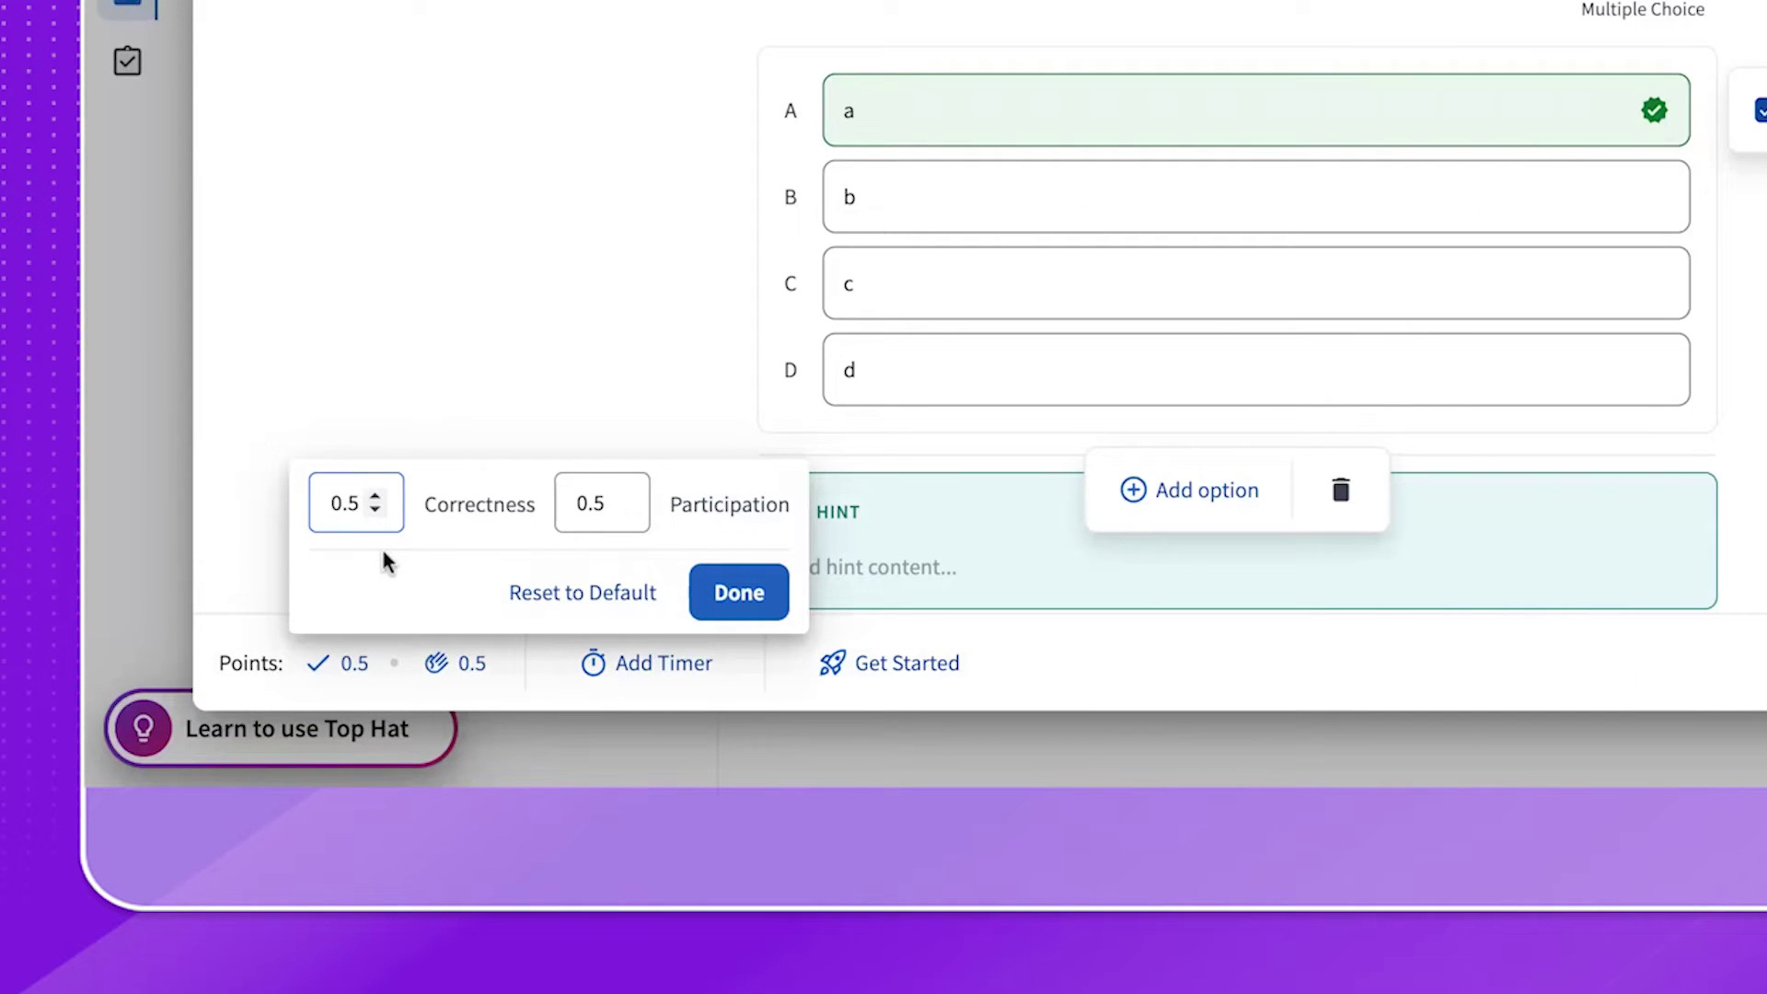
key(BackSpace)
key(BackSpace)
text(1)
click(606, 506)
key(BackSpace)
key(BackSpace)
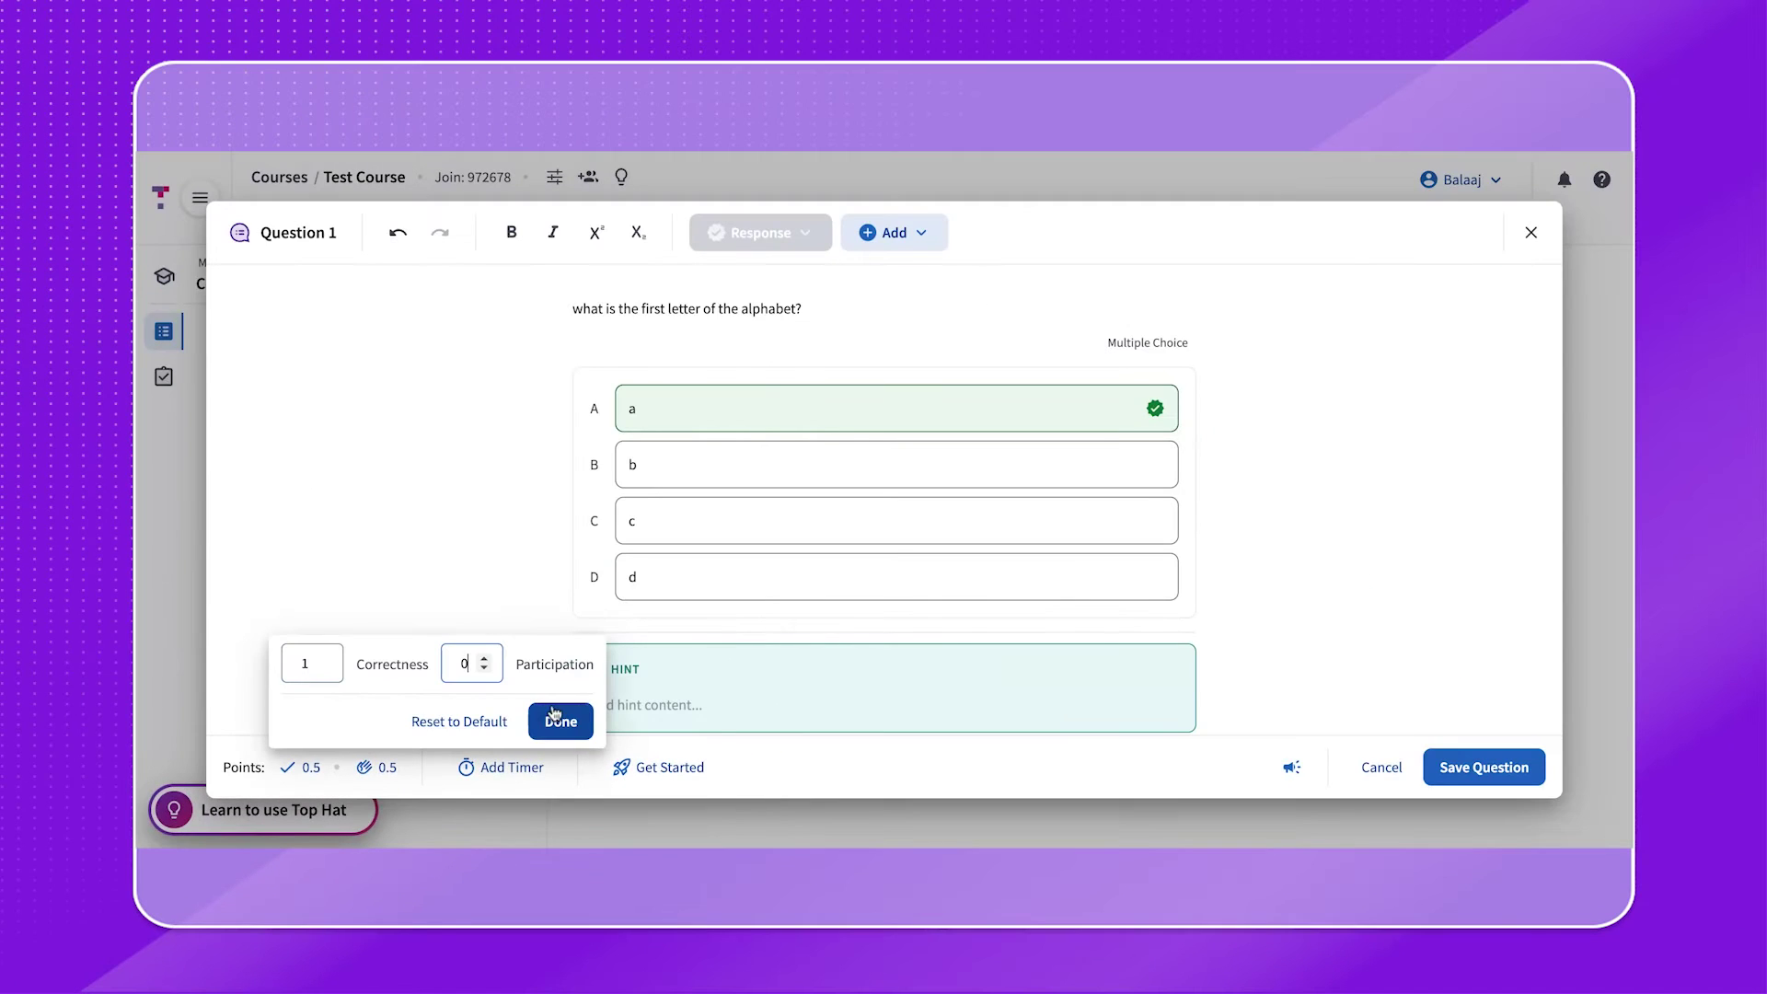
click(553, 715)
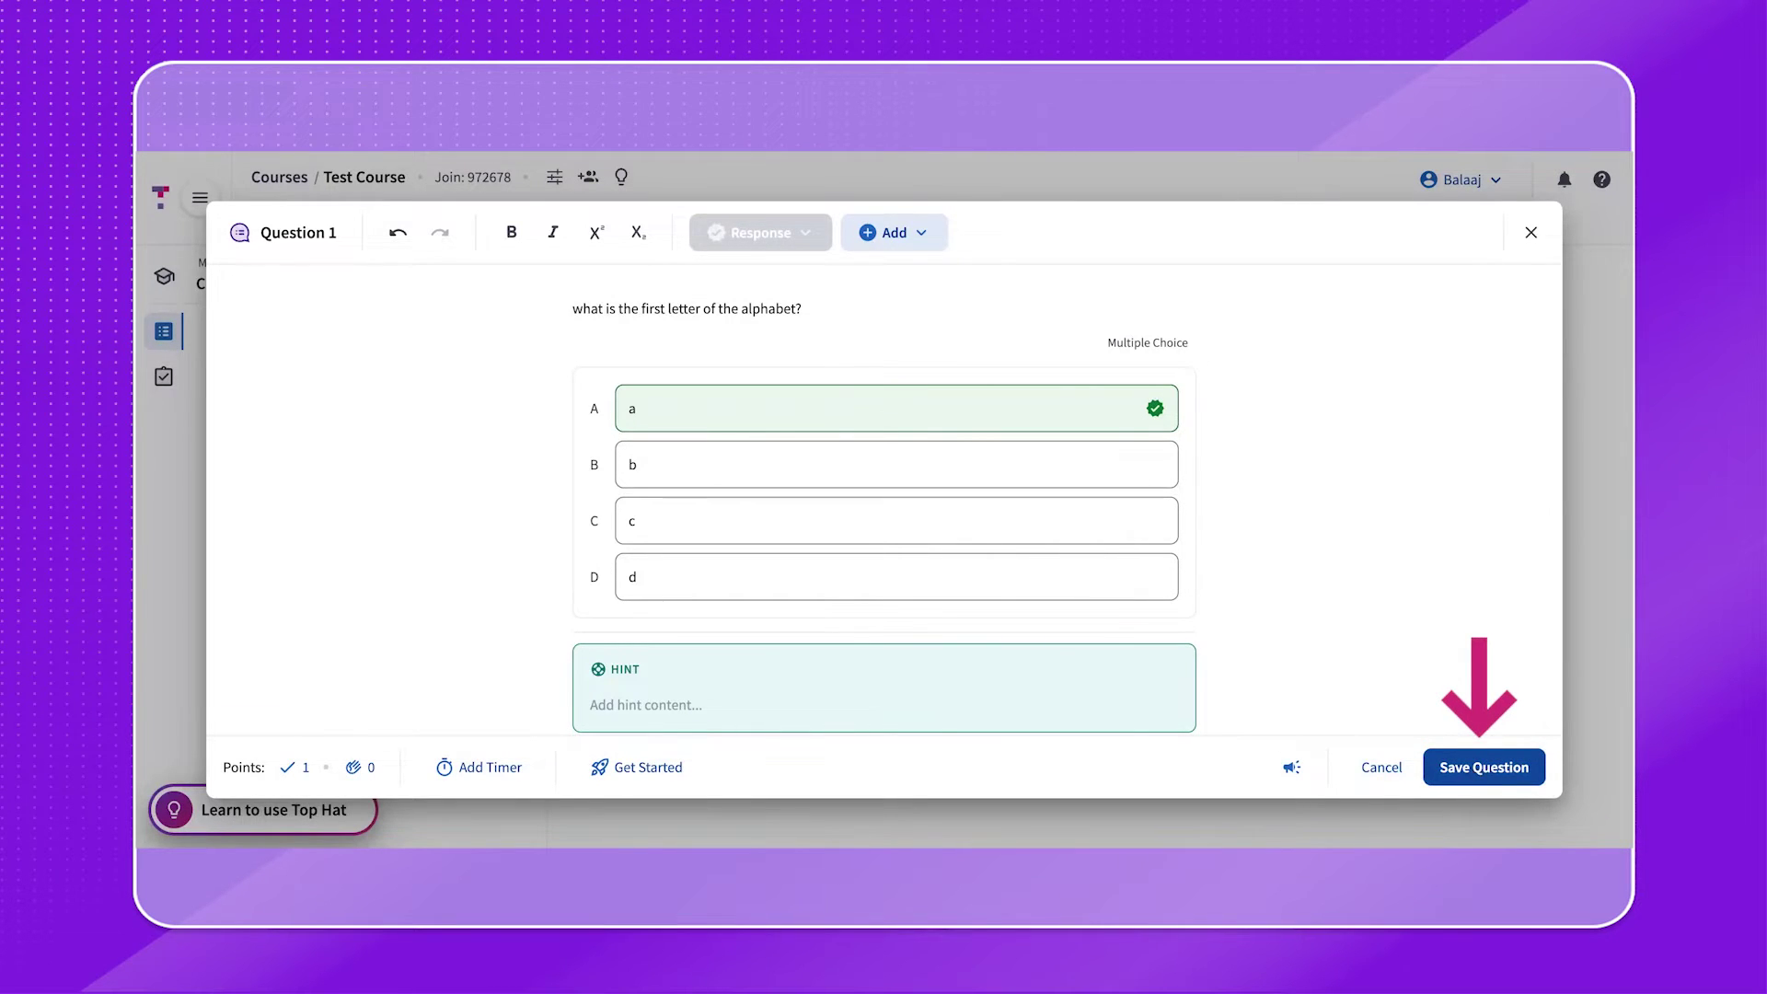
click(1484, 767)
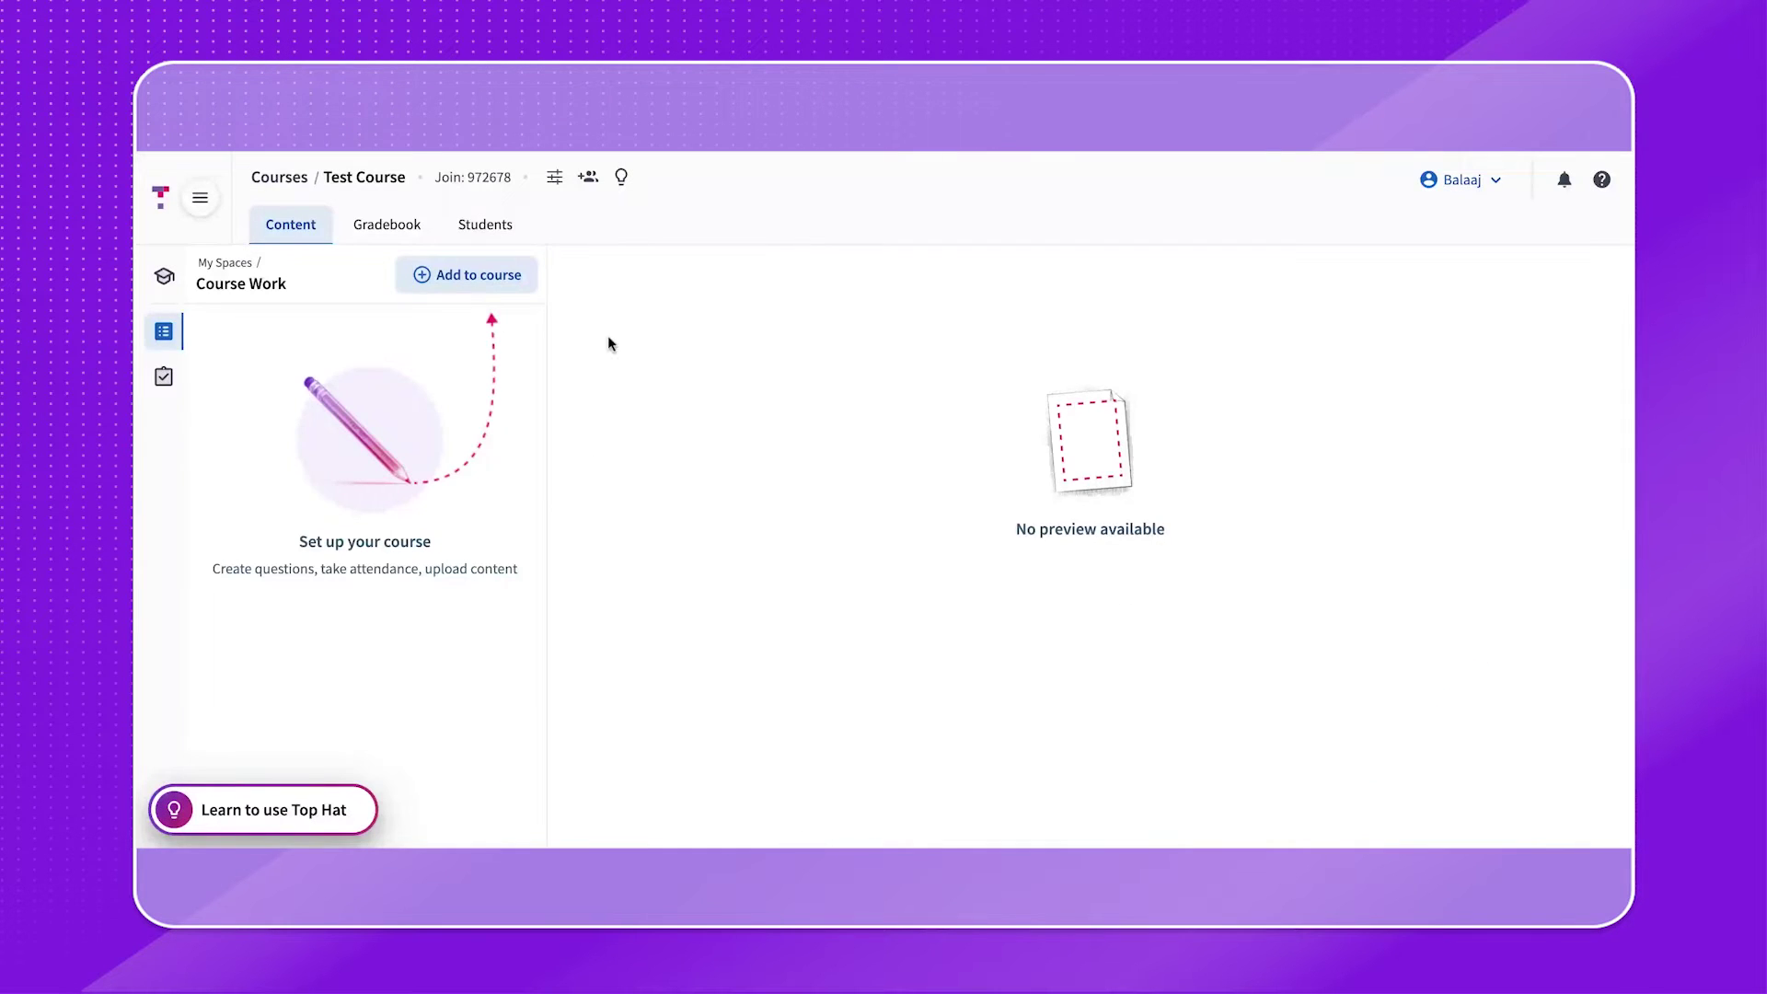
- Create a Word Answer question titled Question 1 asking 'what is the opposite of small?'
click(515, 275)
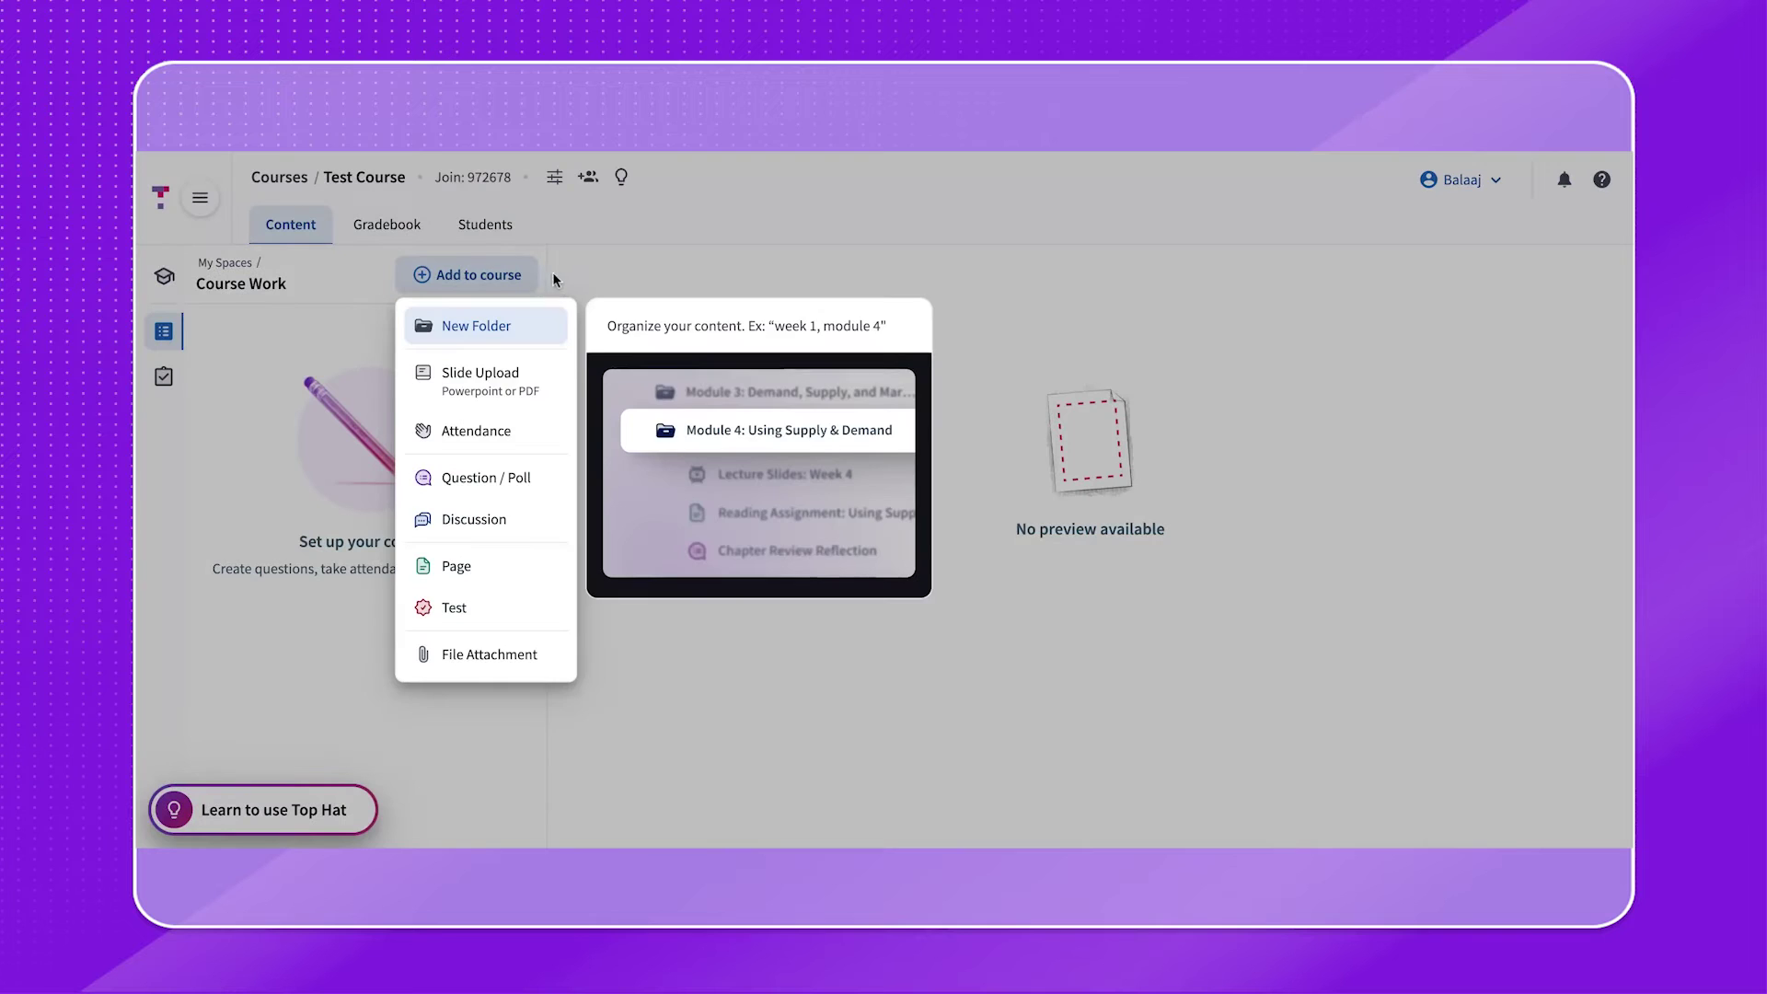
click(487, 488)
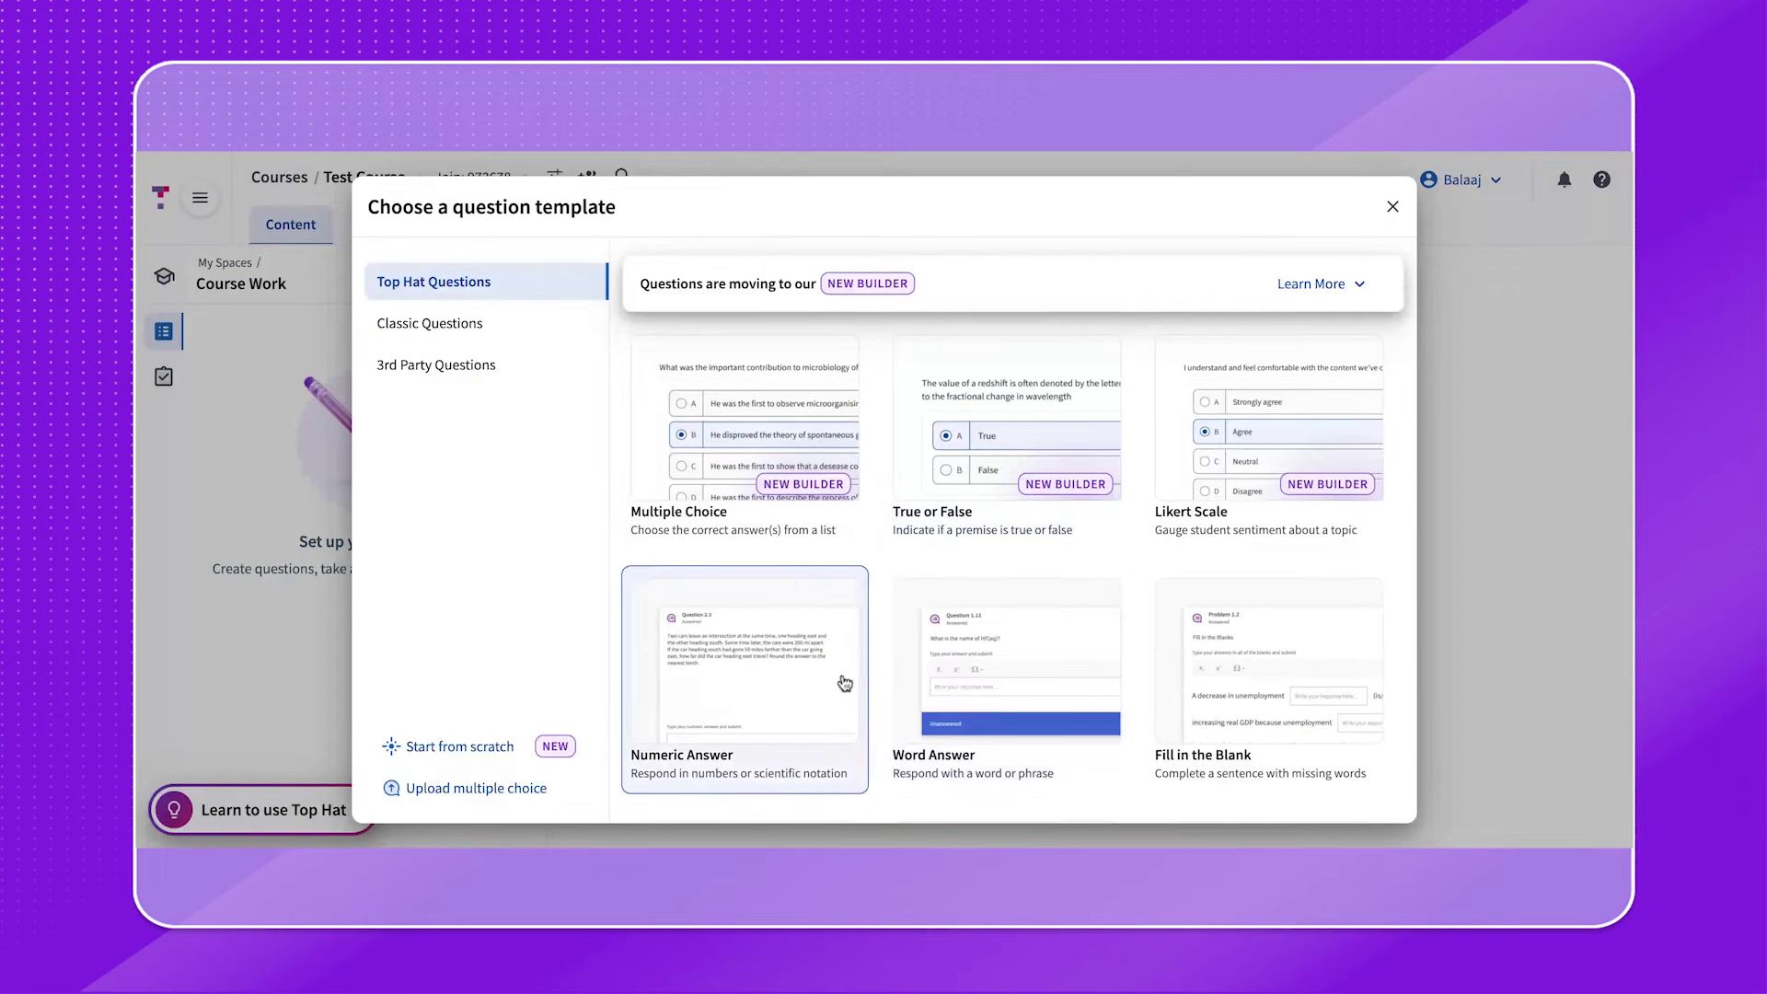
click(948, 669)
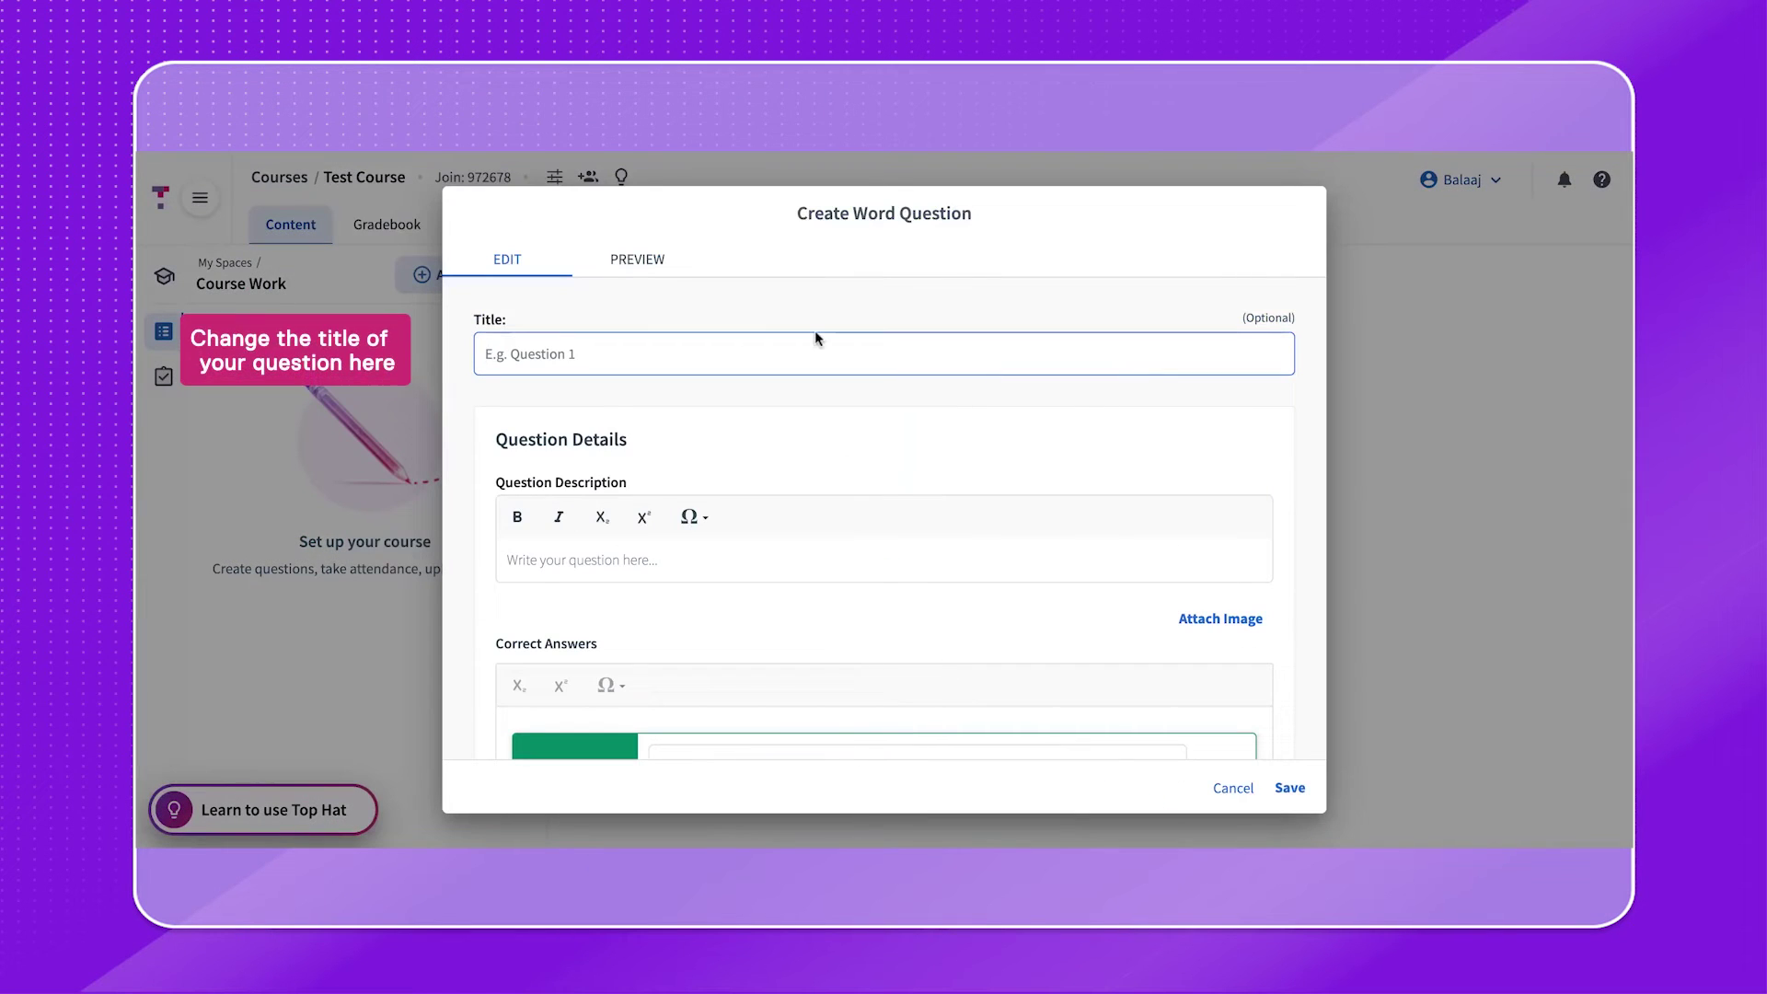
text(Question 1)
click(714, 552)
text(what is the opposite of small?)
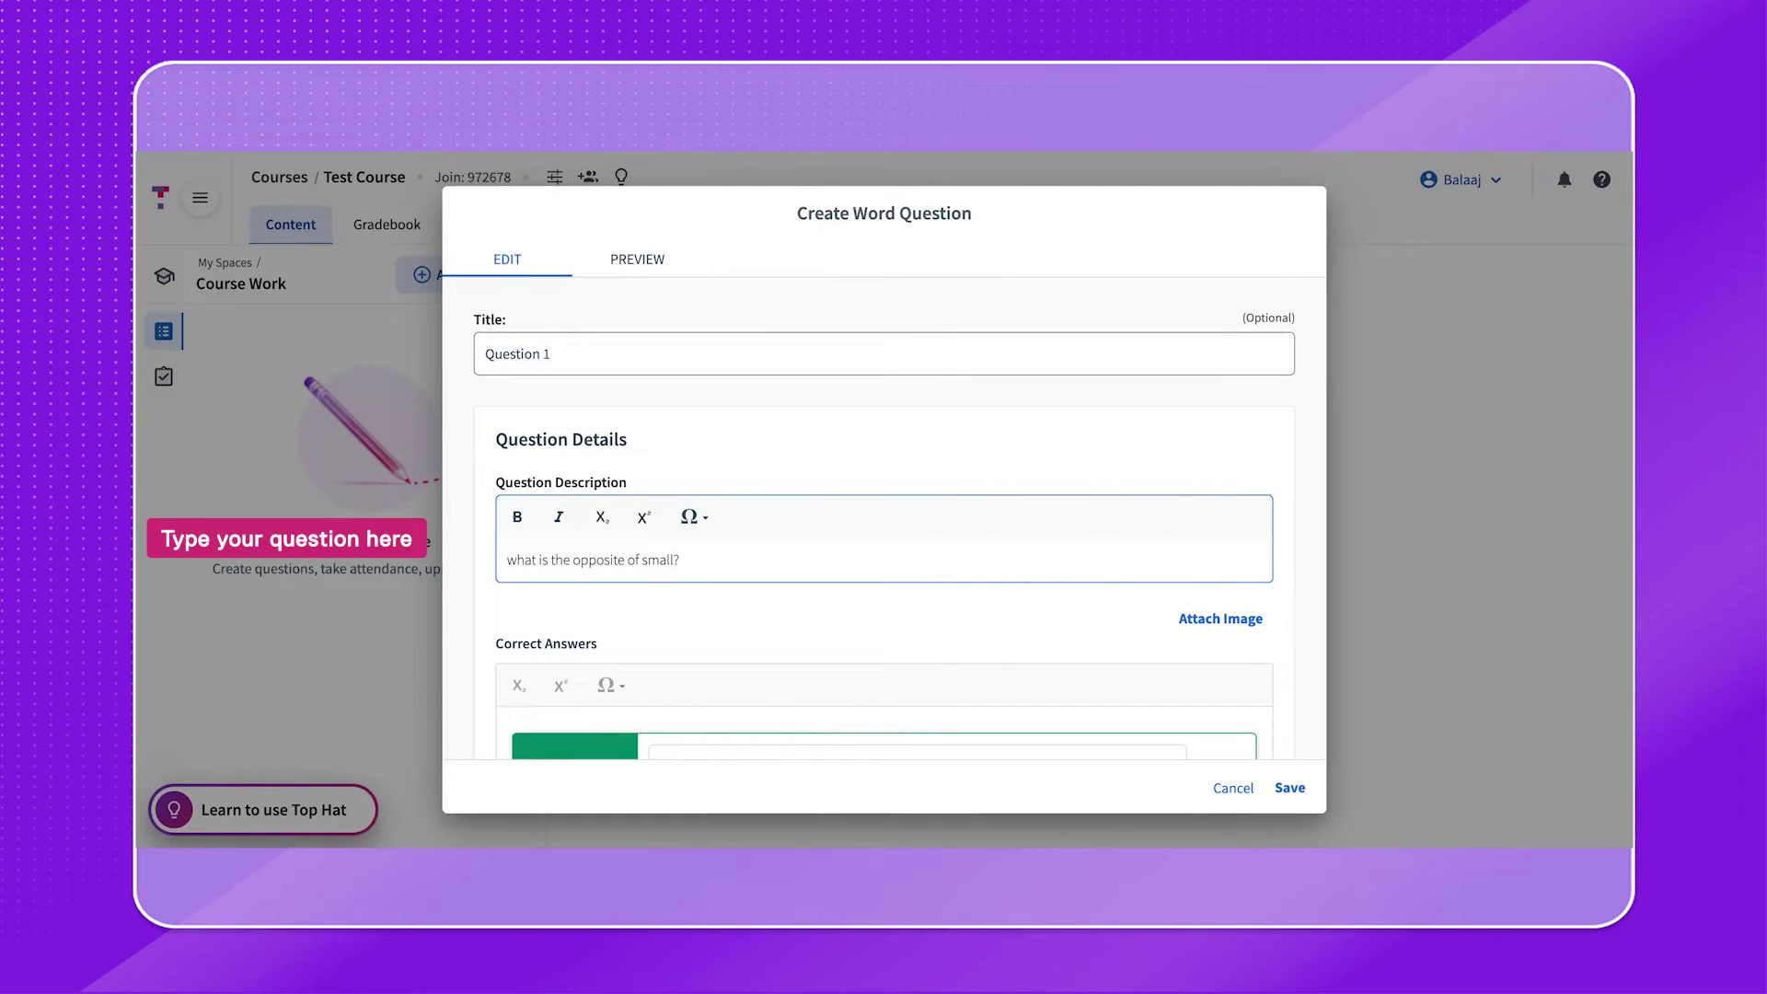
- Add correct answers 'large' and 'big', then remove both so no answer is set
scroll(706, 552, down, 5)
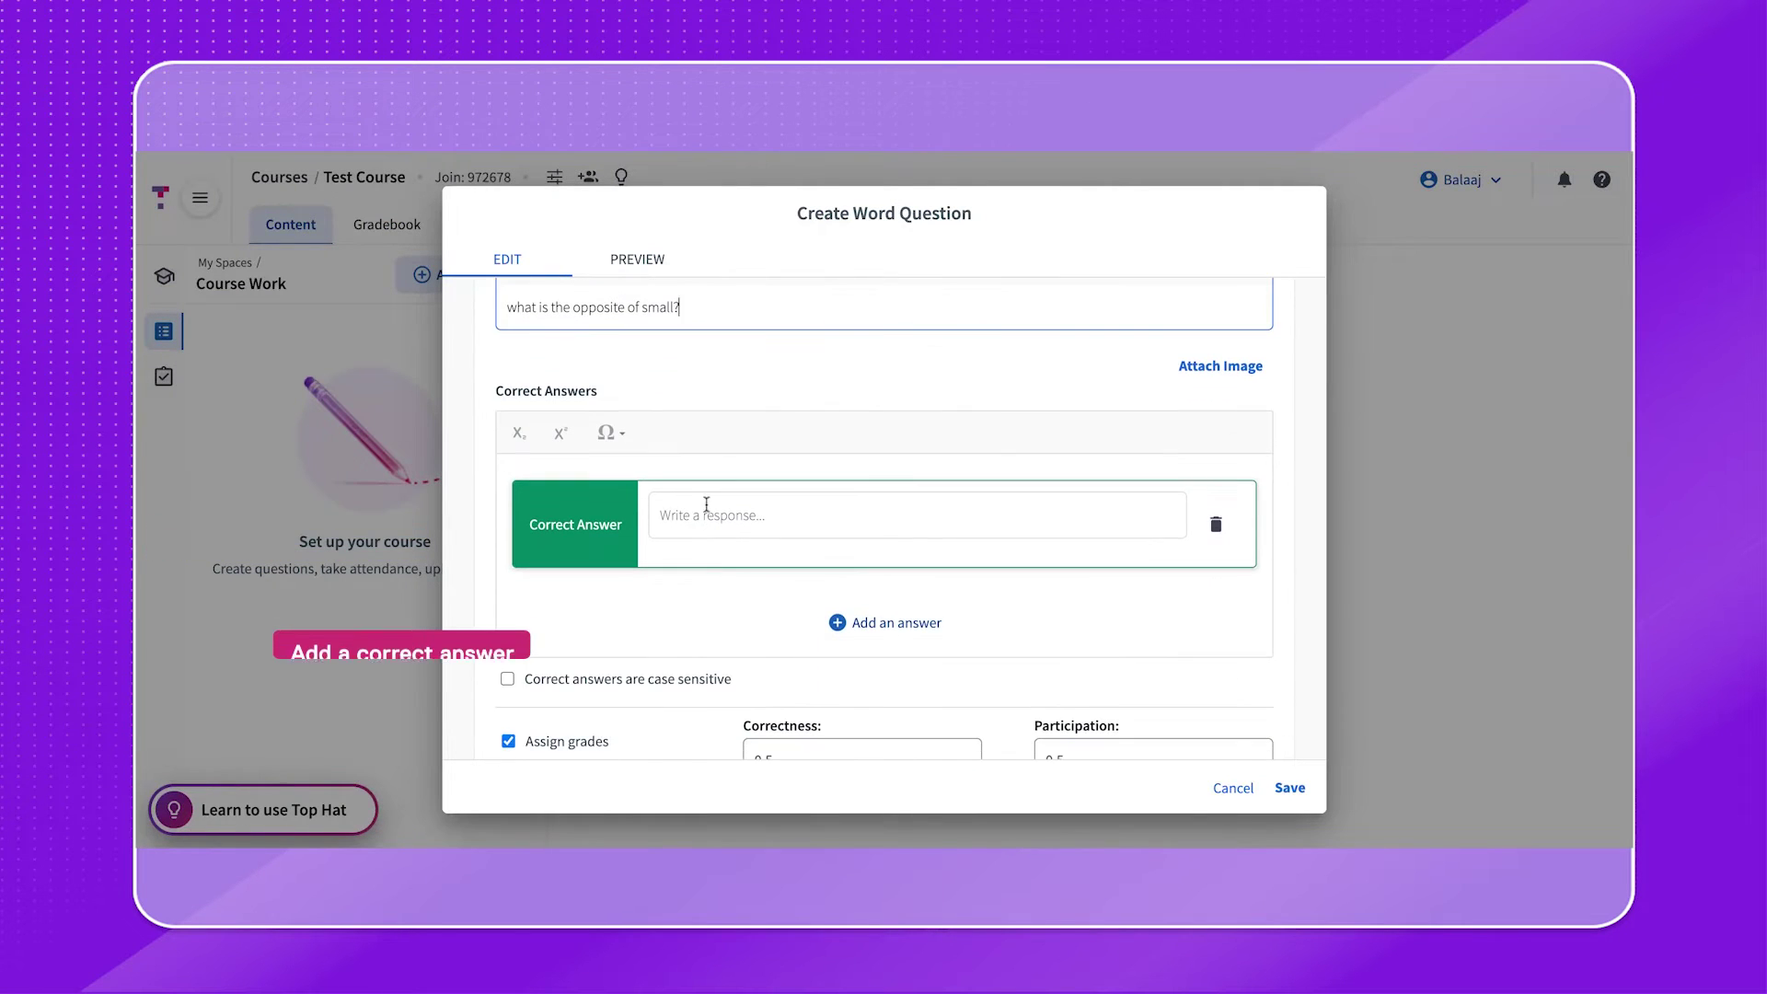
click(704, 520)
text(large)
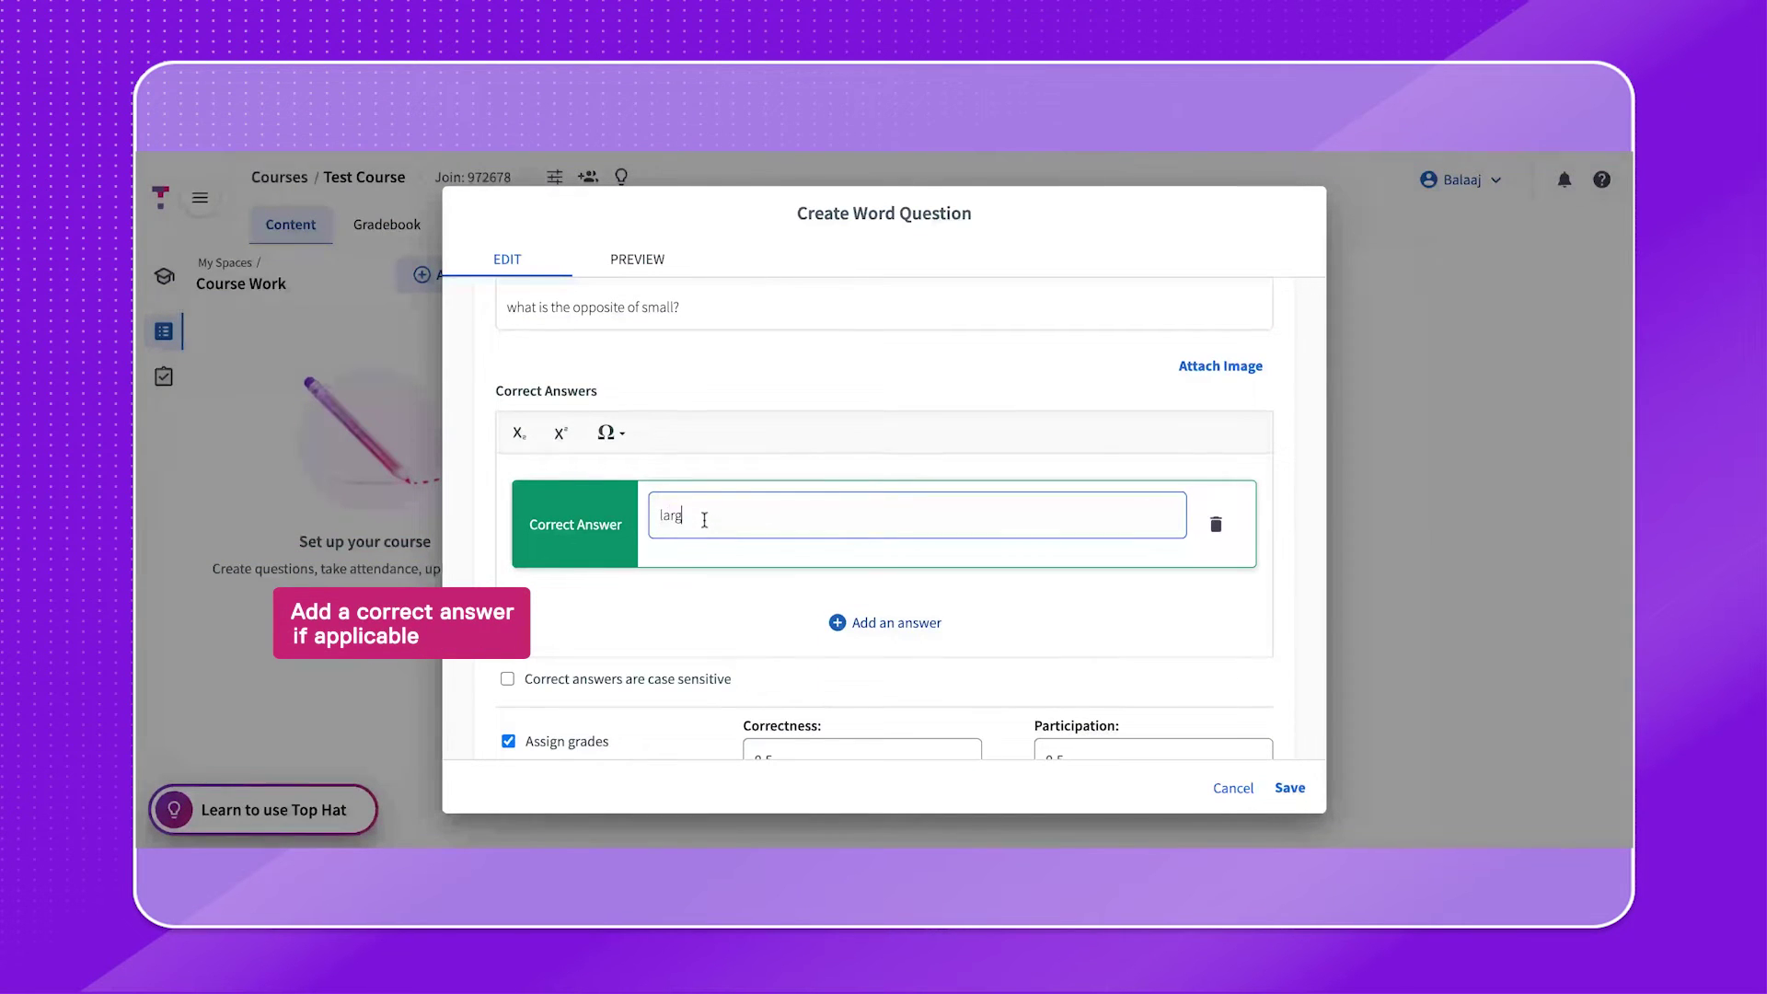
click(875, 623)
click(819, 631)
text(big)
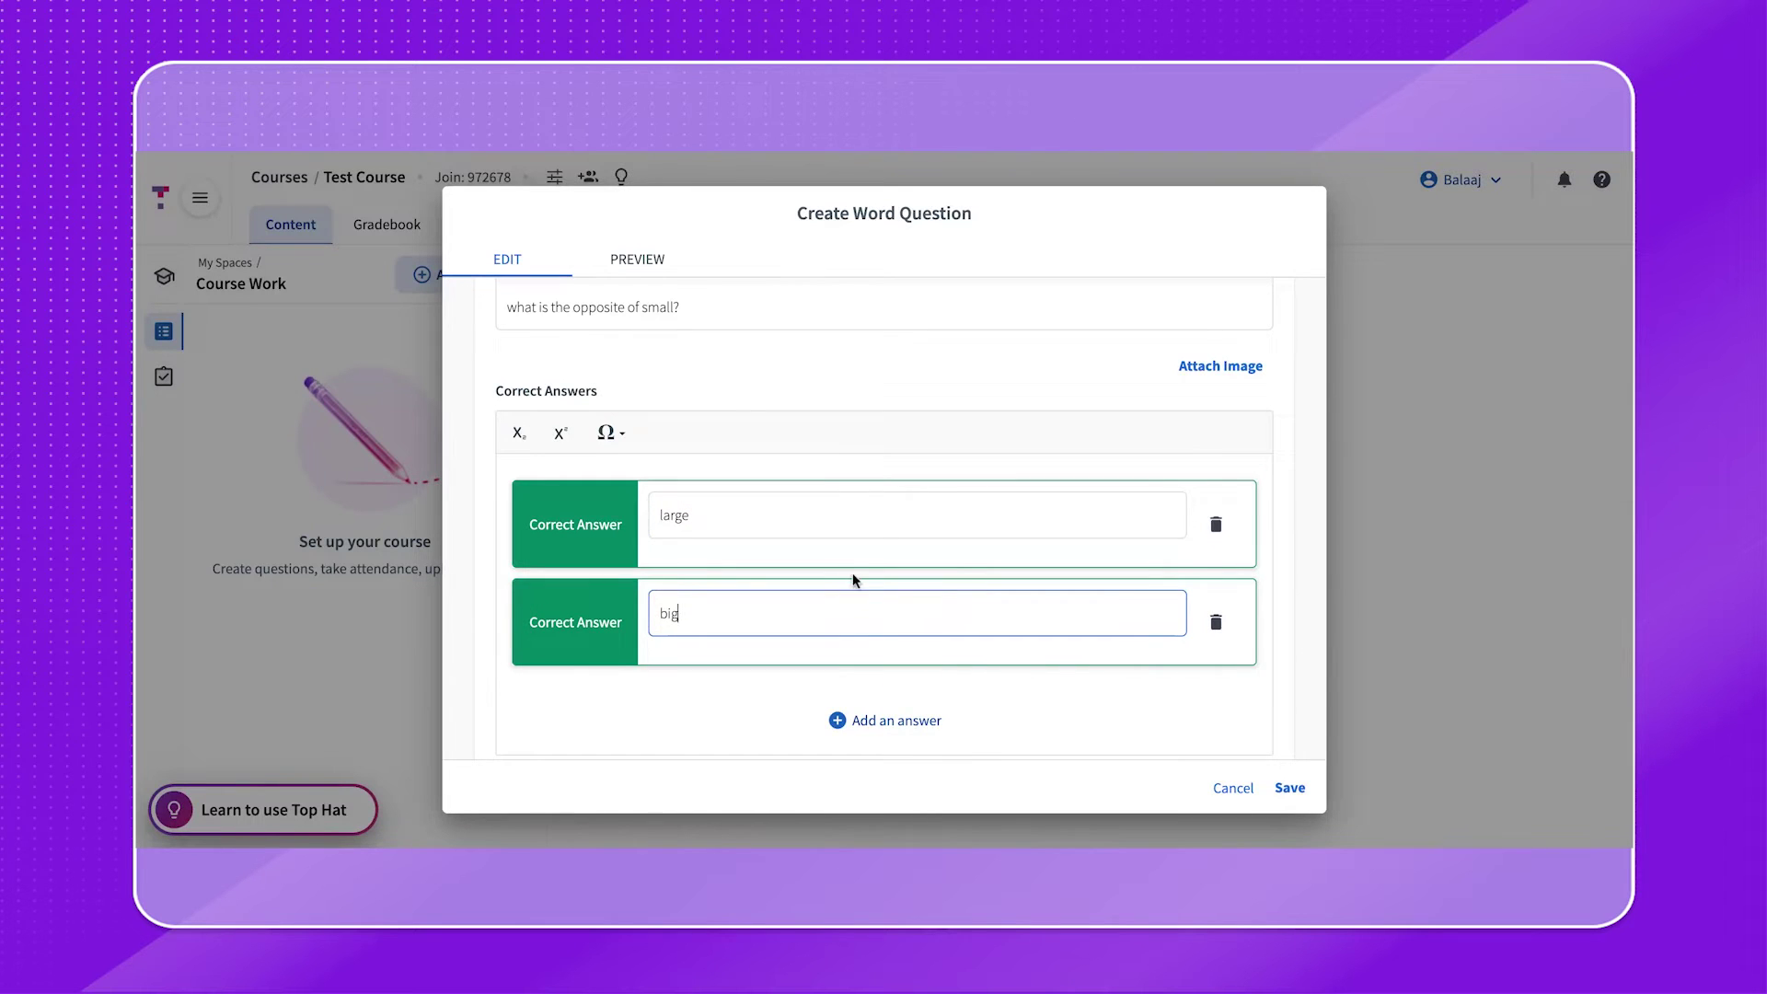
scroll(852, 579, down, 1)
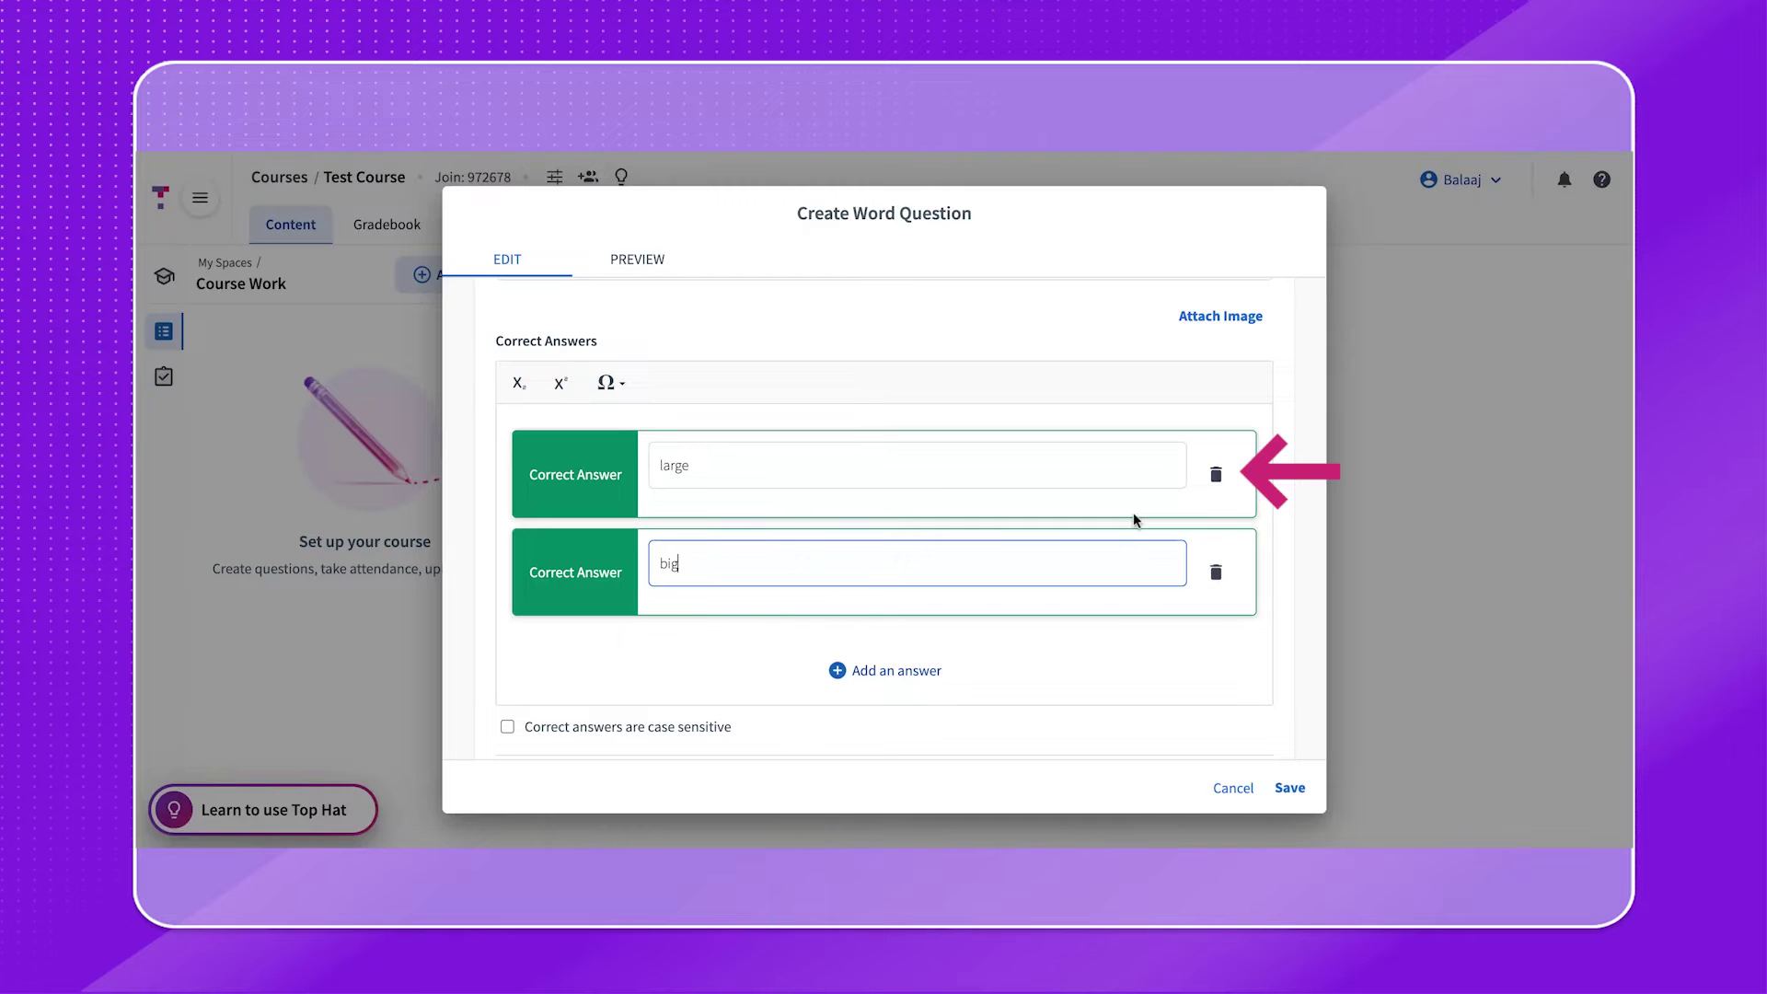
click(1215, 474)
click(1221, 475)
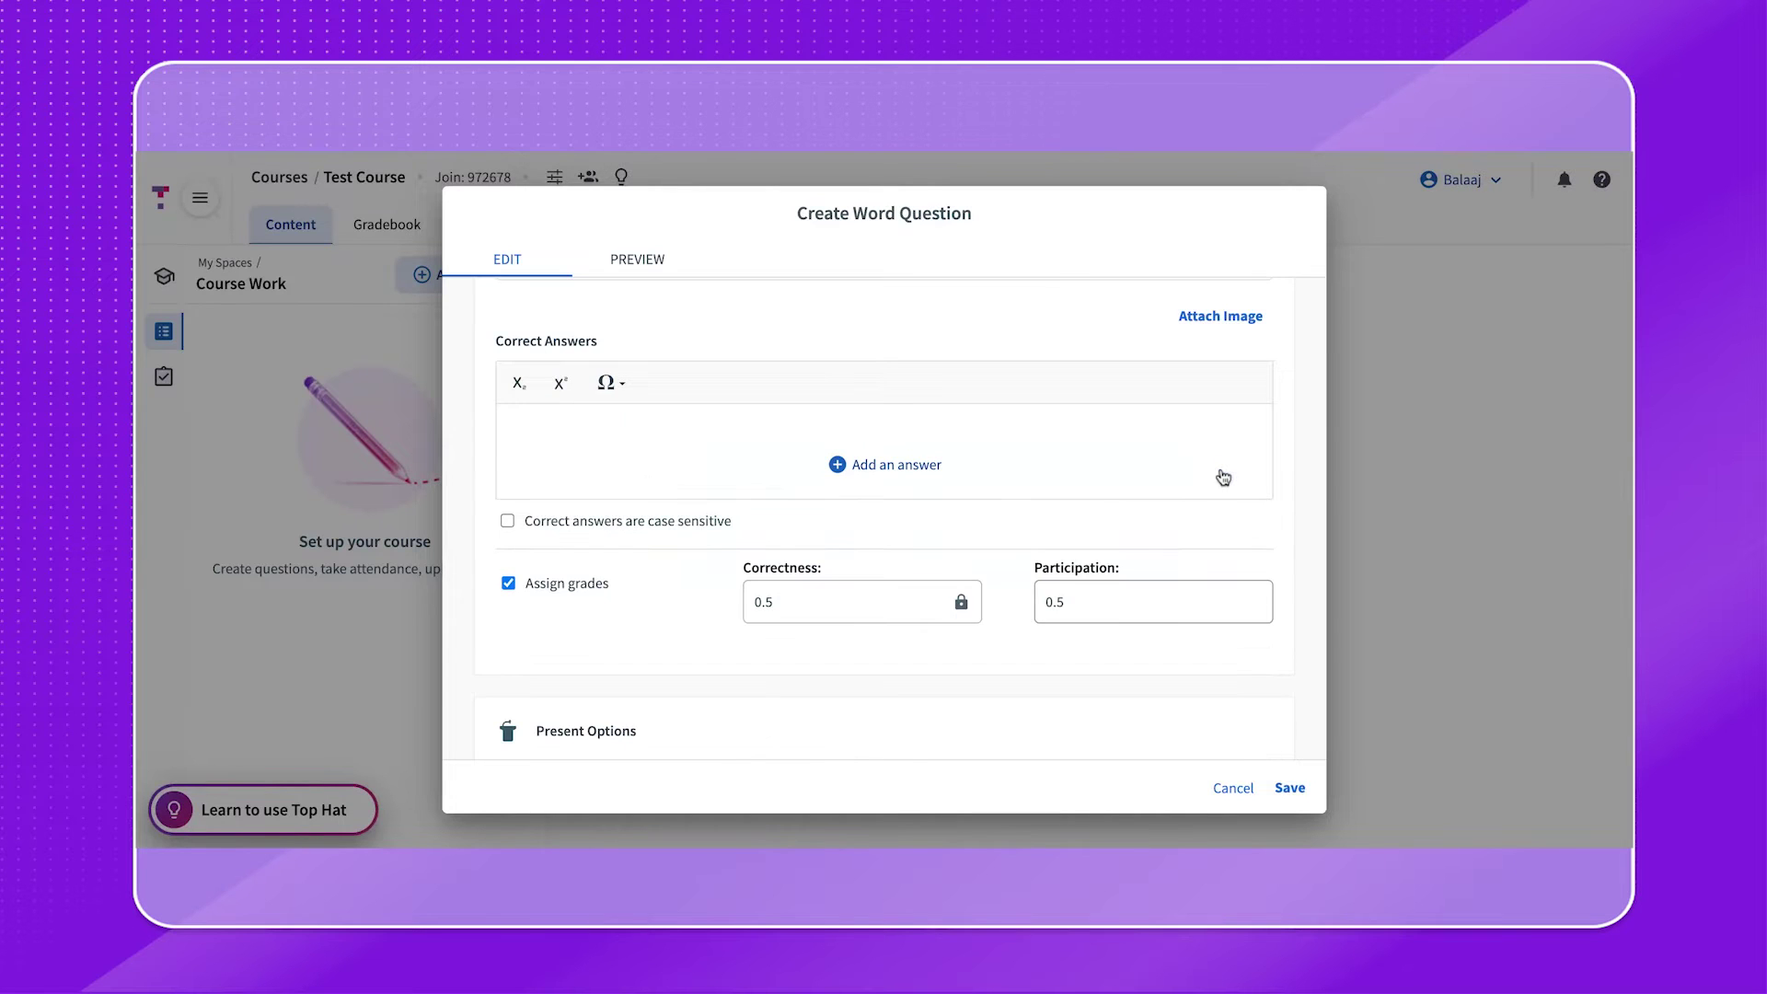
- Set participation points to 2 and save the word answer question
click(1072, 608)
key(BackSpace)
text(2)
click(1289, 788)
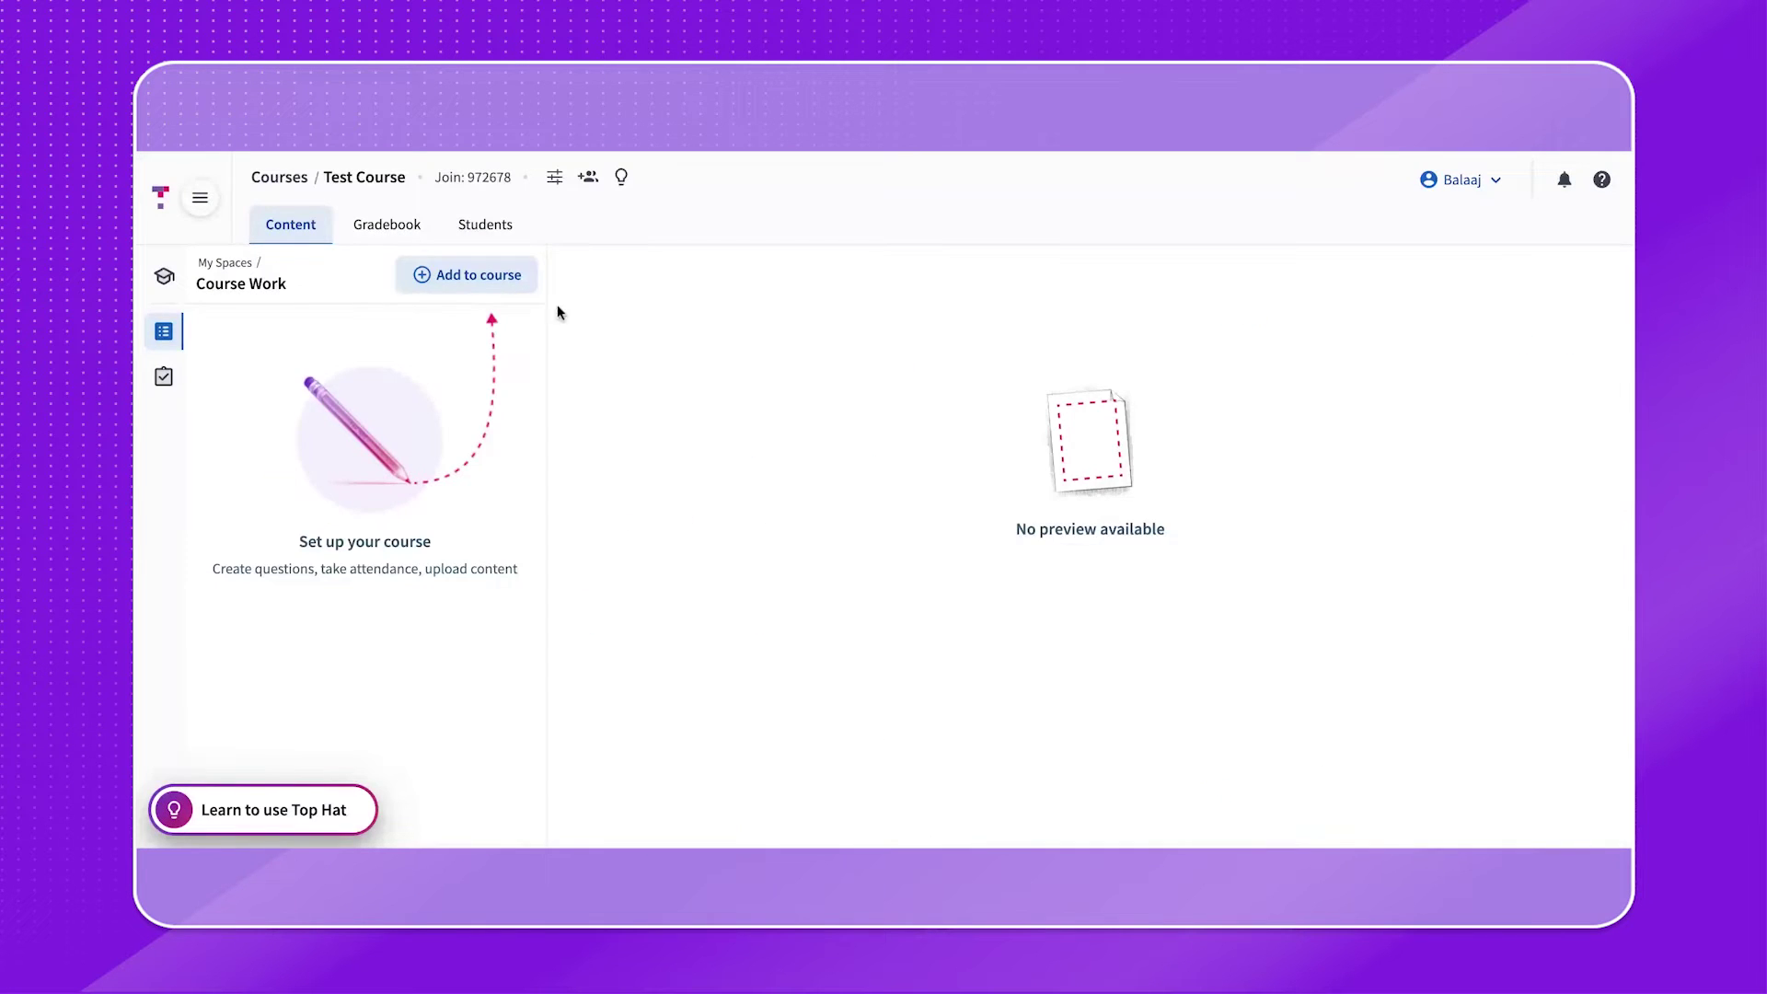
- Create a Numeric Answer question with a title and the description 'what is 2+2?'
click(500, 280)
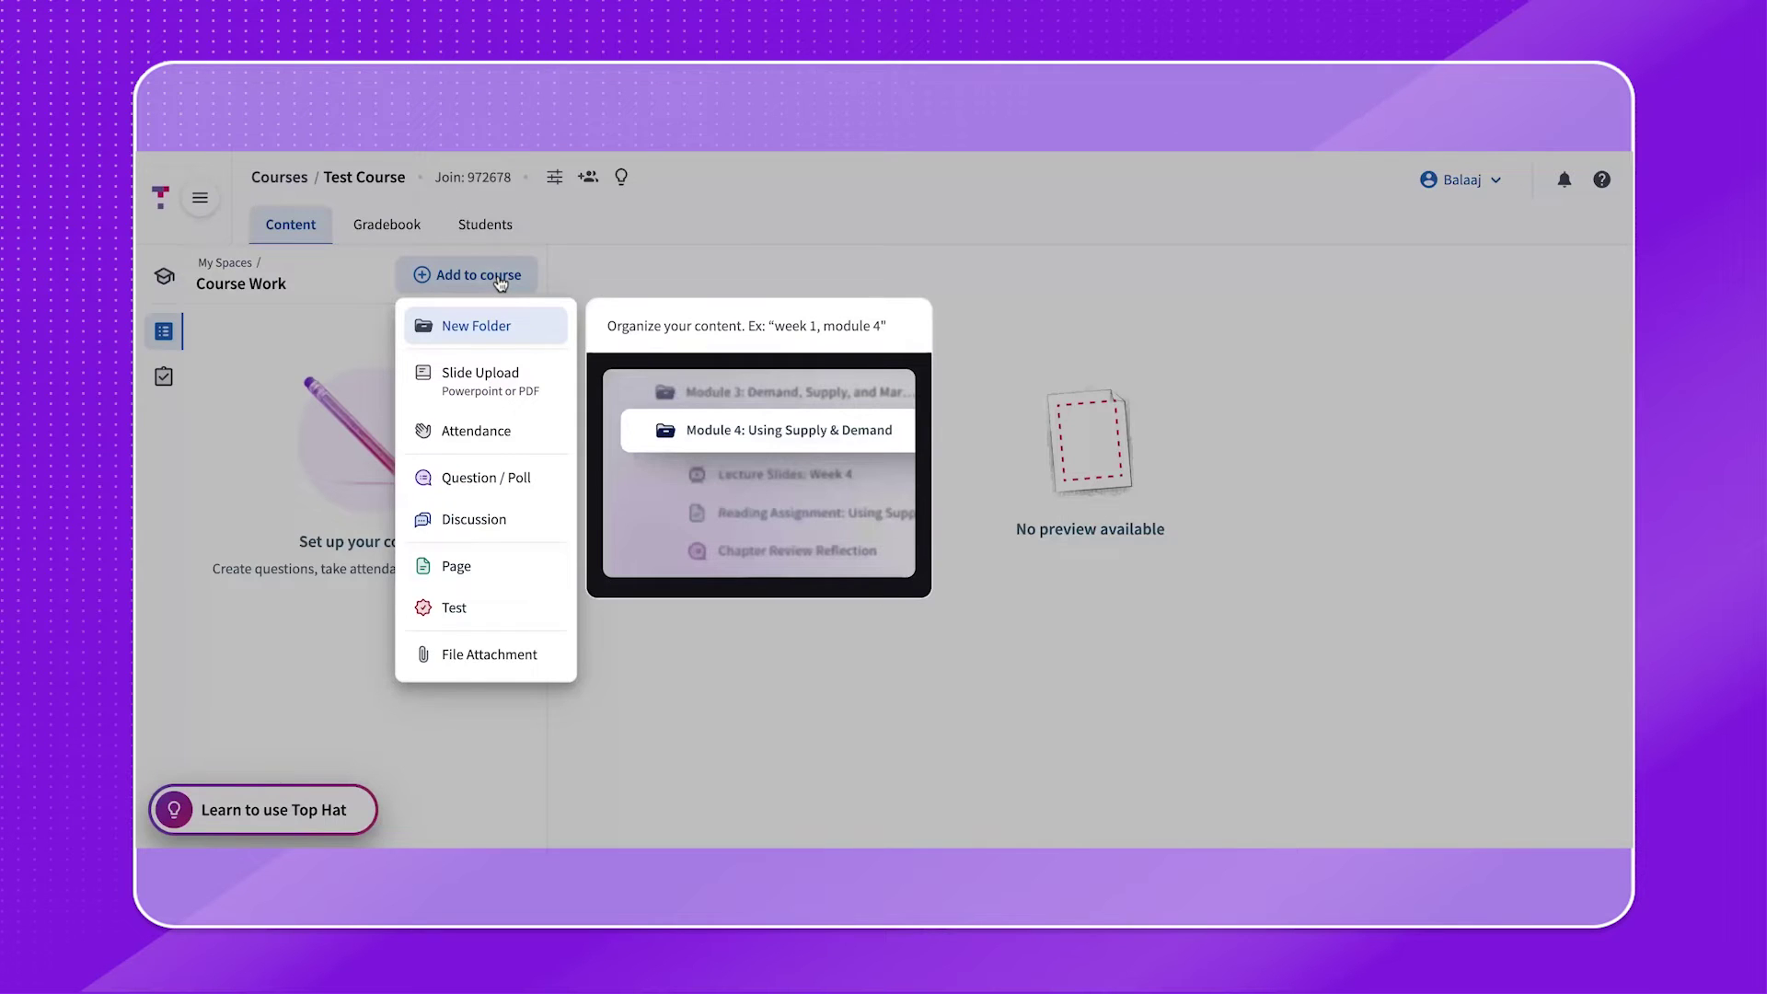
click(486, 478)
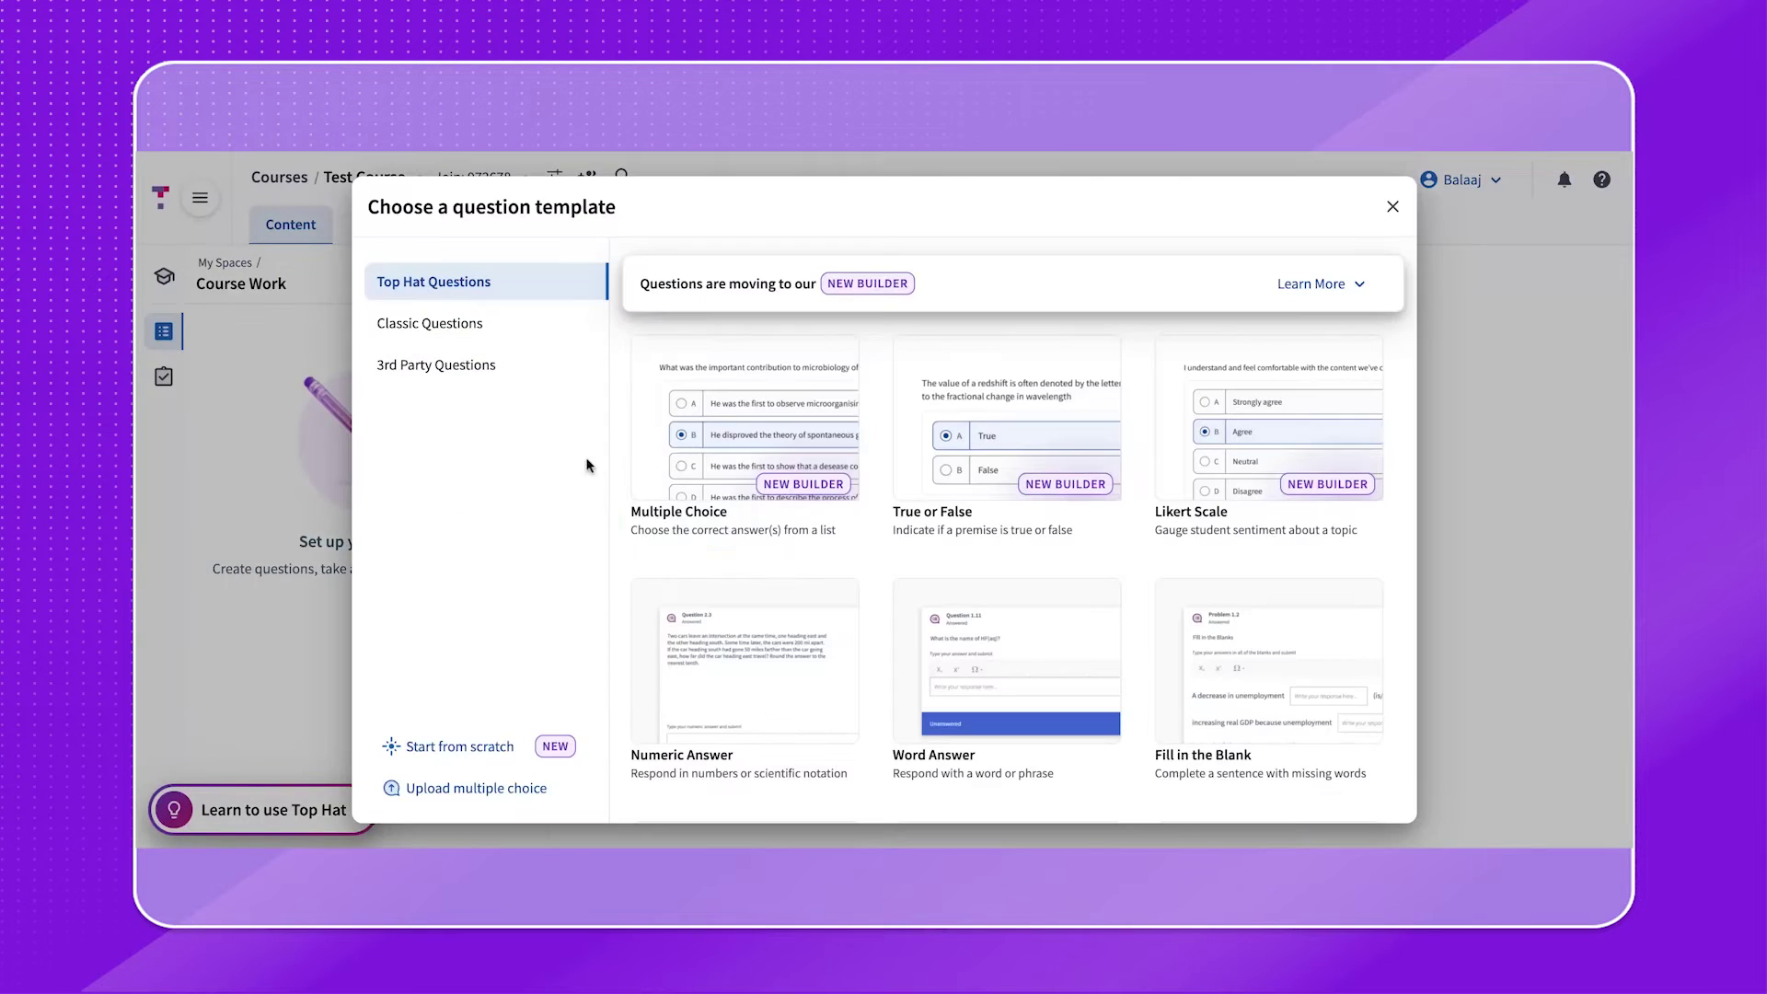
click(783, 691)
text(Question 1)
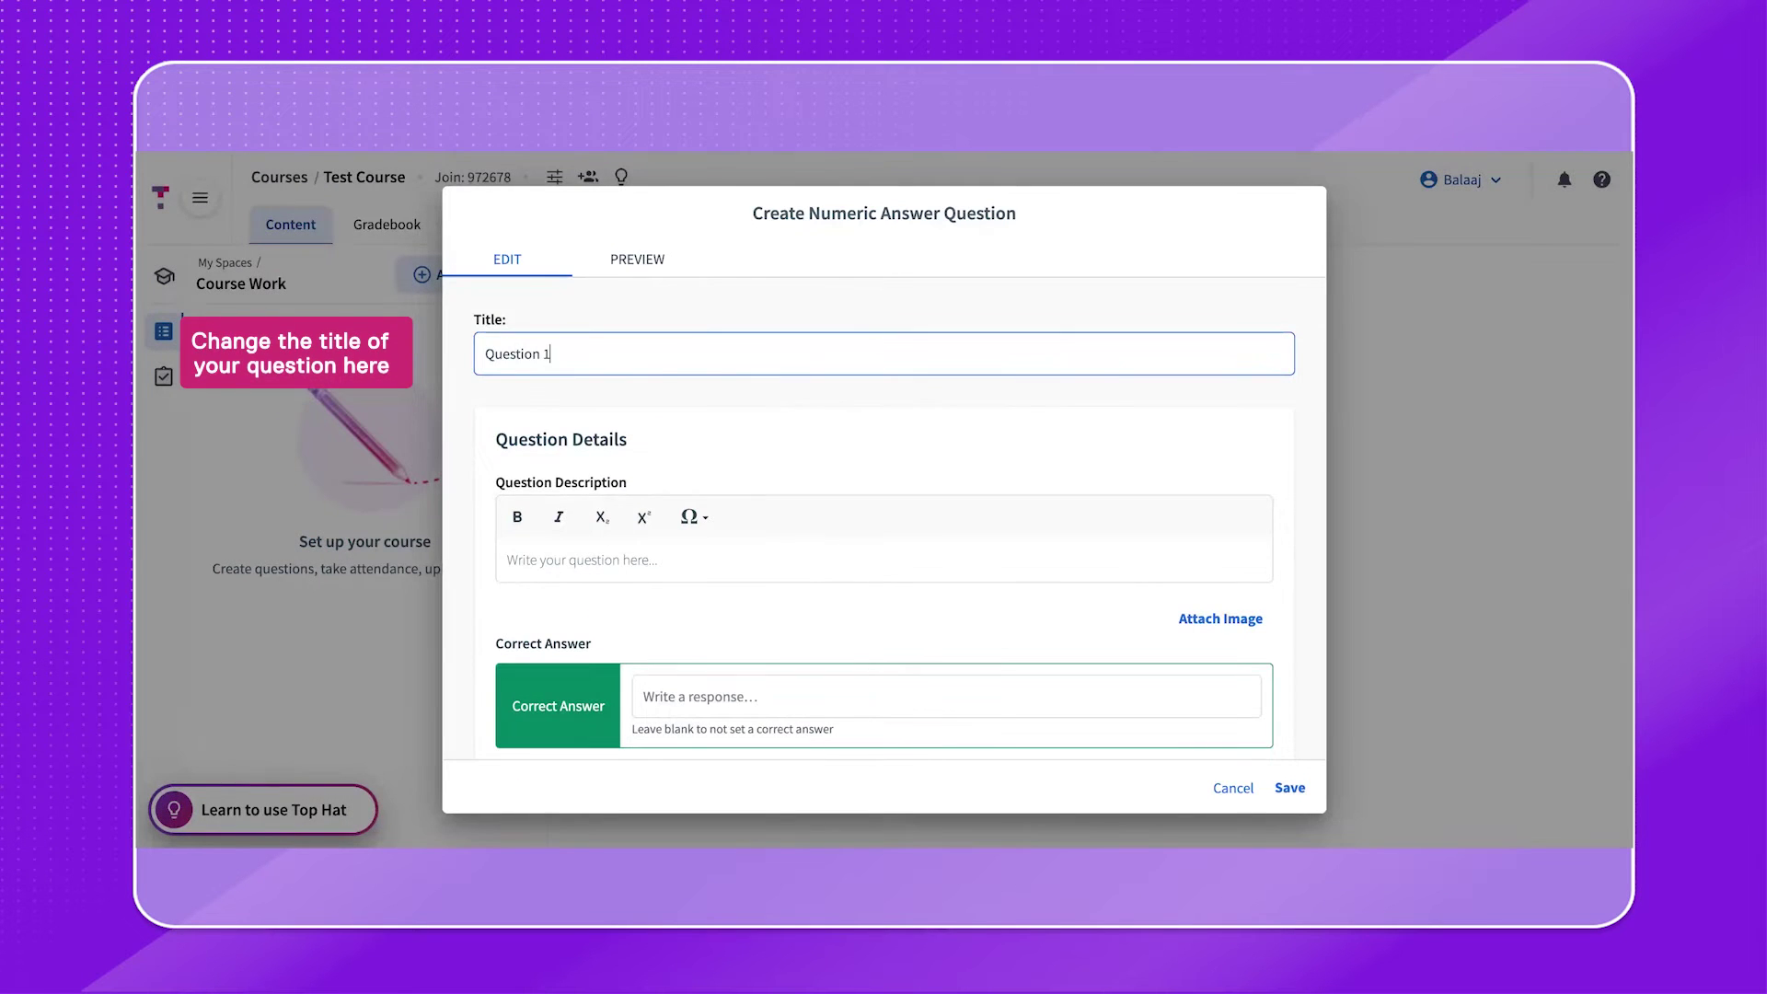
click(542, 557)
text(what is2+2?)
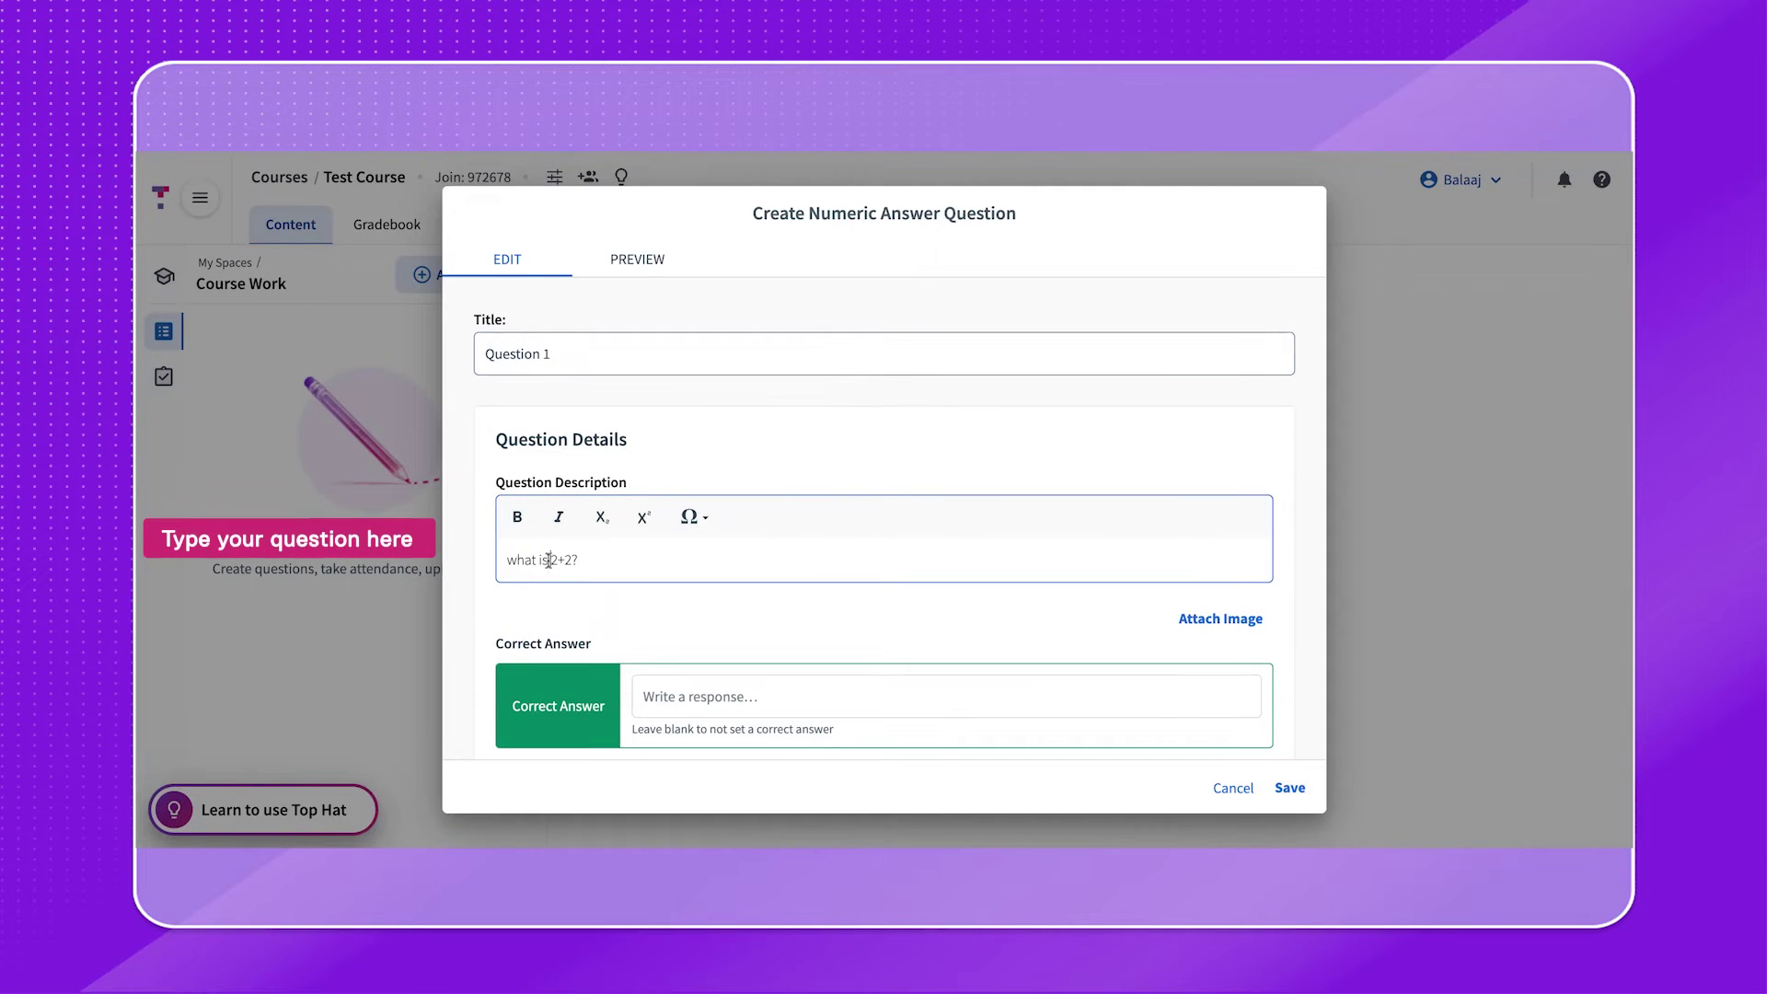
- Set the correct answer to 4 with an answer tolerance of 1
click(812, 695)
text(4)
scroll(662, 613, down, 3)
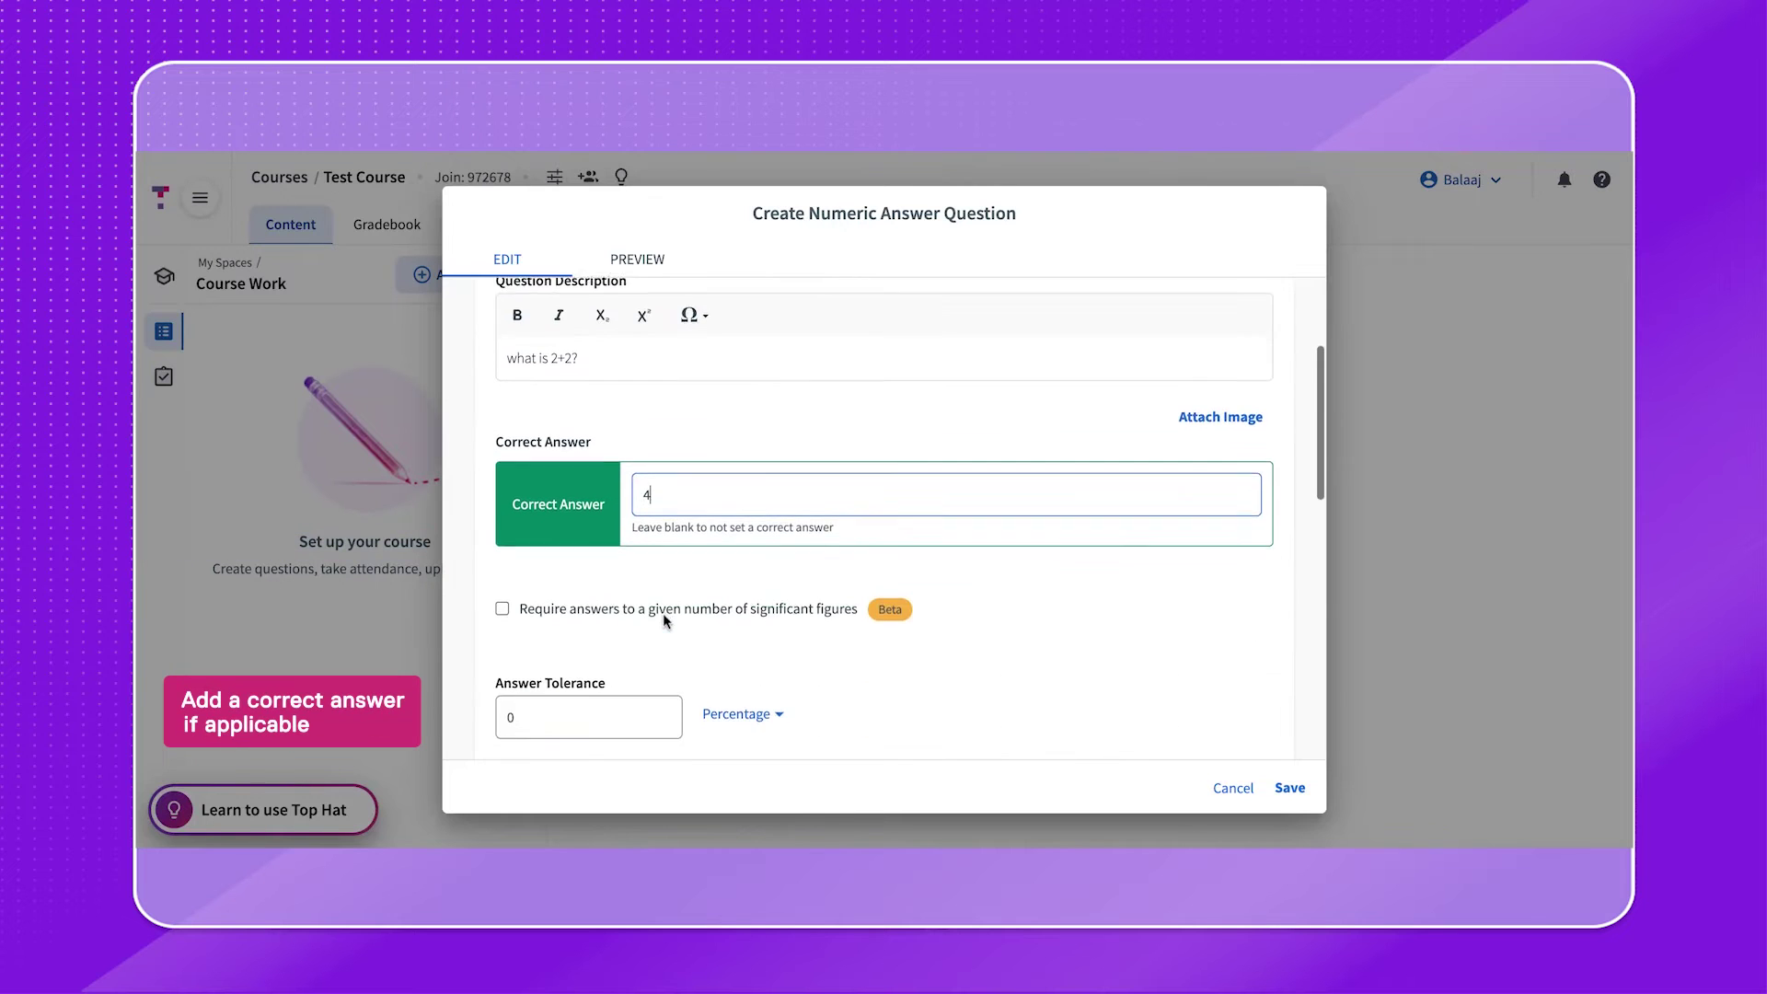
click(615, 635)
key(BackSpace)
text(1)
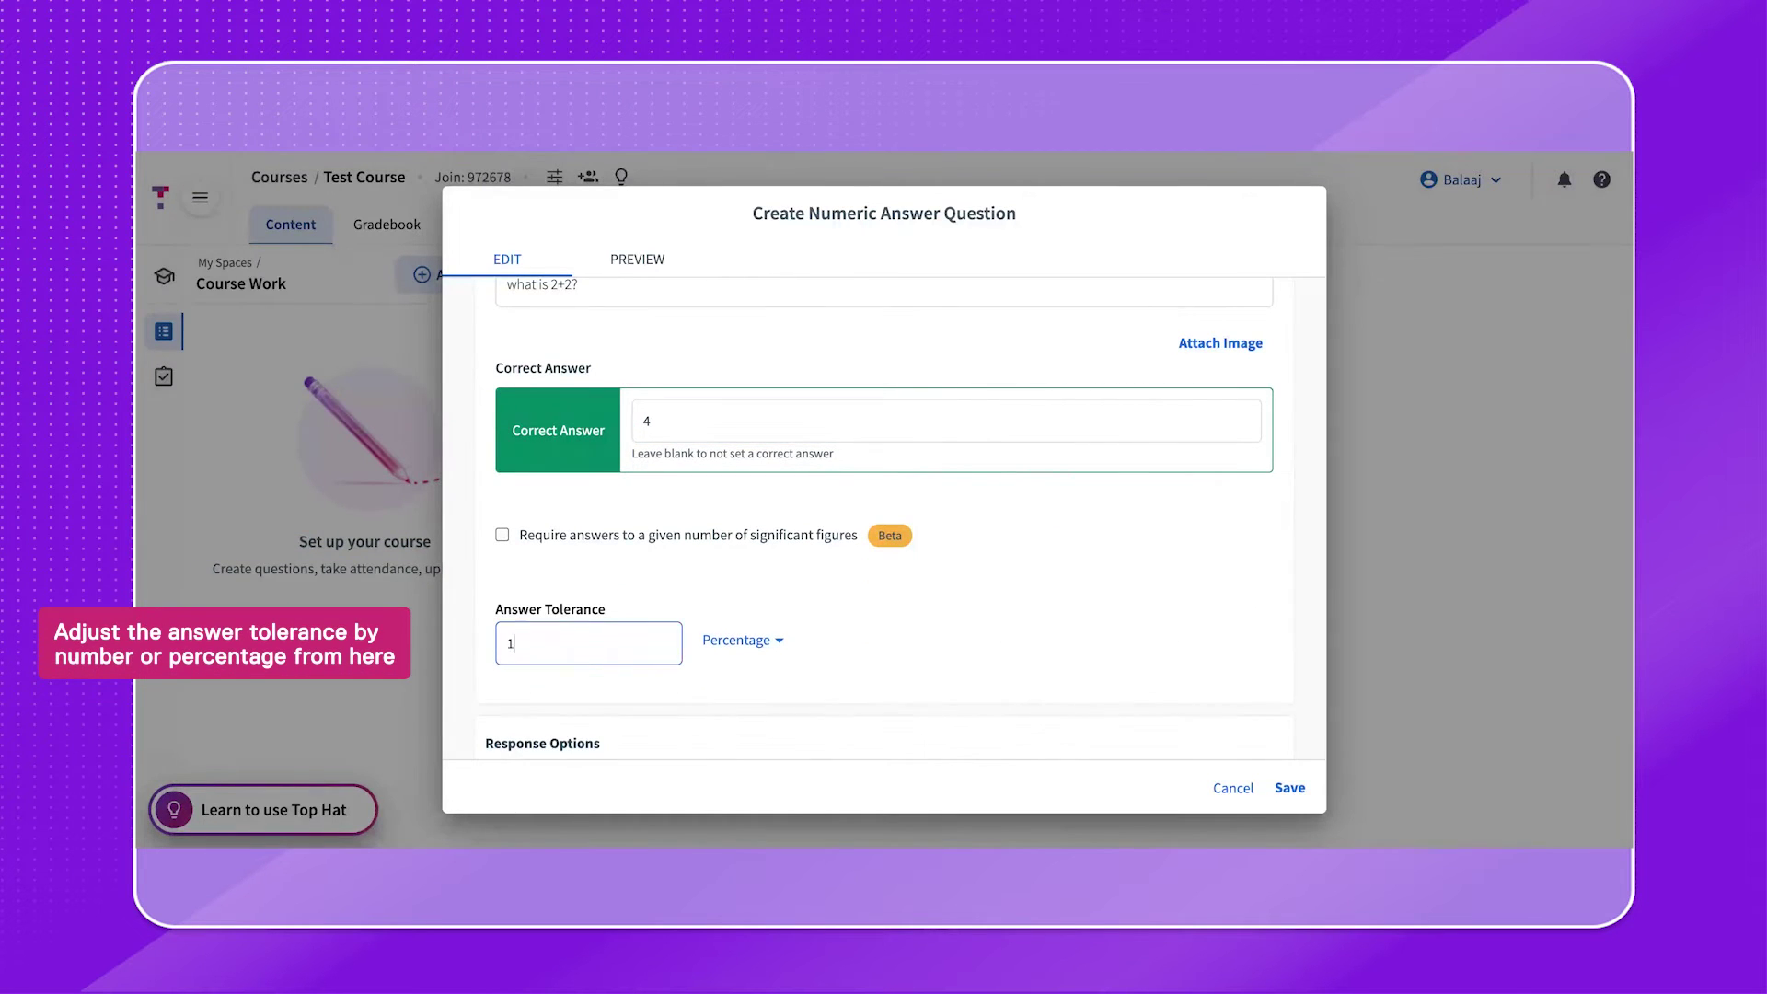
- Set correctness and participation to 1 point each and save the numeric question
scroll(813, 572, down, 5)
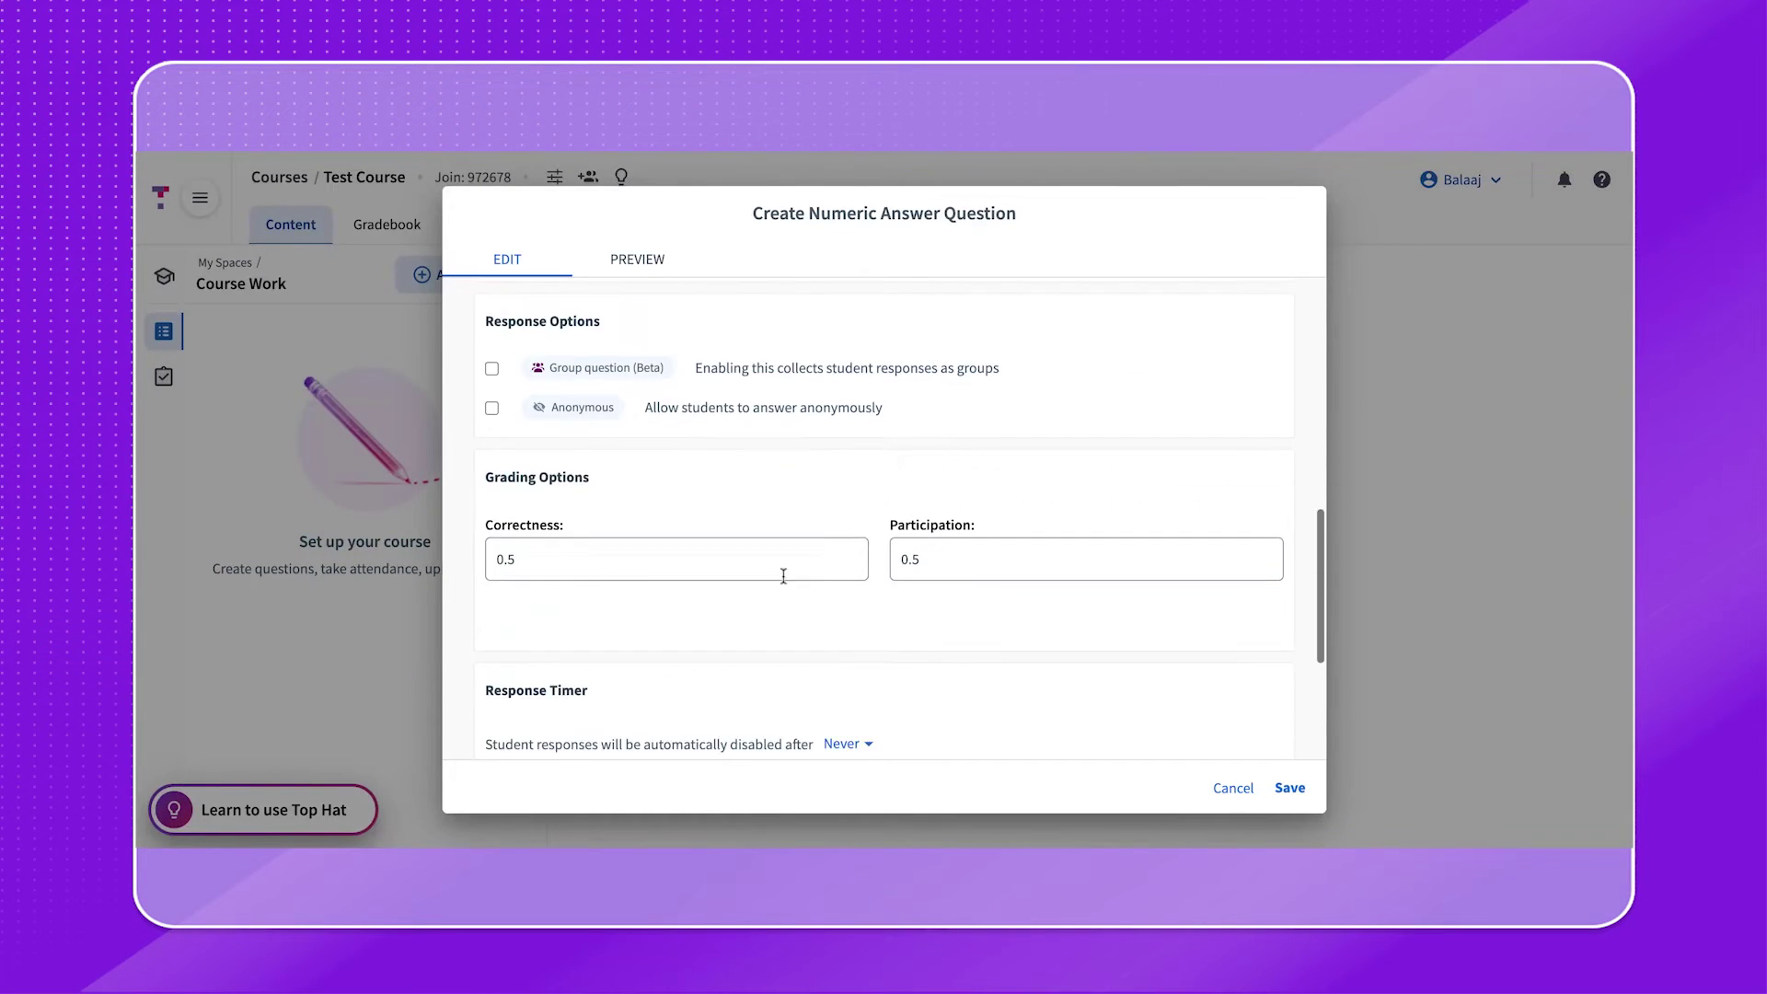
click(772, 577)
key(BackSpace)
key(BackSpace)
key(BackSpace)
text(1)
click(1092, 568)
key(BackSpace)
key(BackSpace)
key(BackSpace)
text(1)
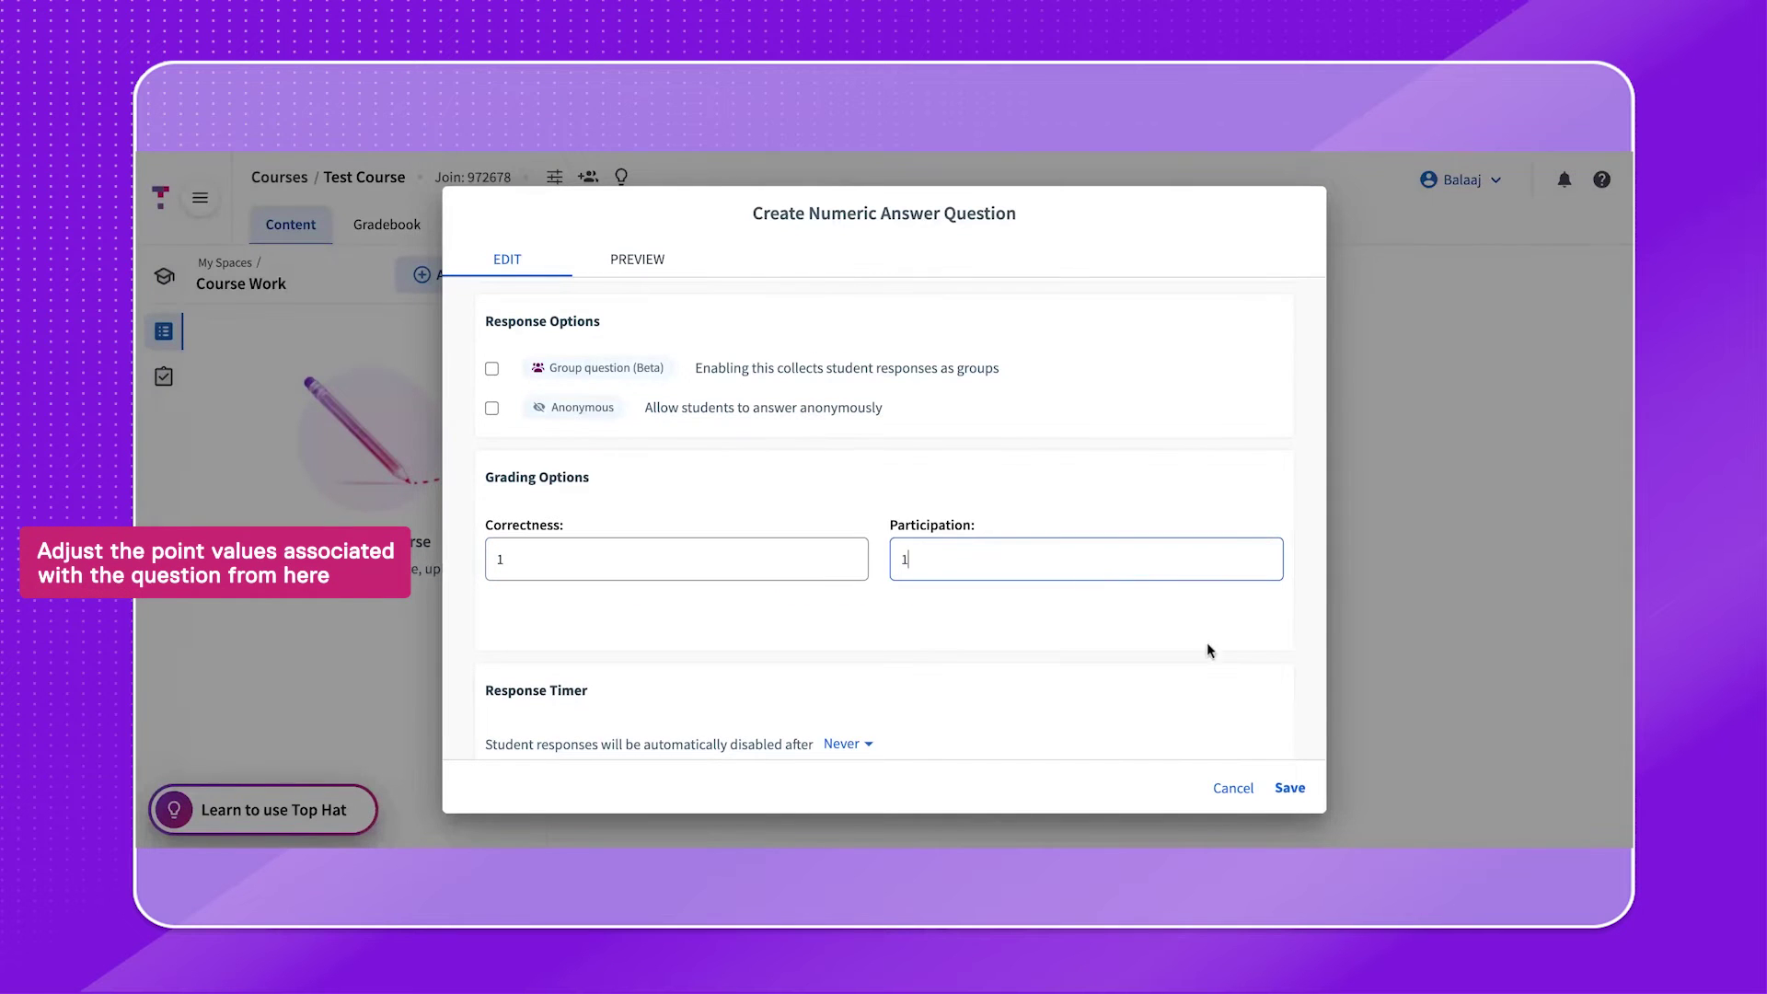
click(1295, 791)
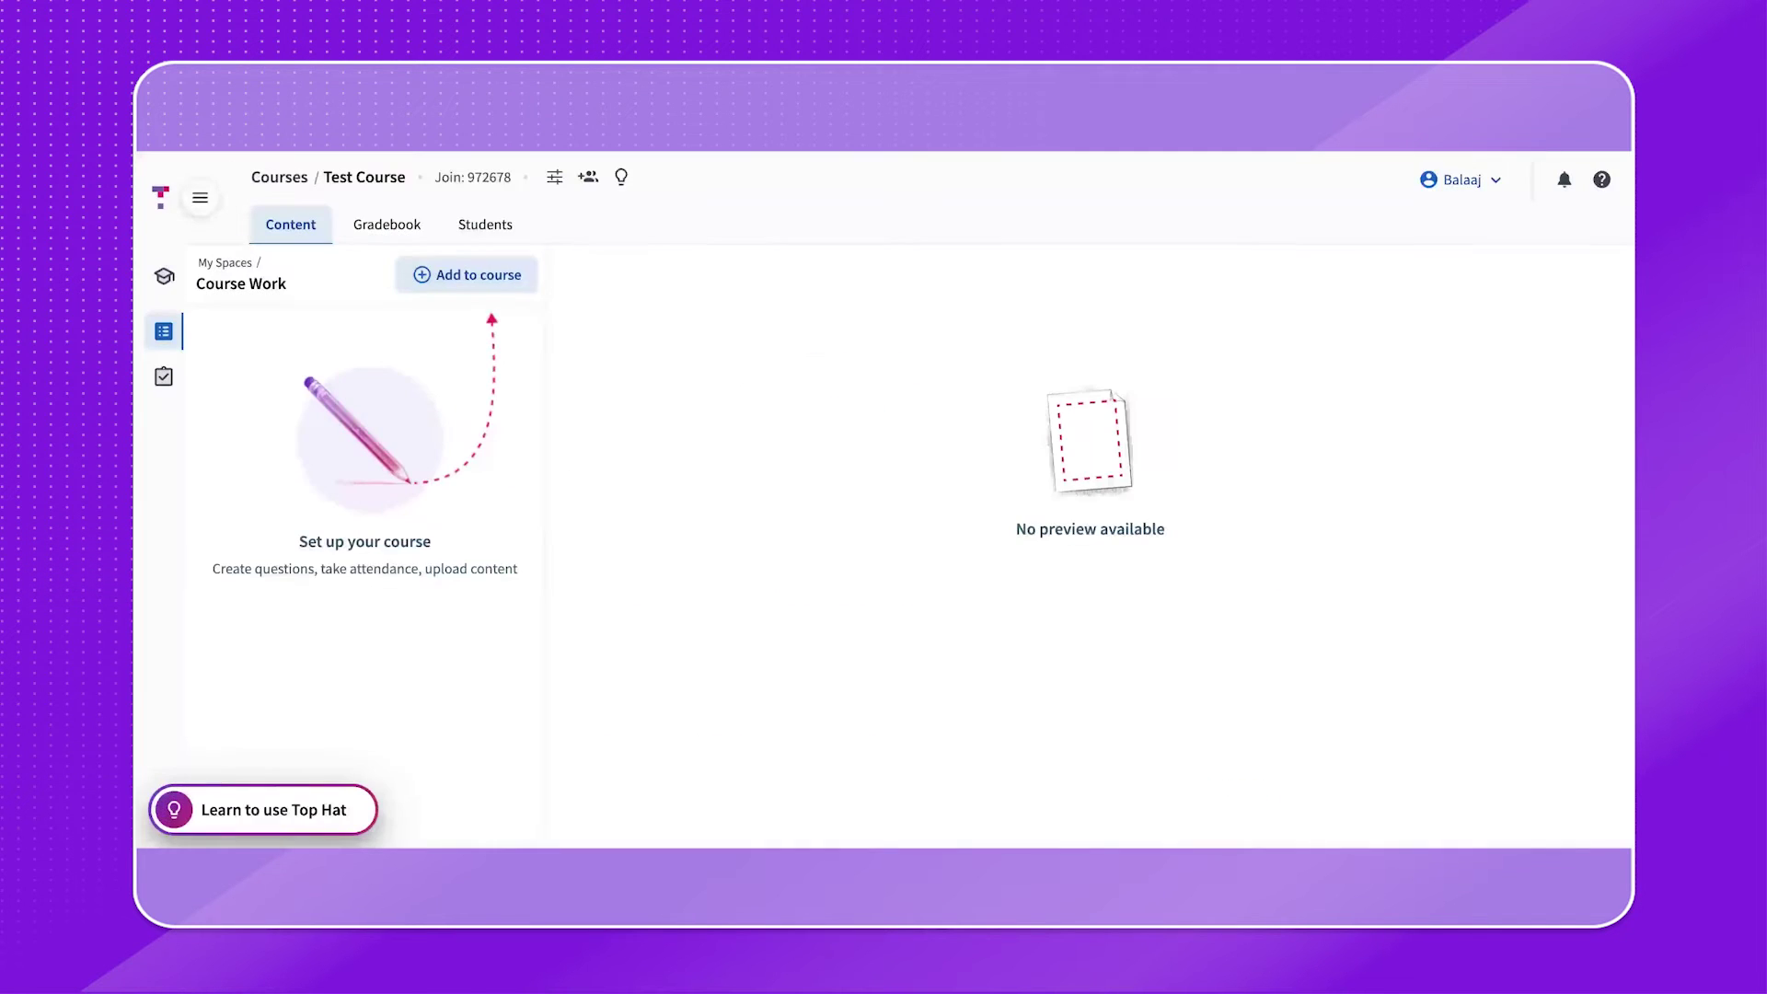
- Create a Fill in the Blank Question 1 reading 'a decade is ___ ___ long'
click(497, 278)
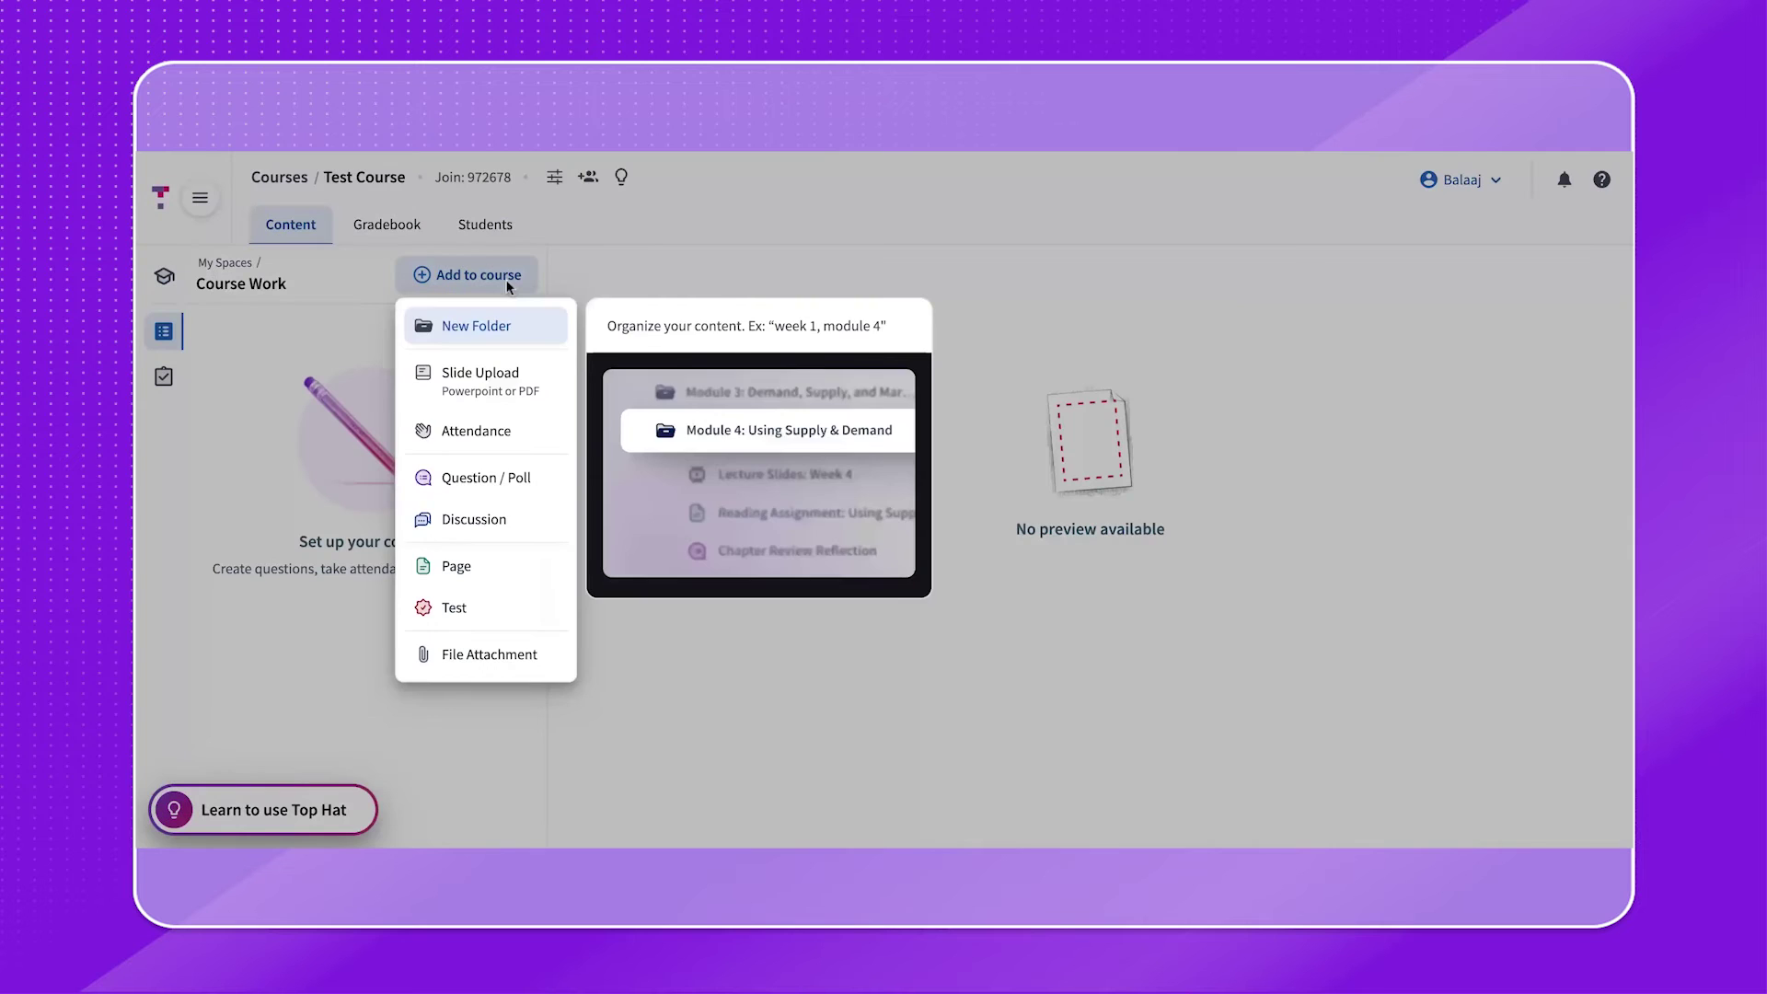
click(488, 480)
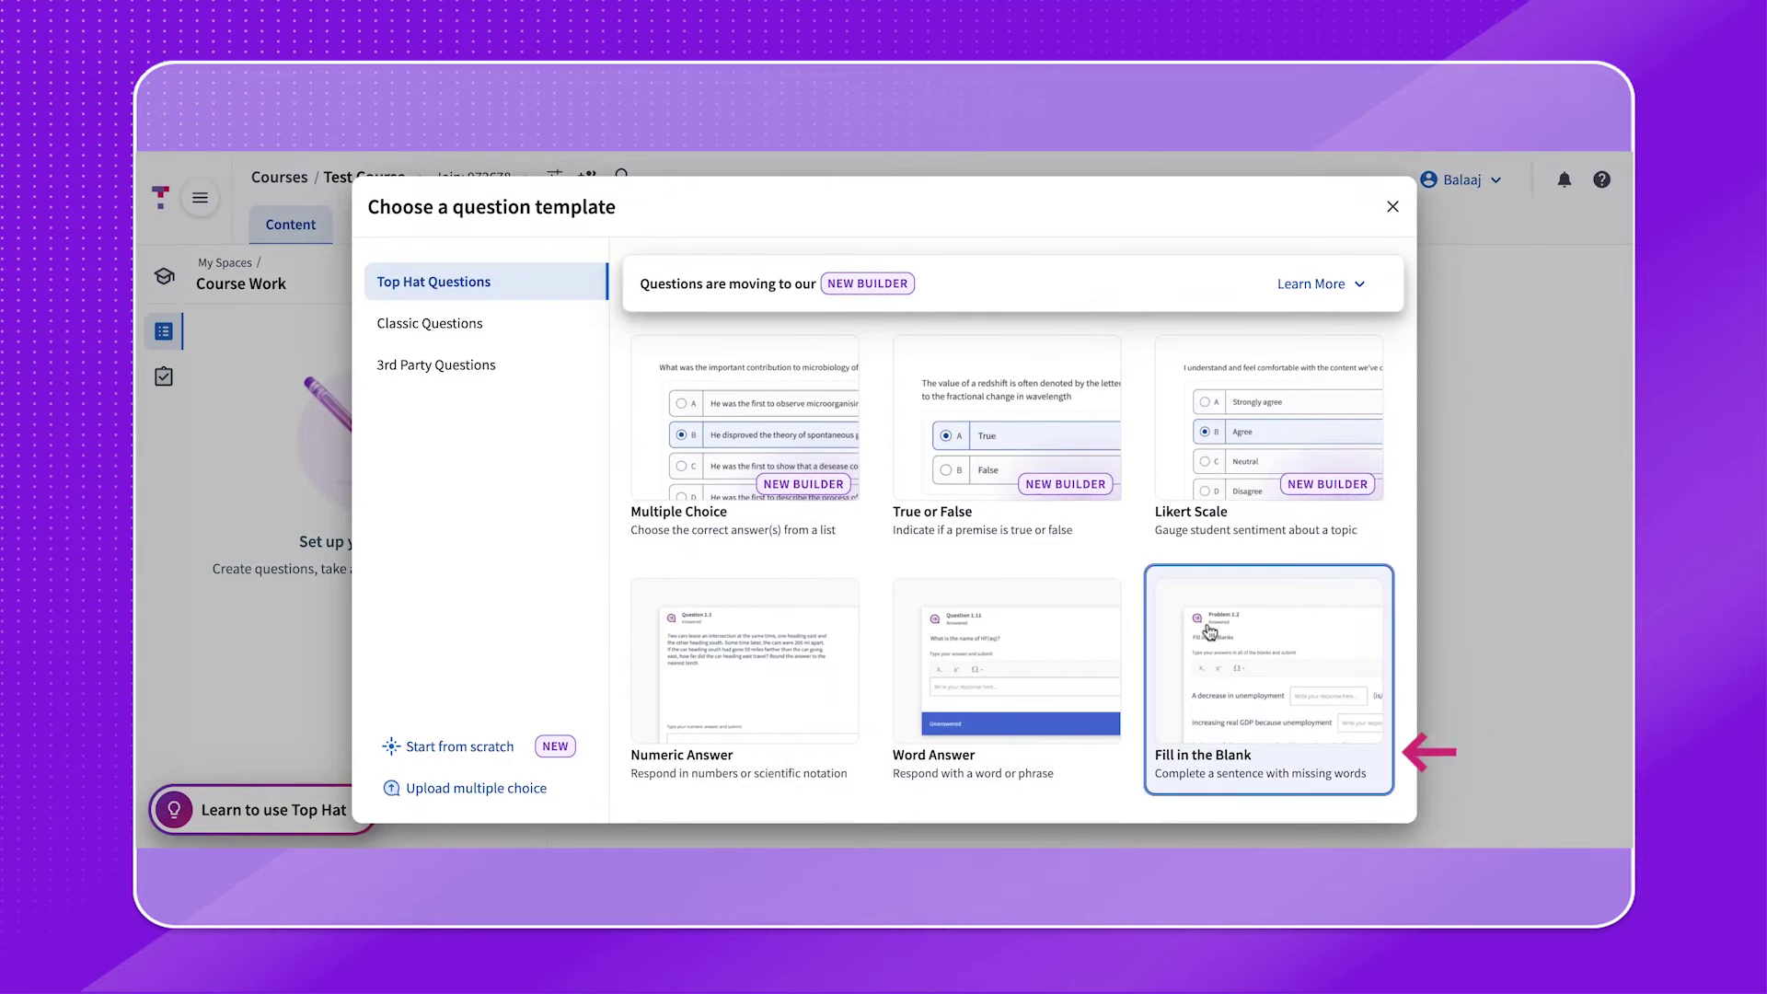
click(1268, 662)
text(Question 1)
click(872, 563)
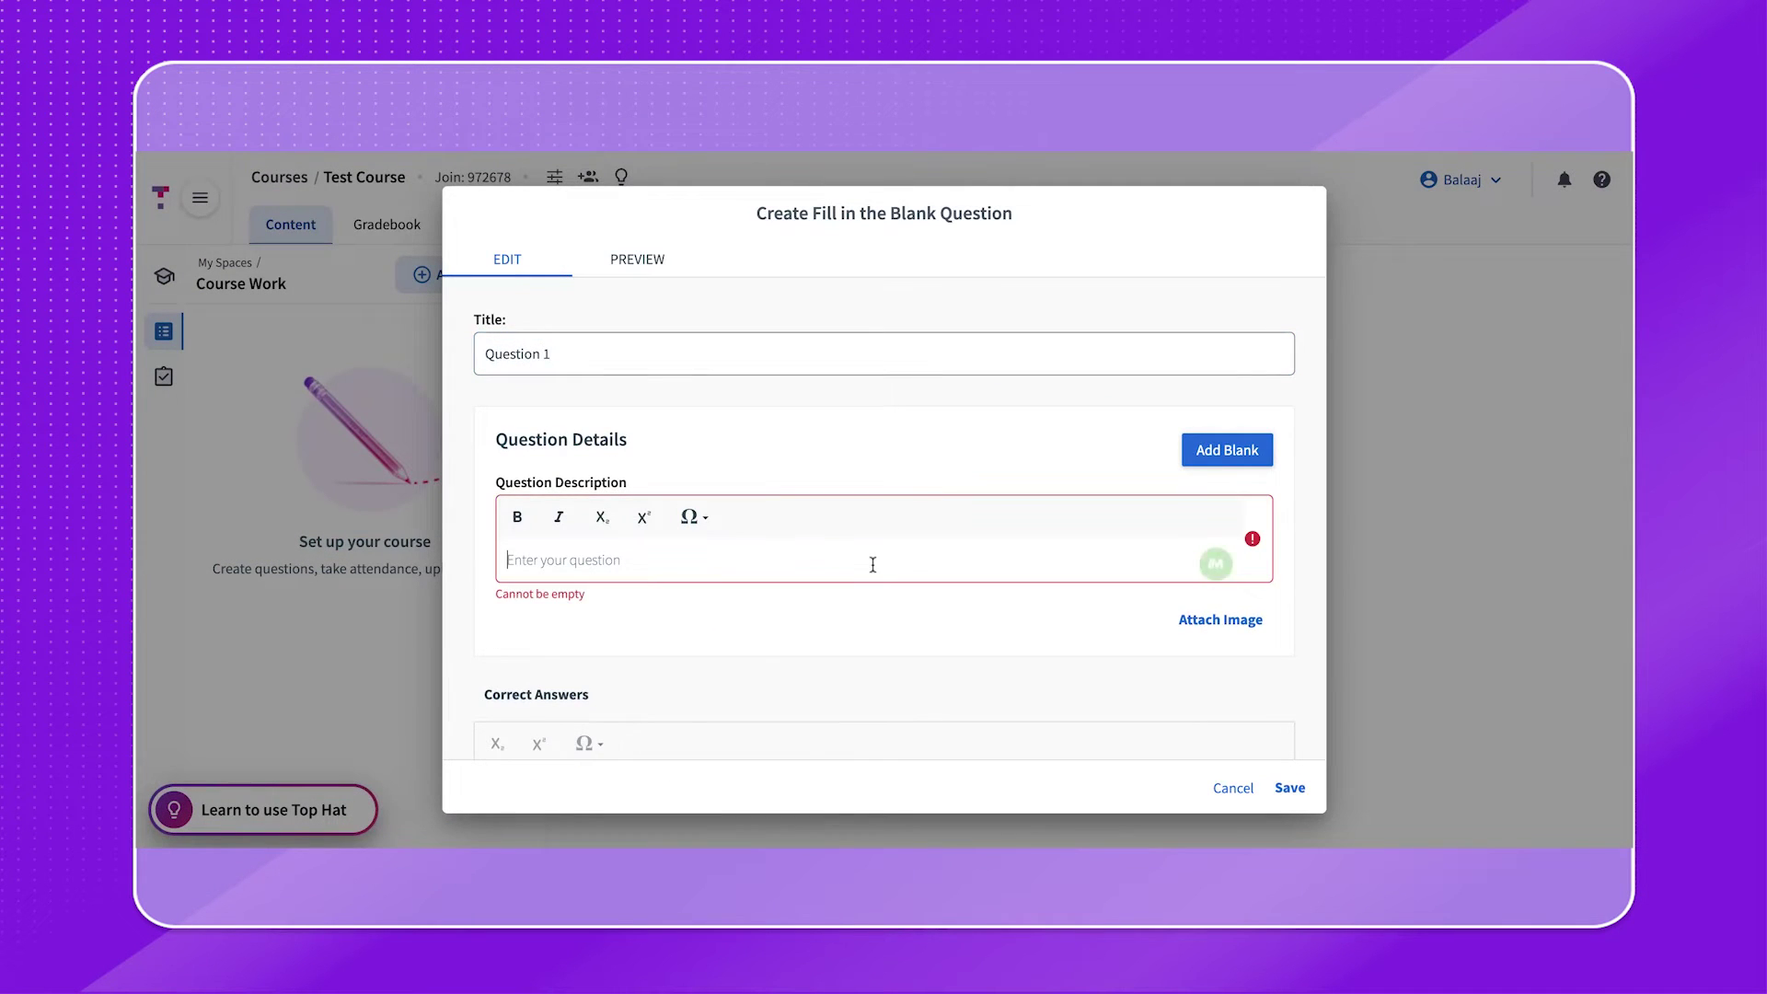
text(a decade is)
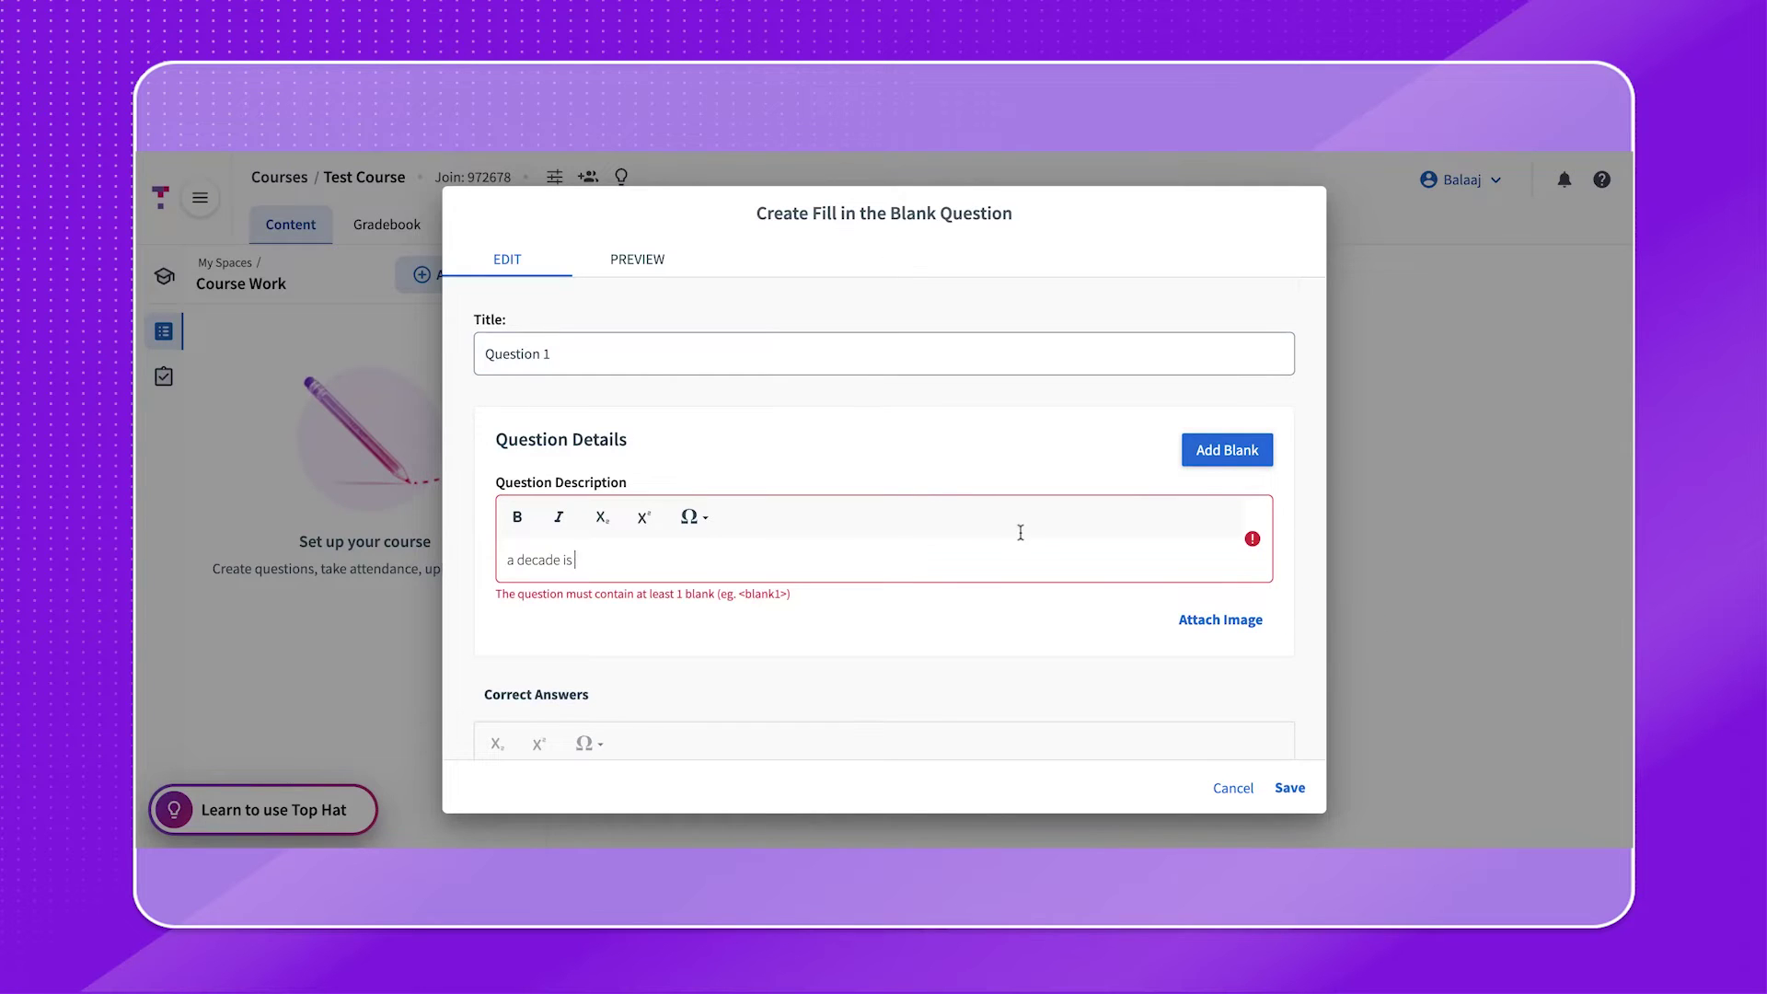
click(1216, 453)
click(1219, 455)
text(long.)
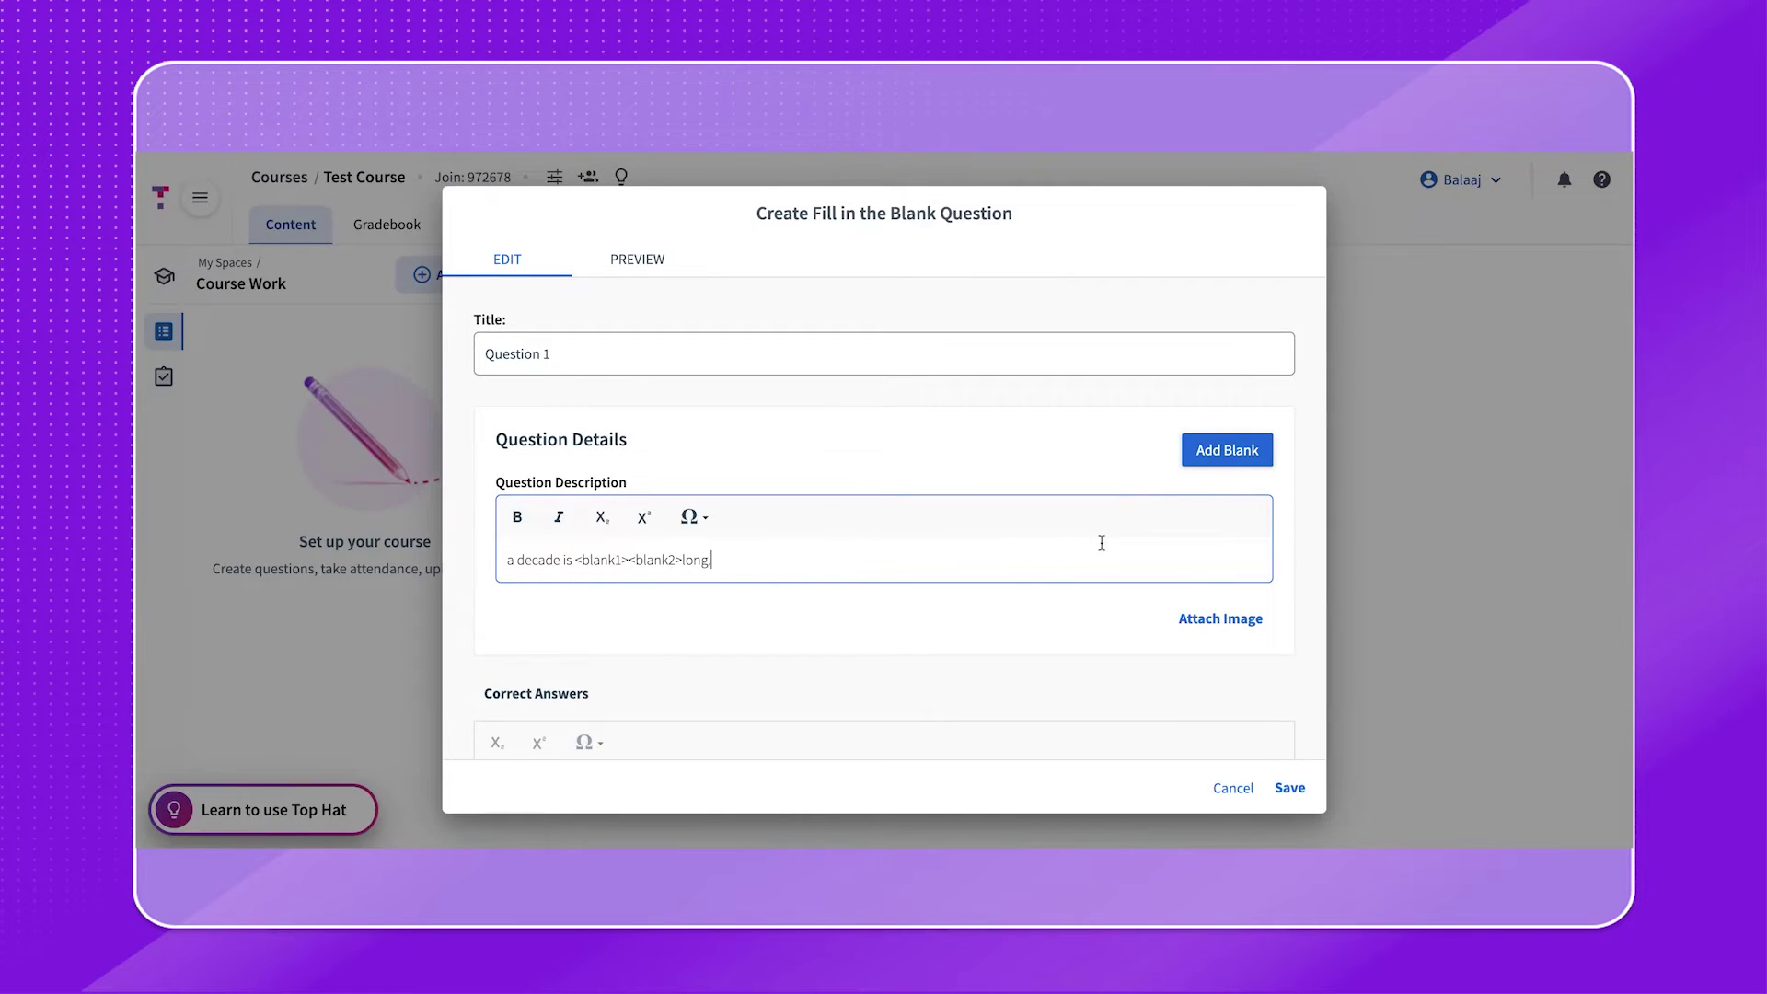
- Make blank1 a numeric answer of 10 and blank2 the word 'years'
scroll(1003, 589, down, 5)
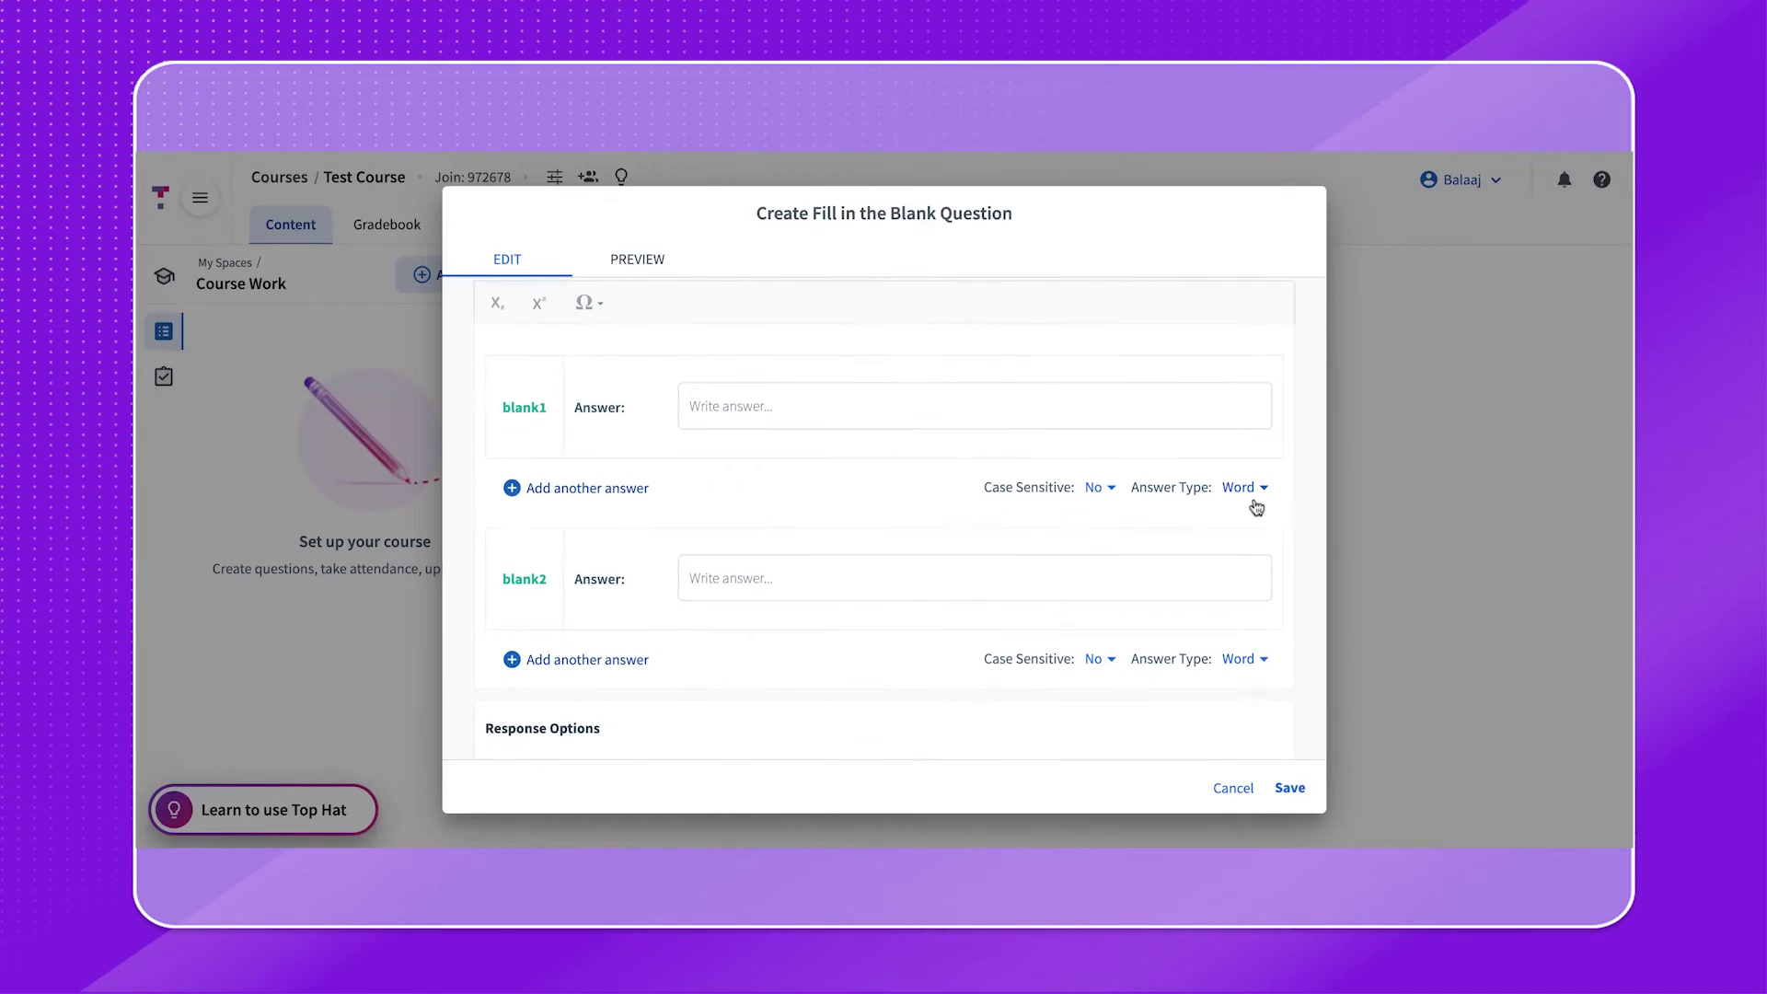
click(1255, 502)
click(1265, 427)
click(901, 417)
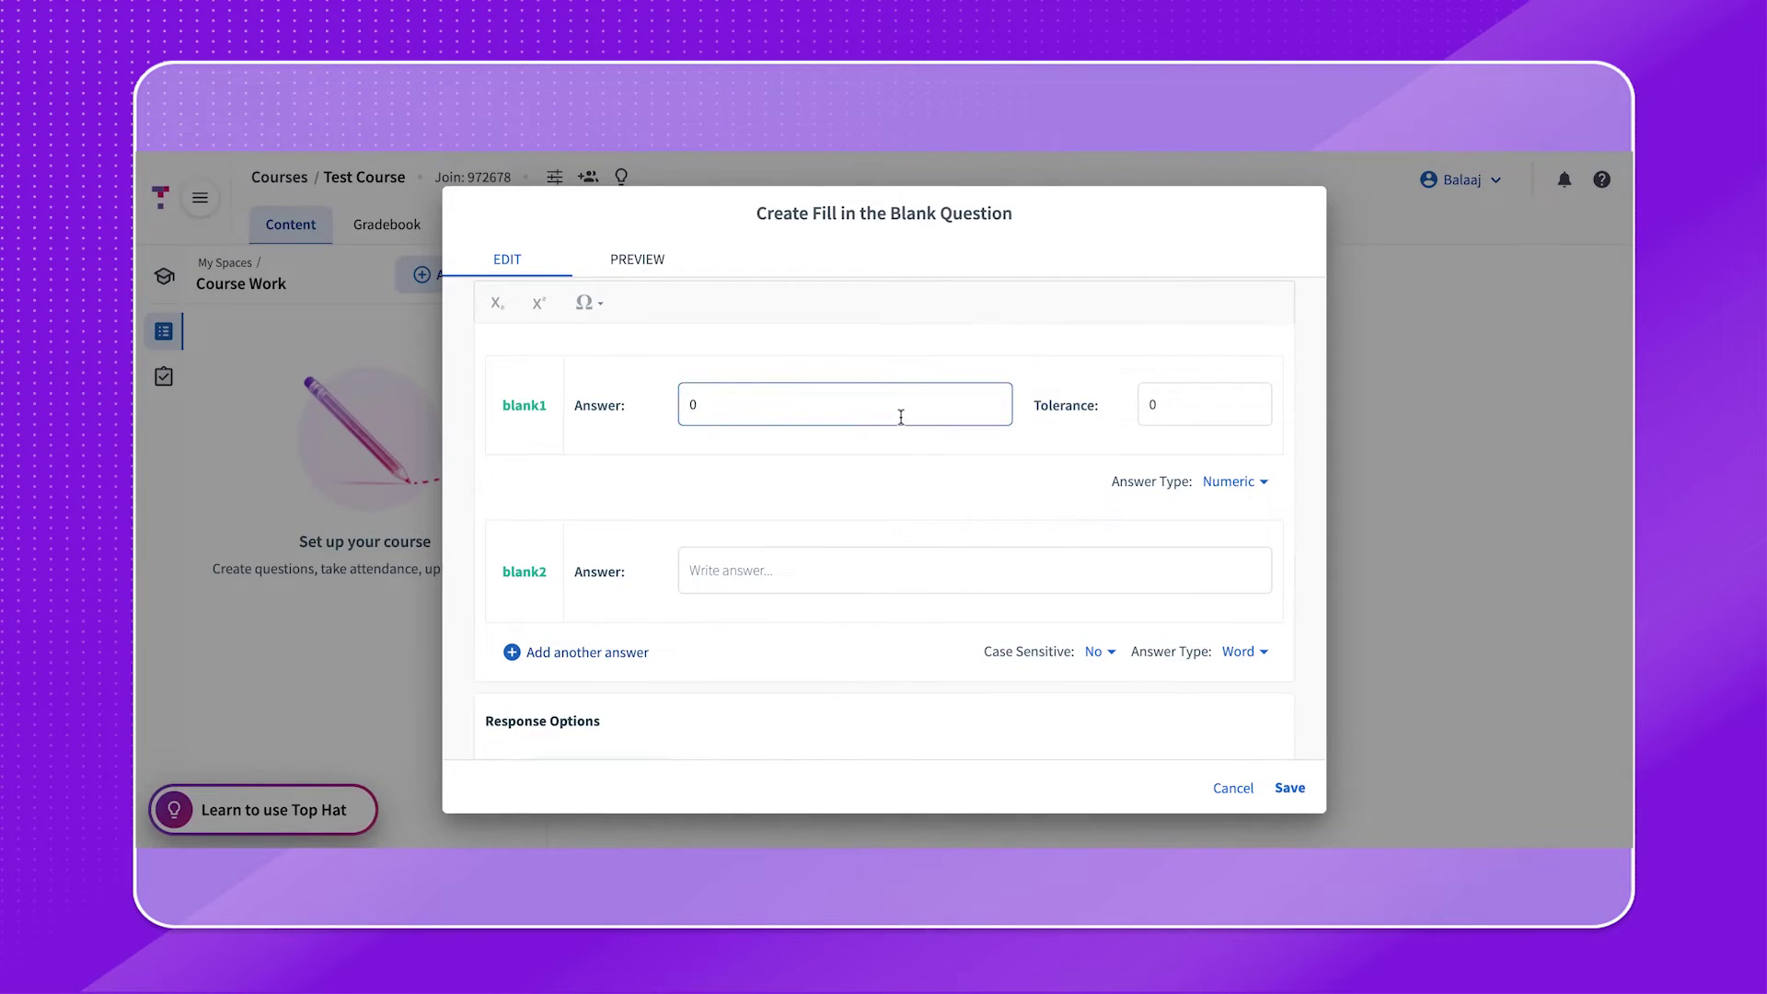
key(BackSpace)
text(1)
click(857, 557)
text(years)
- Start changing the question's correctness points to 1
scroll(914, 635, down, 5)
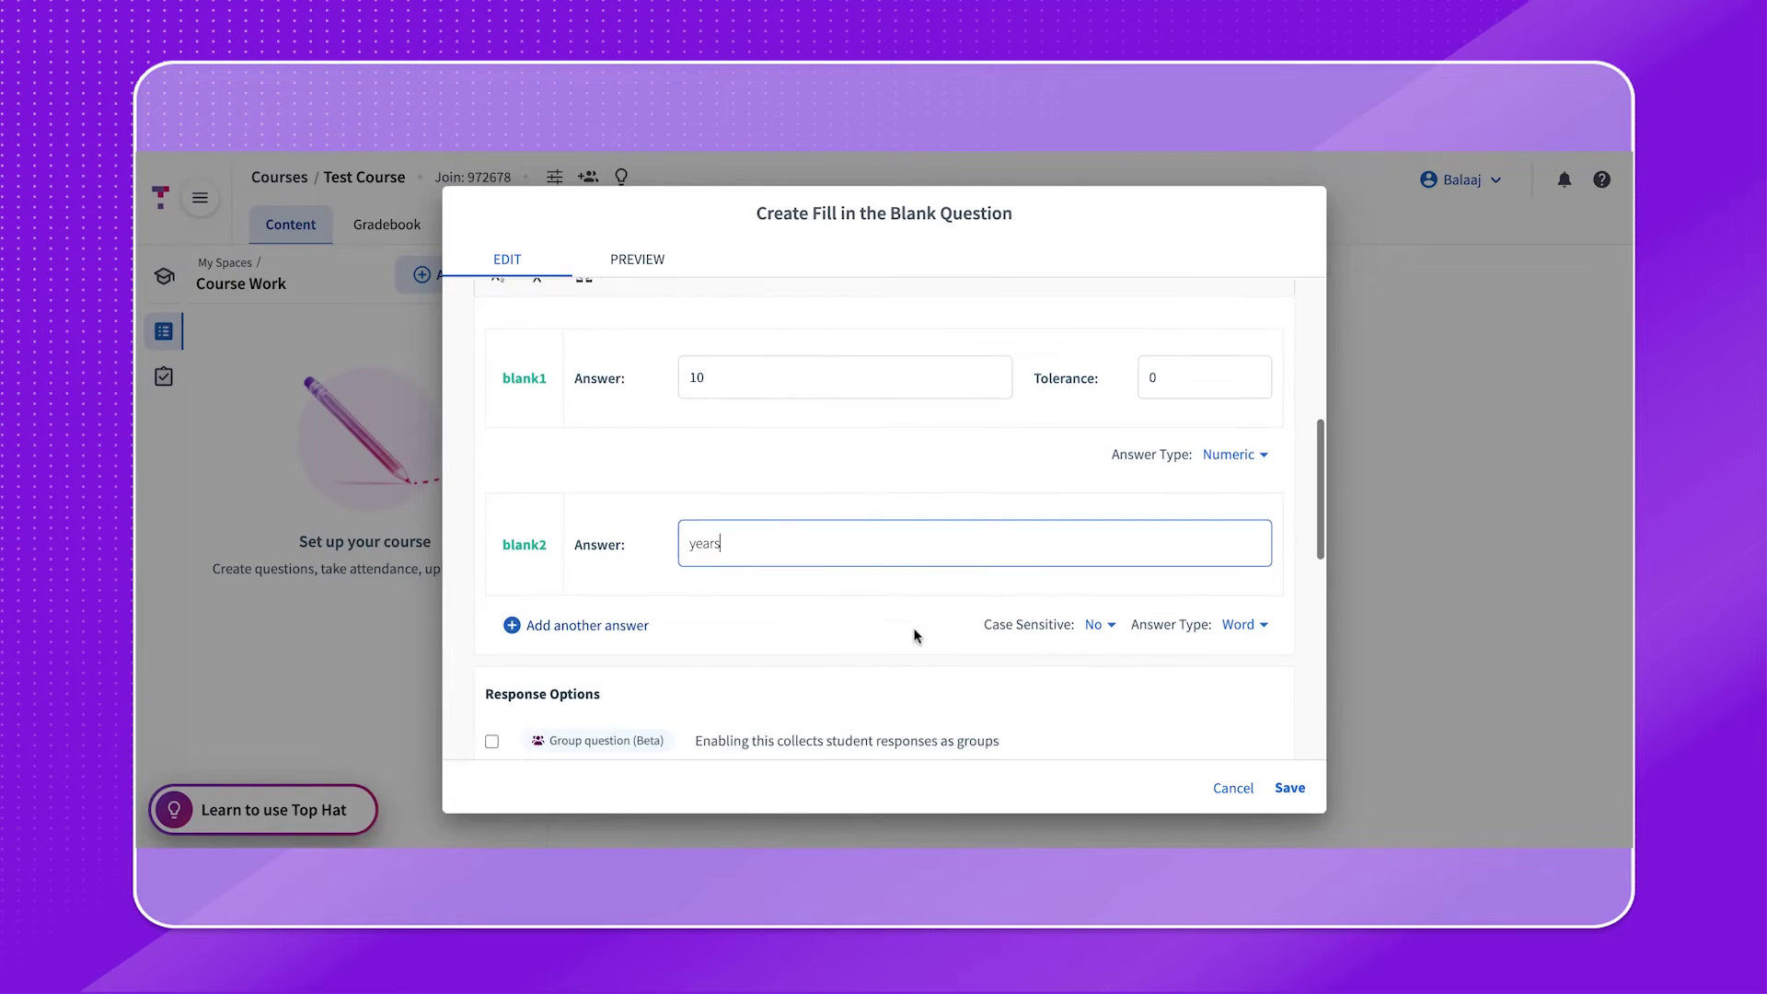
click(762, 591)
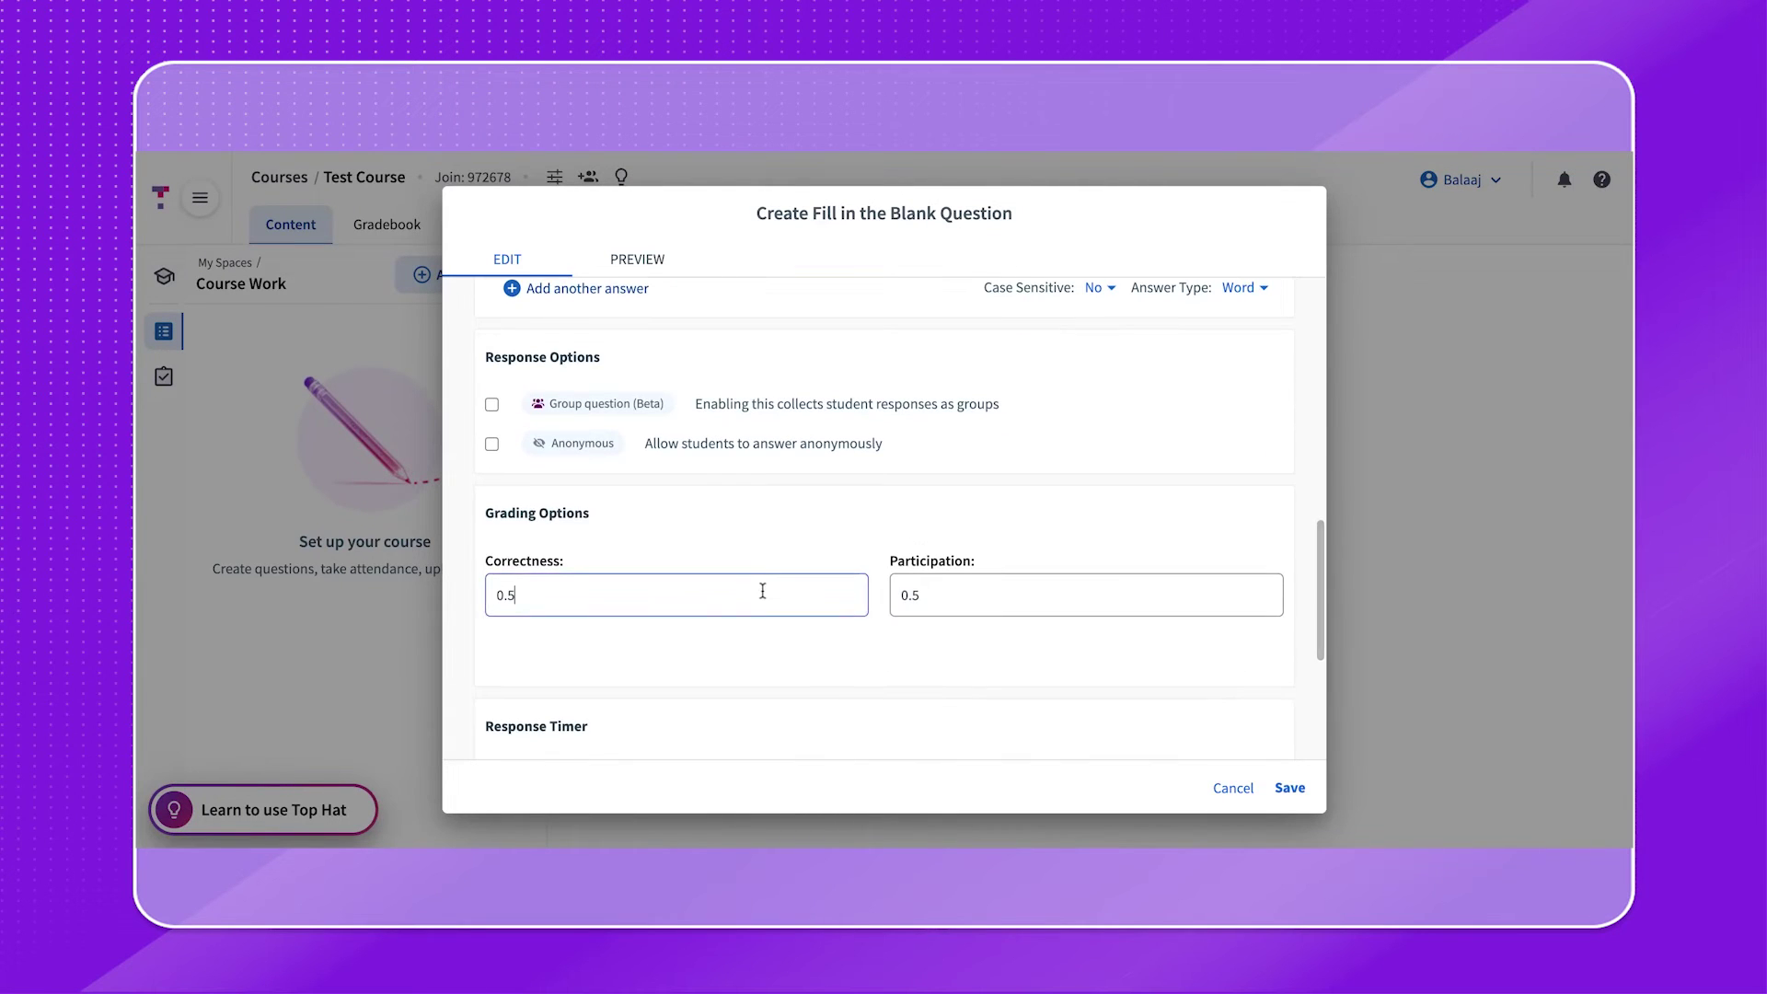
key(BackSpace)
key(BackSpace)
- Save the fill-in-the-blank question and start a Matching Question 1 with its description
click(1292, 788)
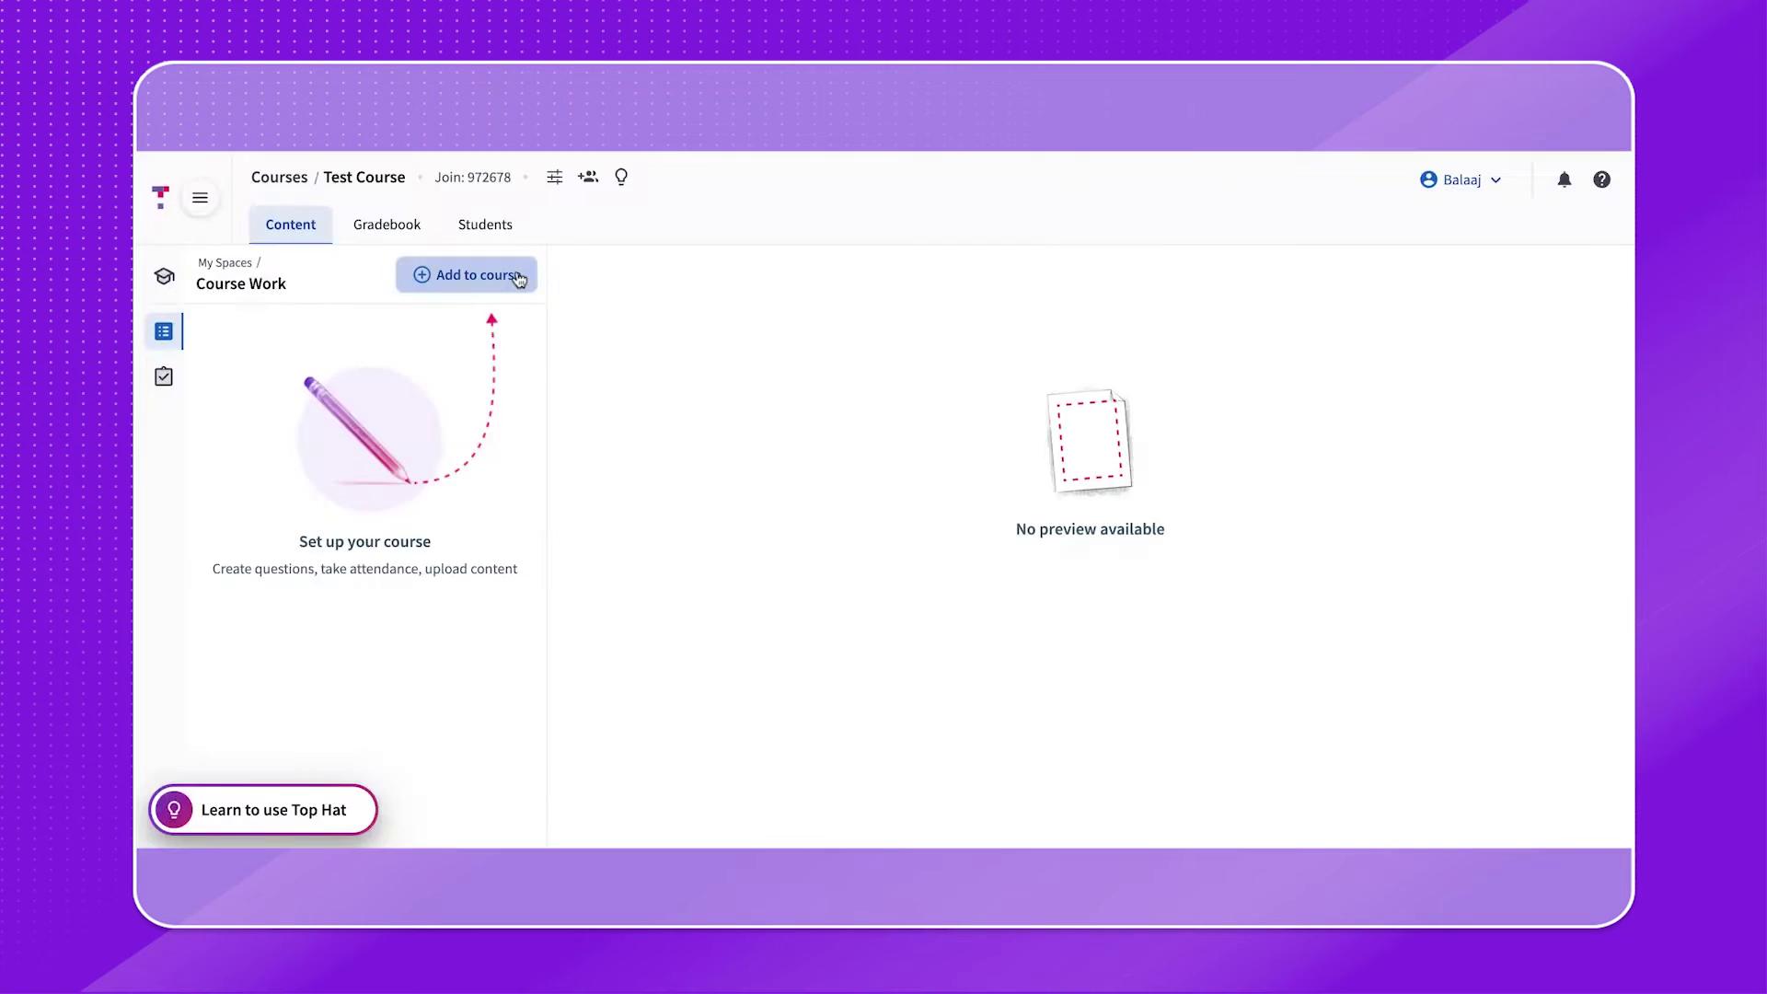
click(518, 276)
click(486, 480)
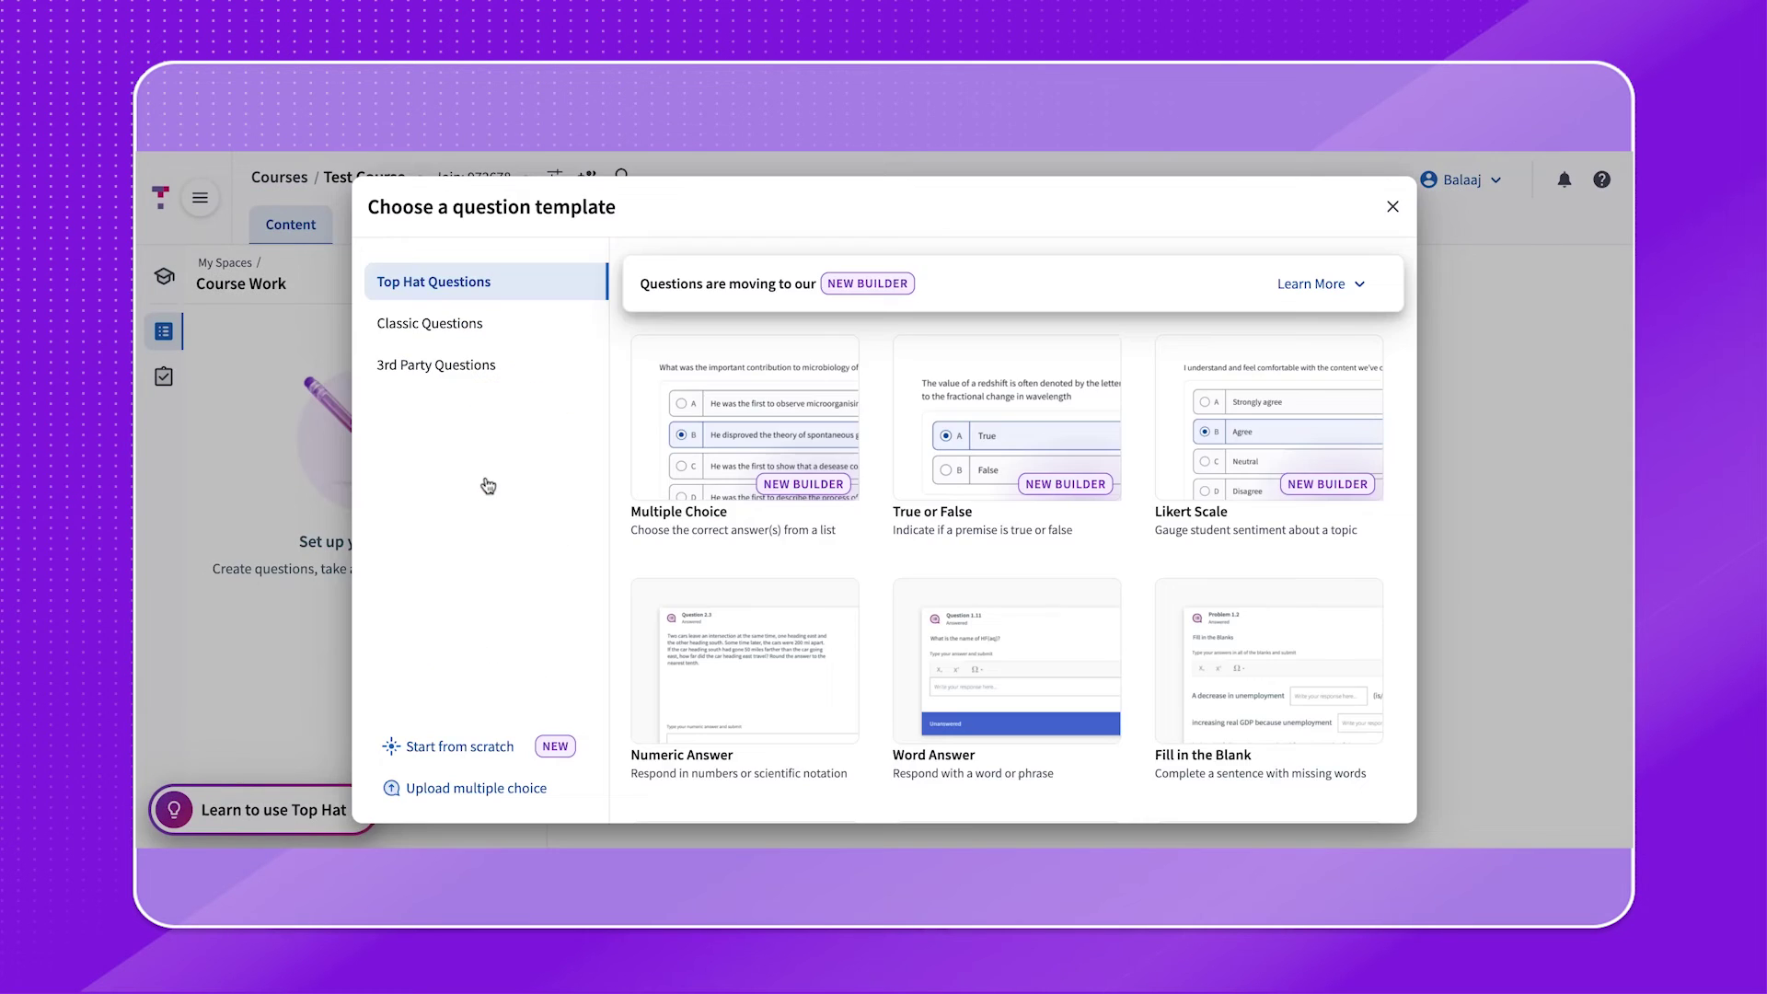
scroll(1010, 542, down, 4)
click(1010, 543)
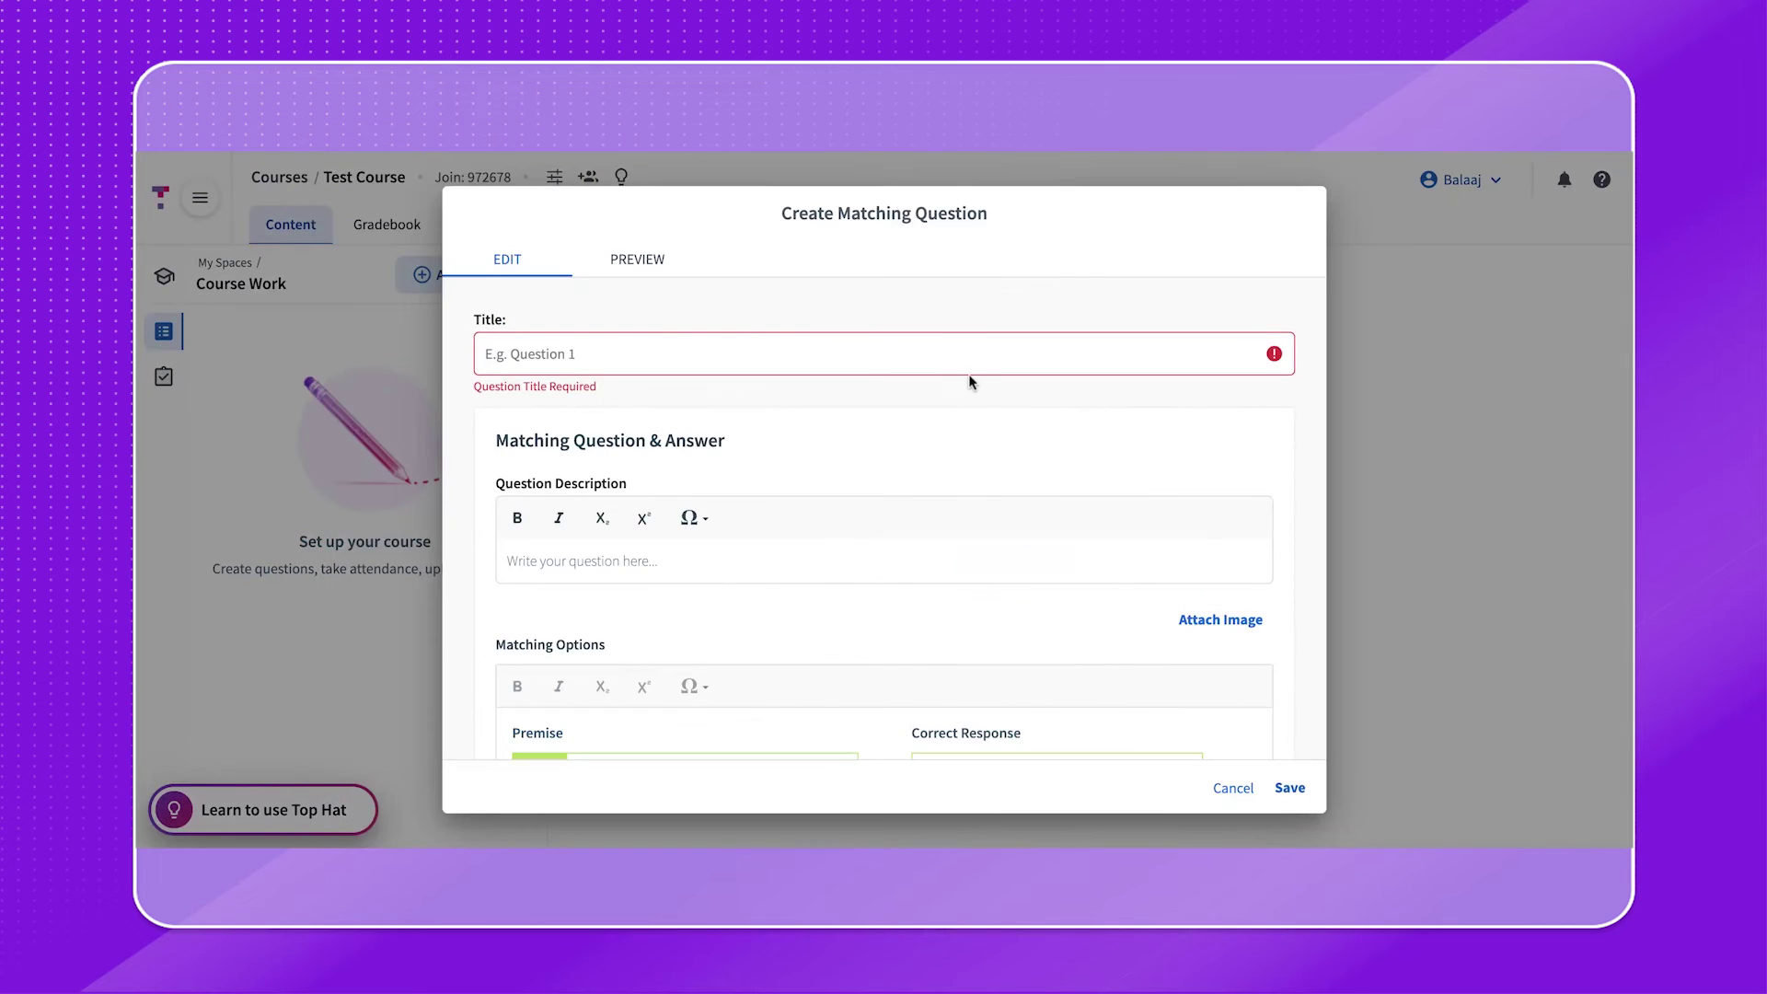
text(Question 1)
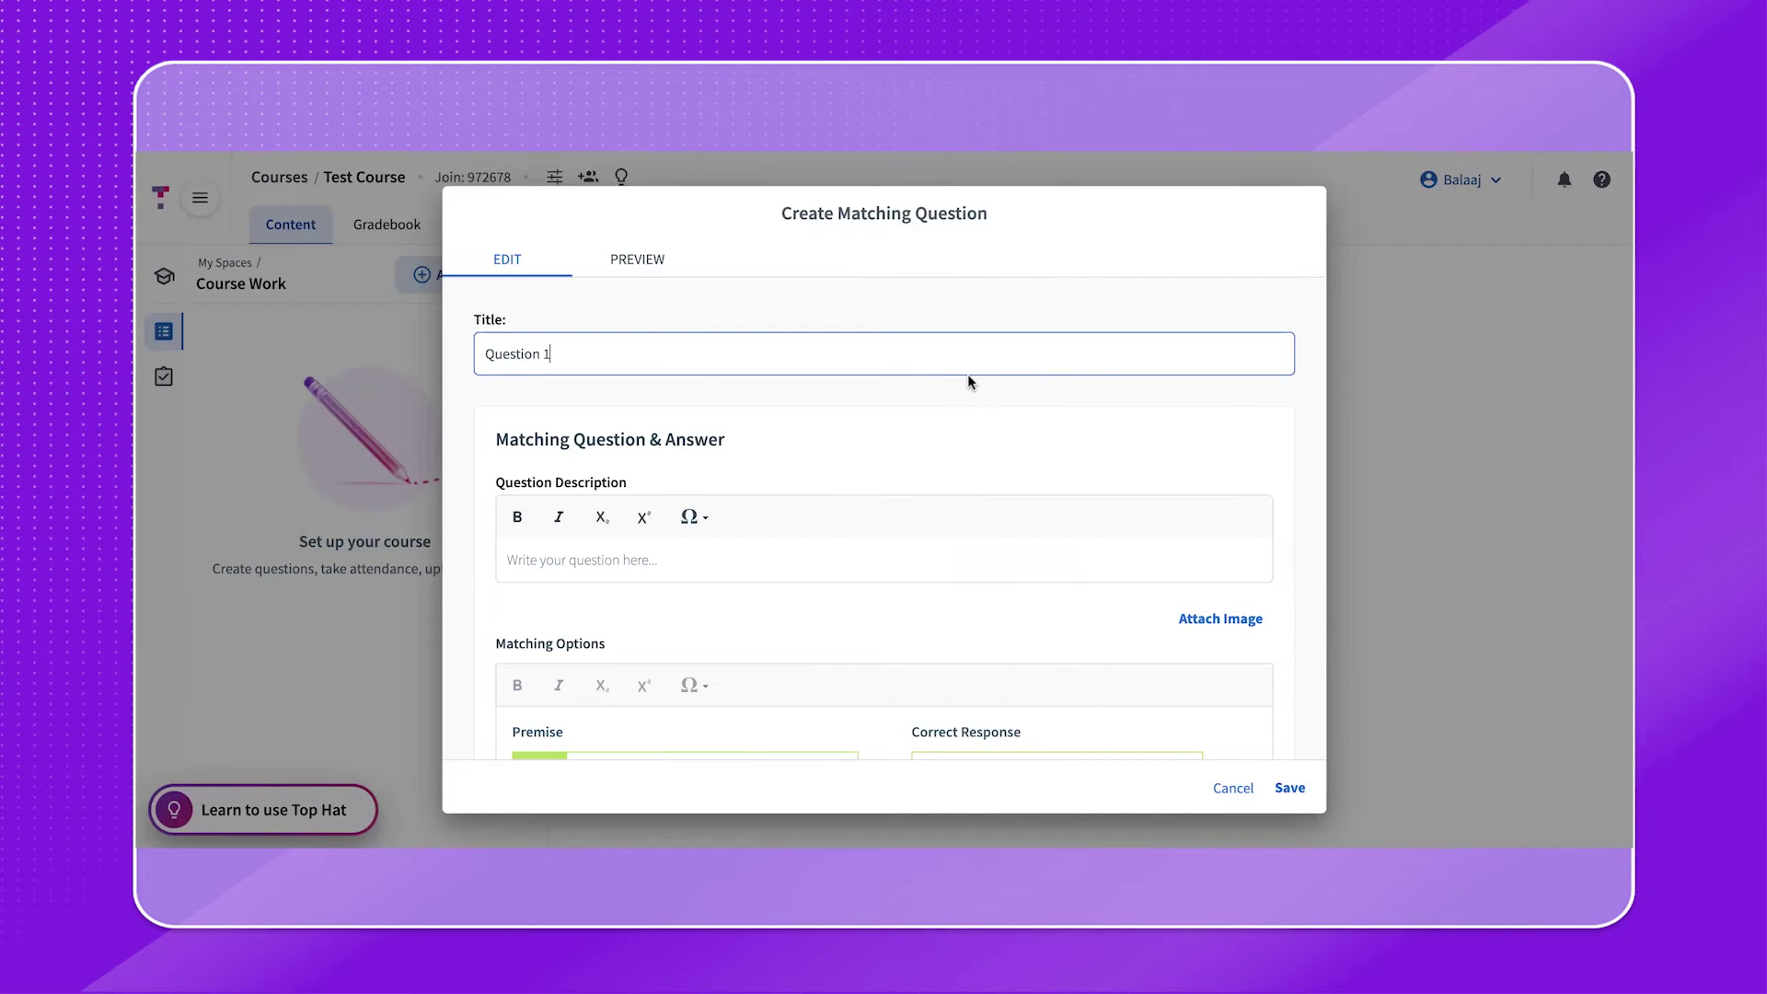
click(916, 563)
text(match the country to its capital city.)
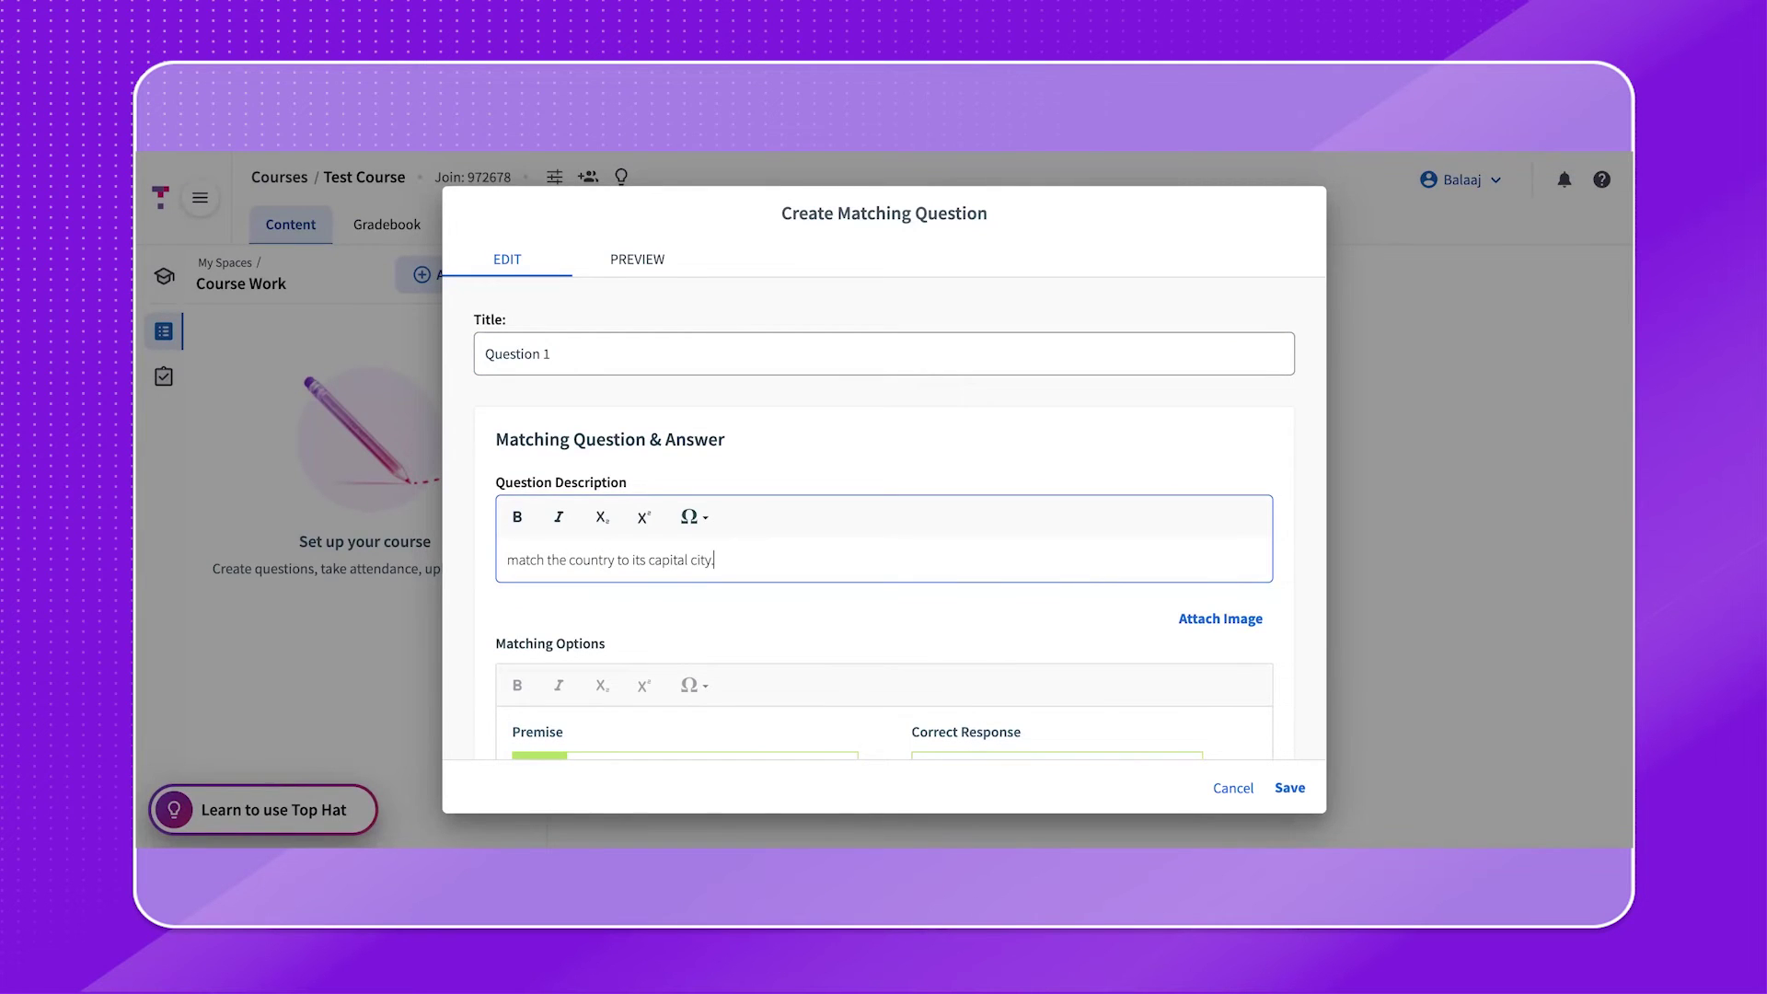
- Enter pairs Canada–Ottawa, USA–Washington DC and Mexico–Mexico City
scroll(883, 515, down, 4)
click(711, 440)
text(Canada)
key(Tab)
text(O)
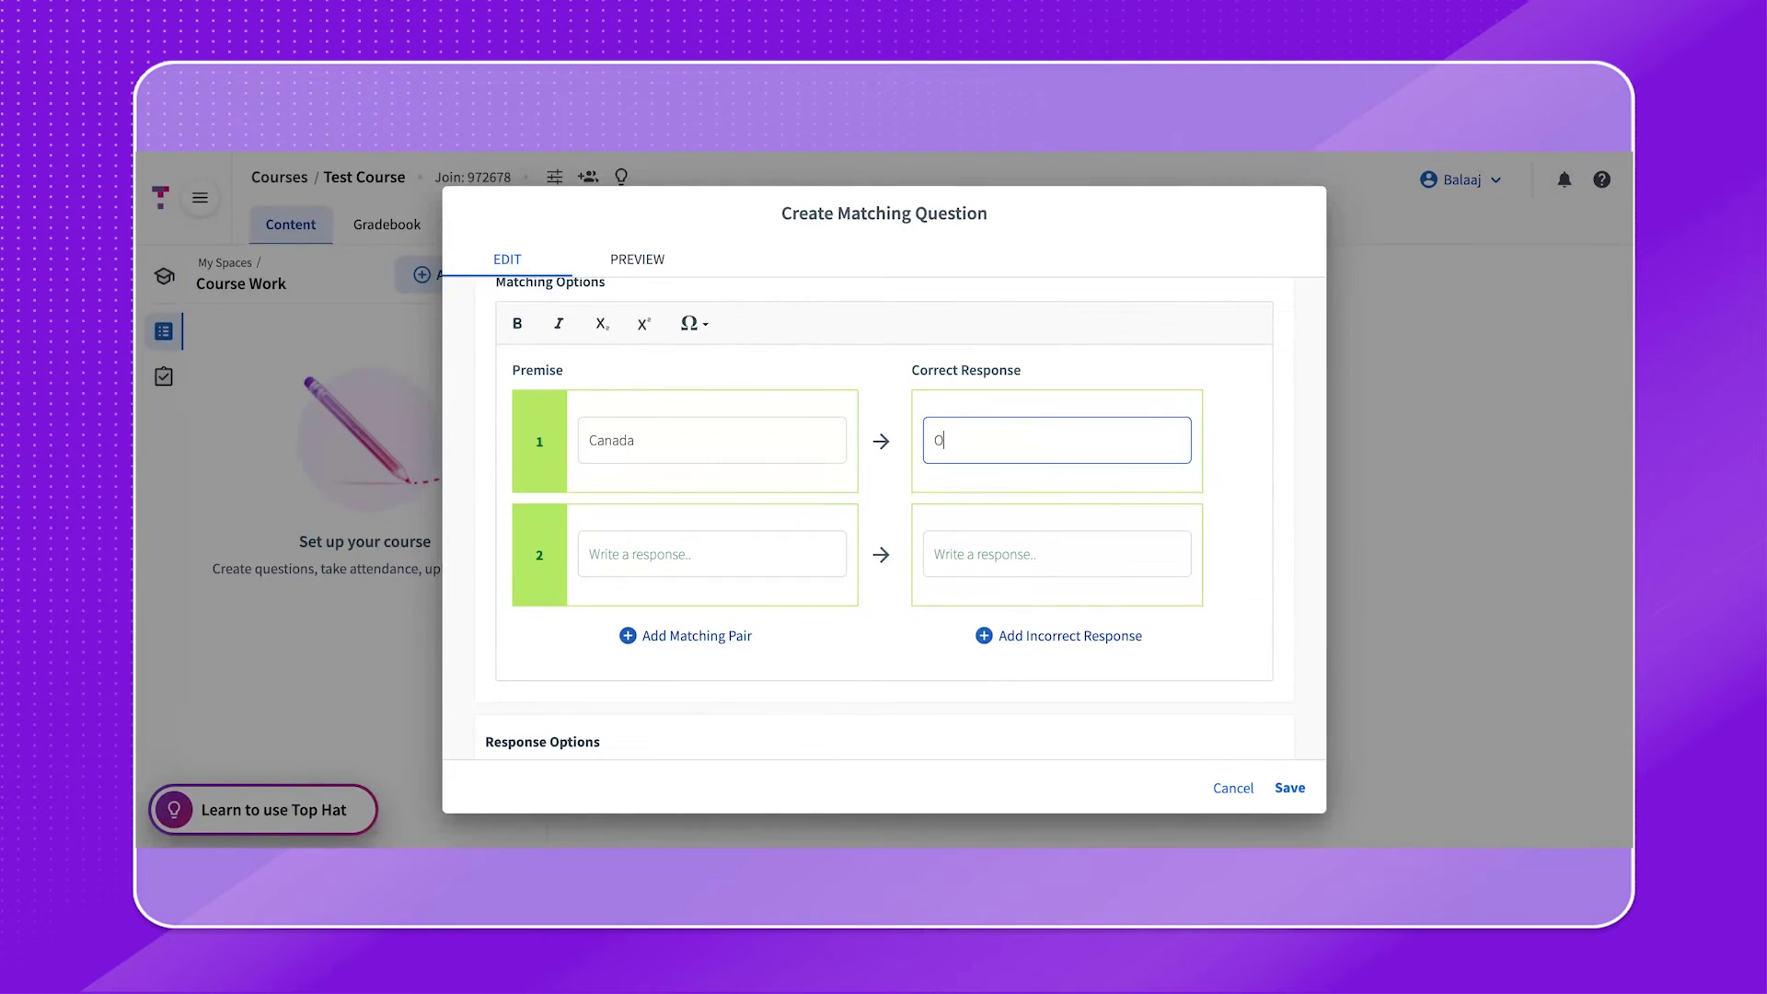
key(Tab)
text(USA)
key(Tab)
text(Wa)
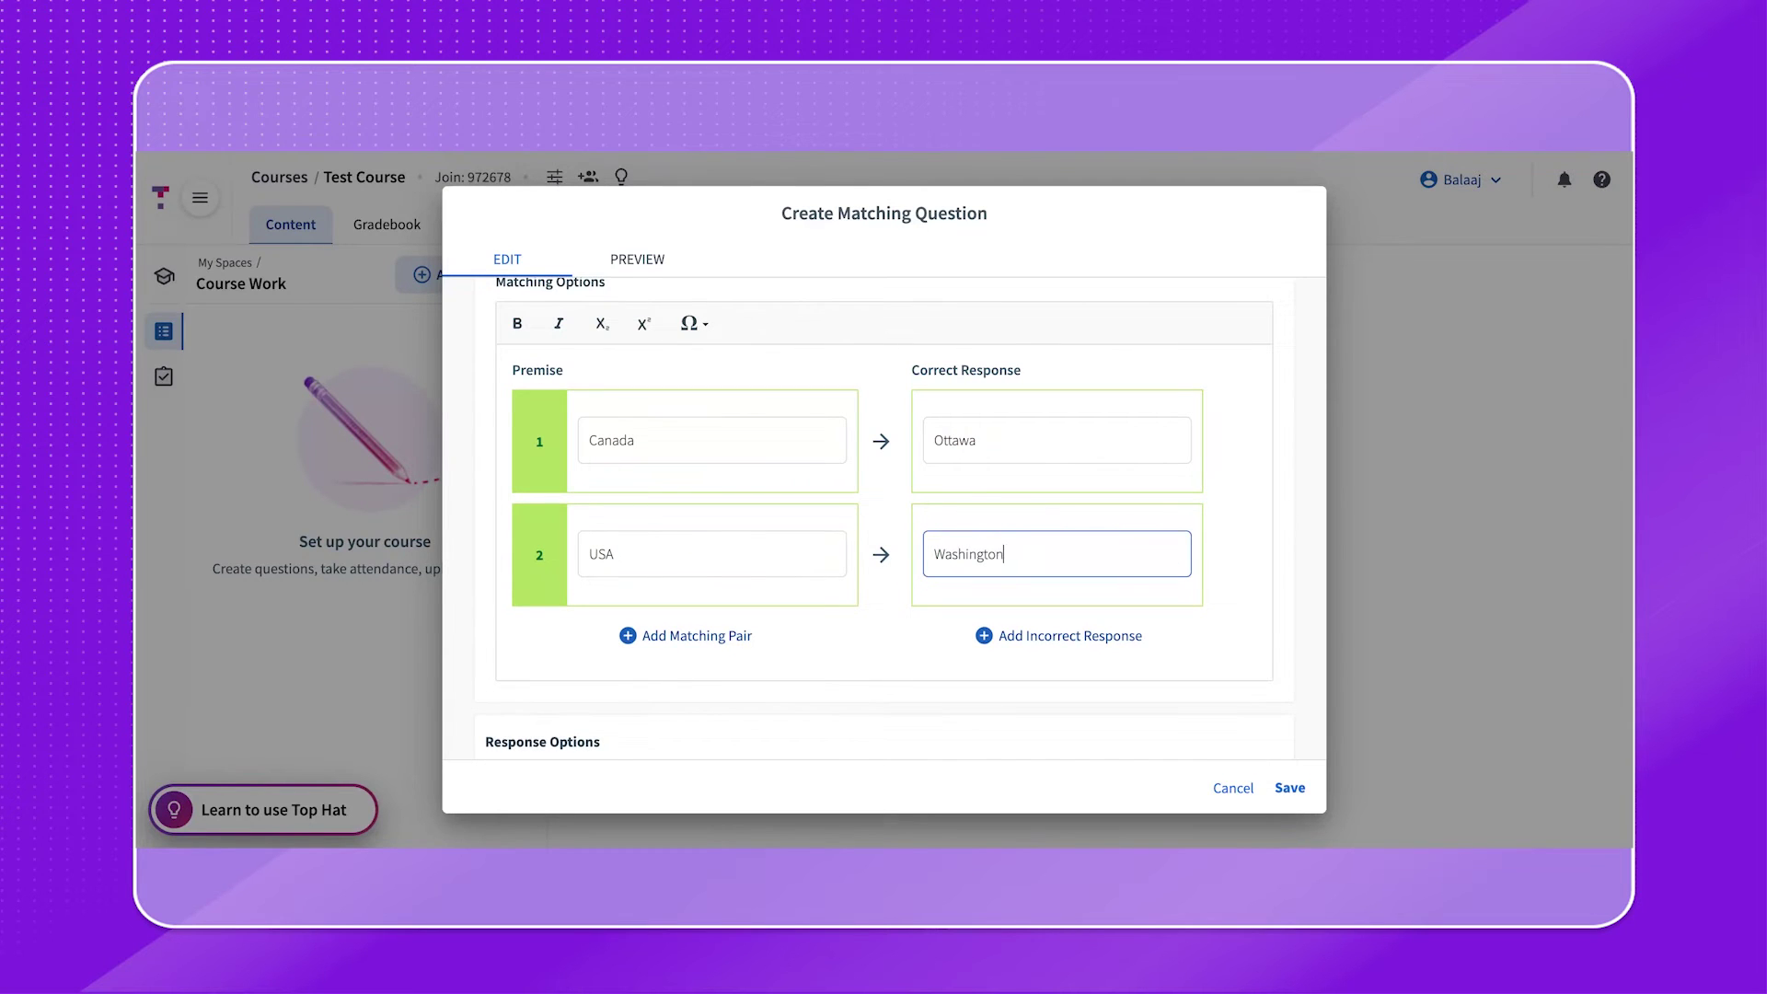
text(shington DC)
click(644, 635)
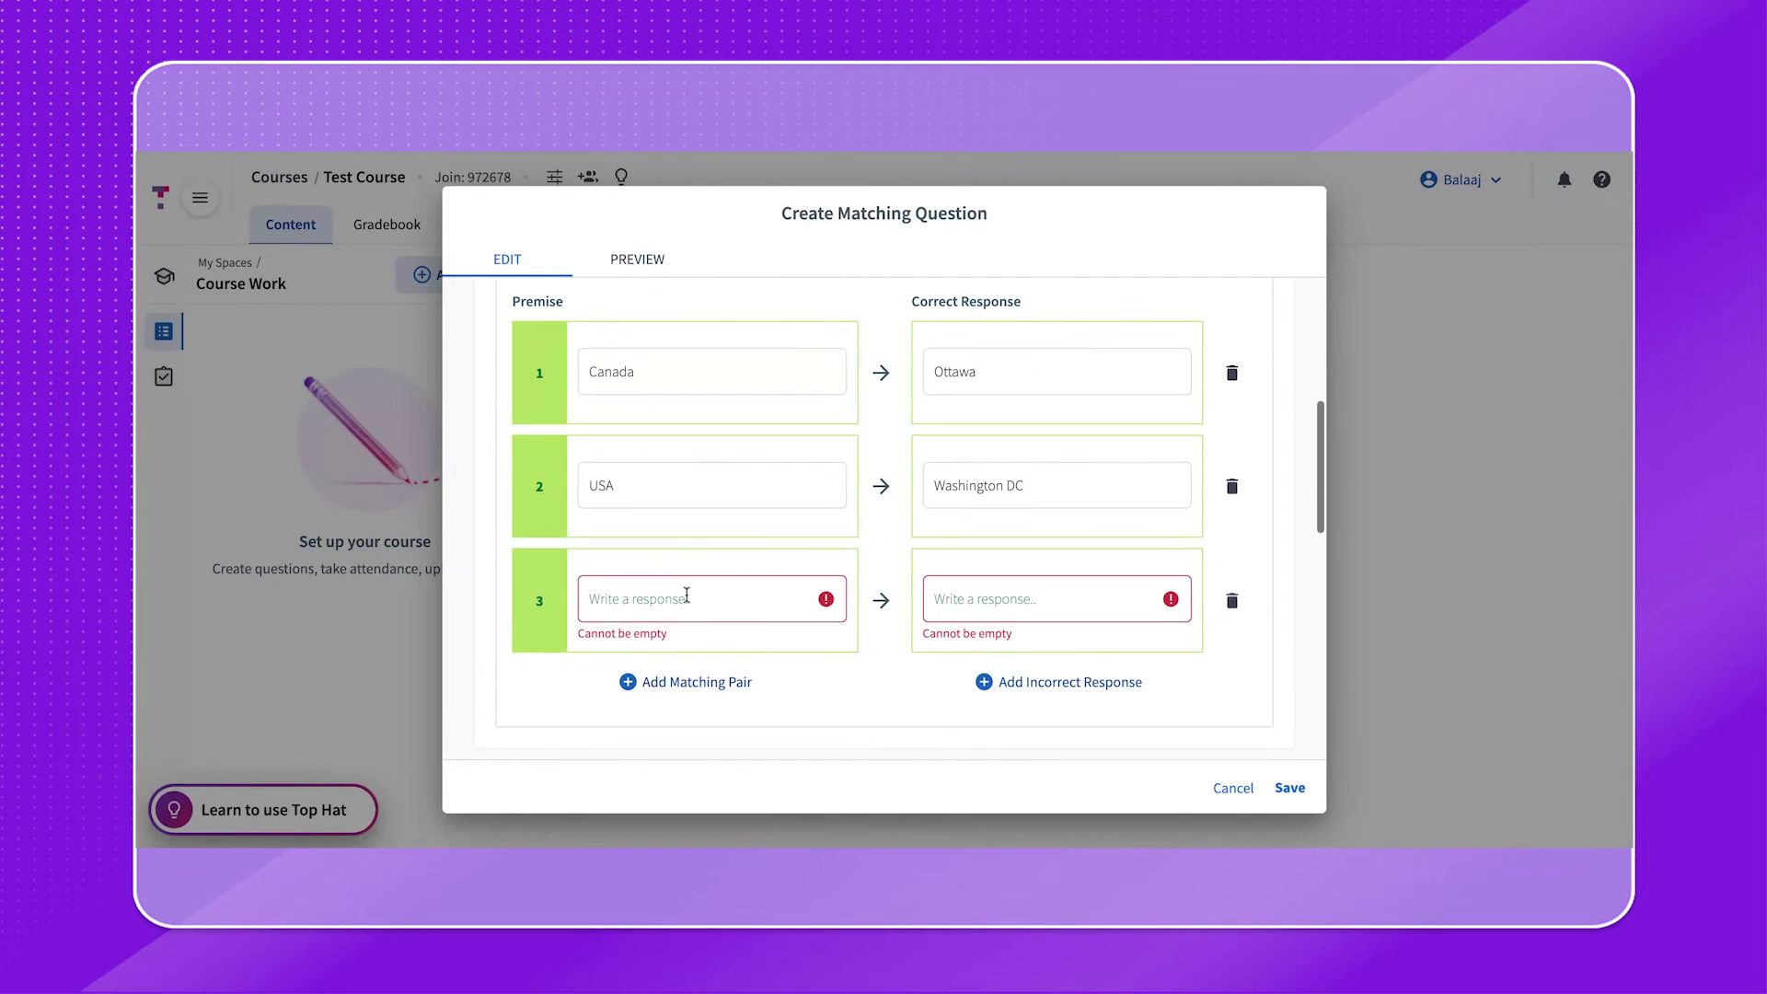
click(686, 598)
text(Mexico)
key(Tab)
text(Mexico)
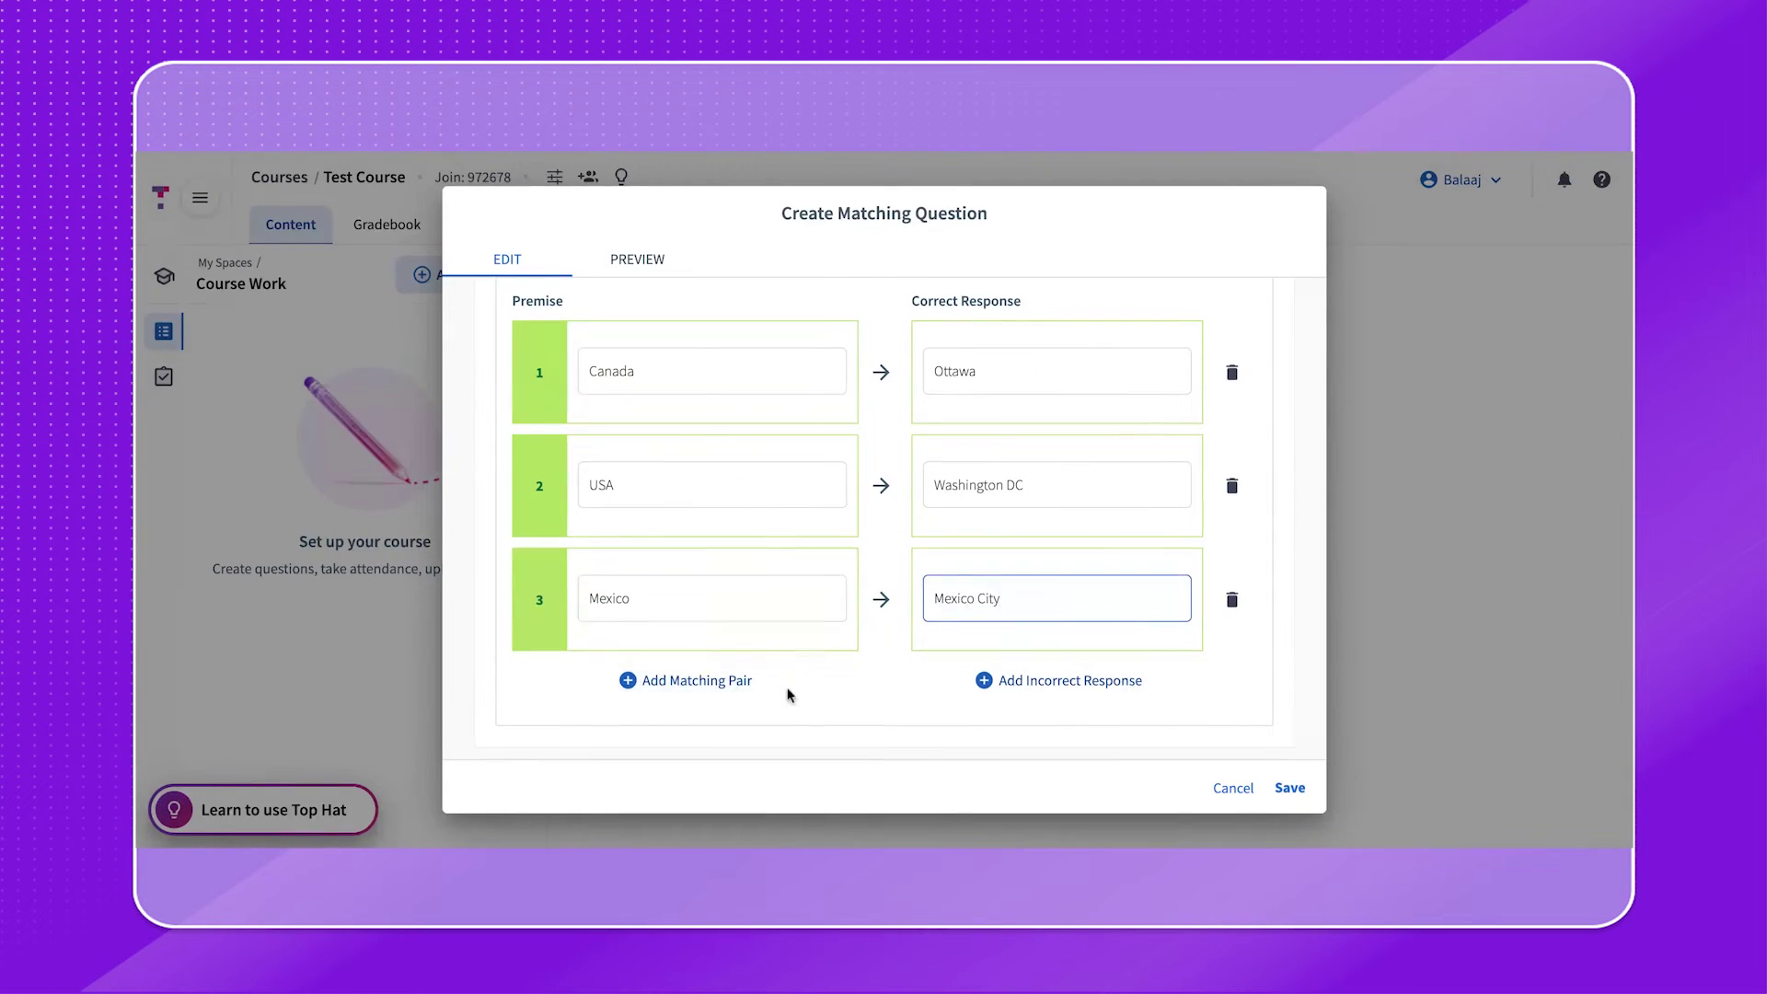
- Add decoy response Paris, set correctness and participation to 1, and save
click(1040, 681)
click(1049, 622)
text(Paris)
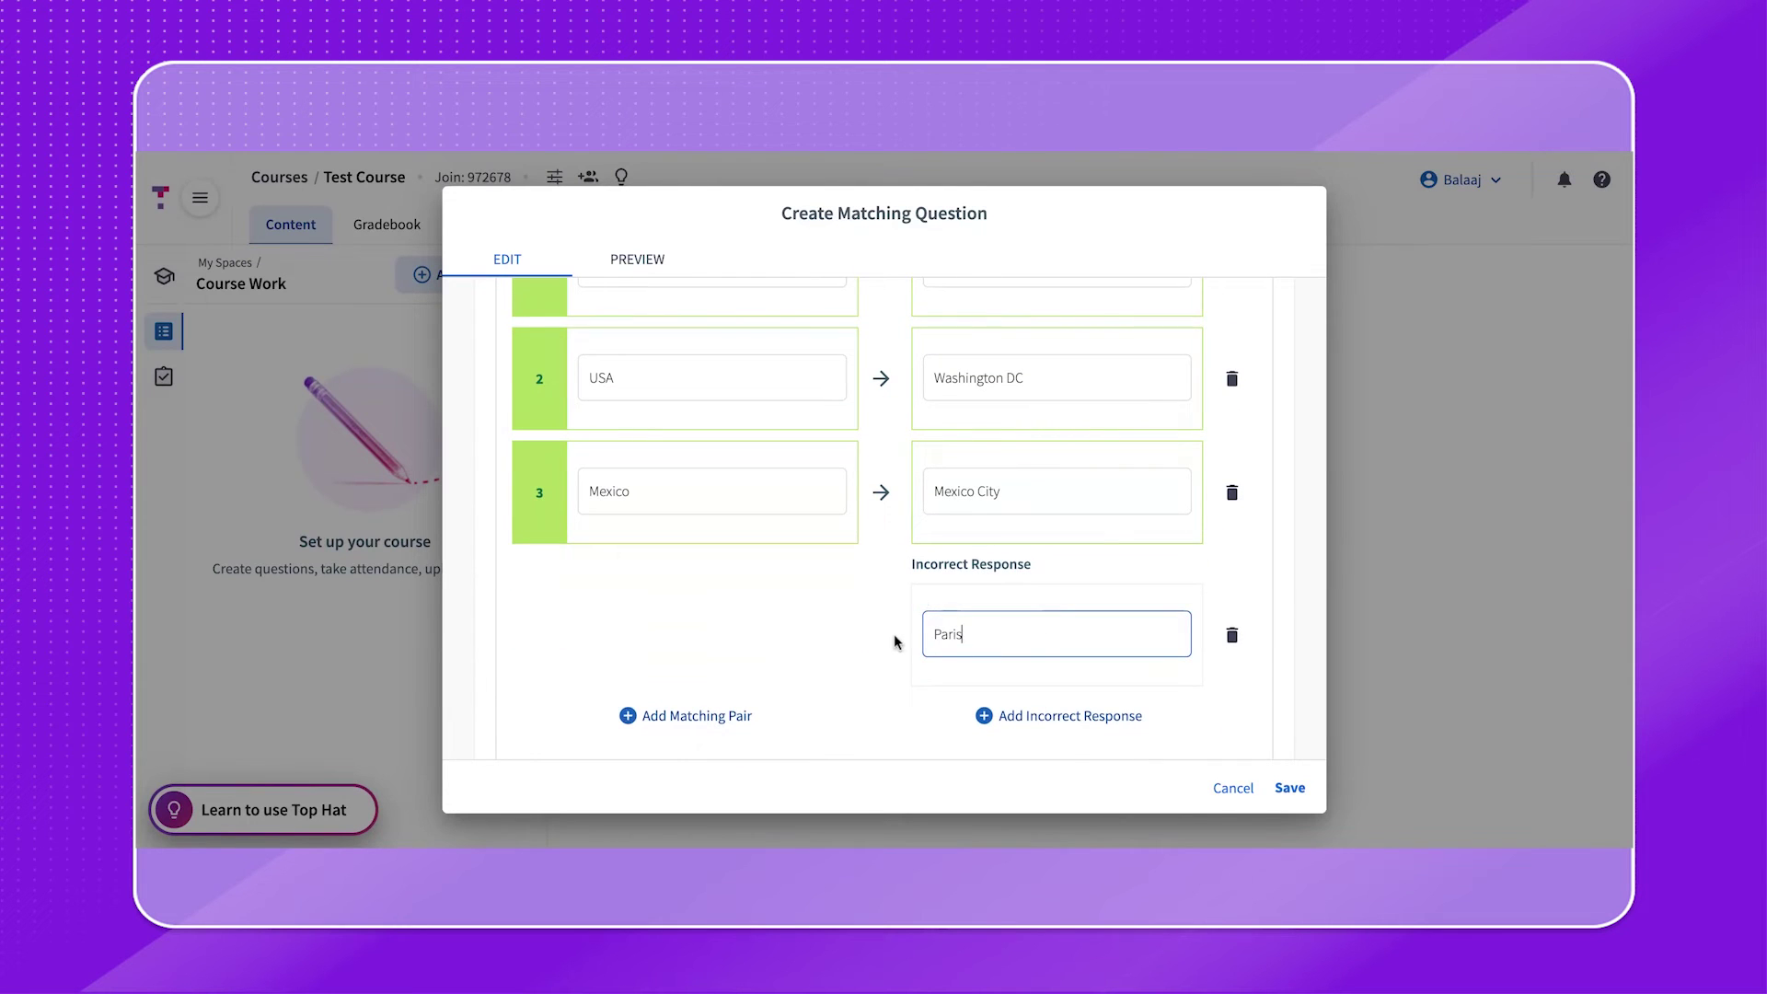
scroll(885, 631, down, 6)
click(762, 591)
text(1)
click(948, 598)
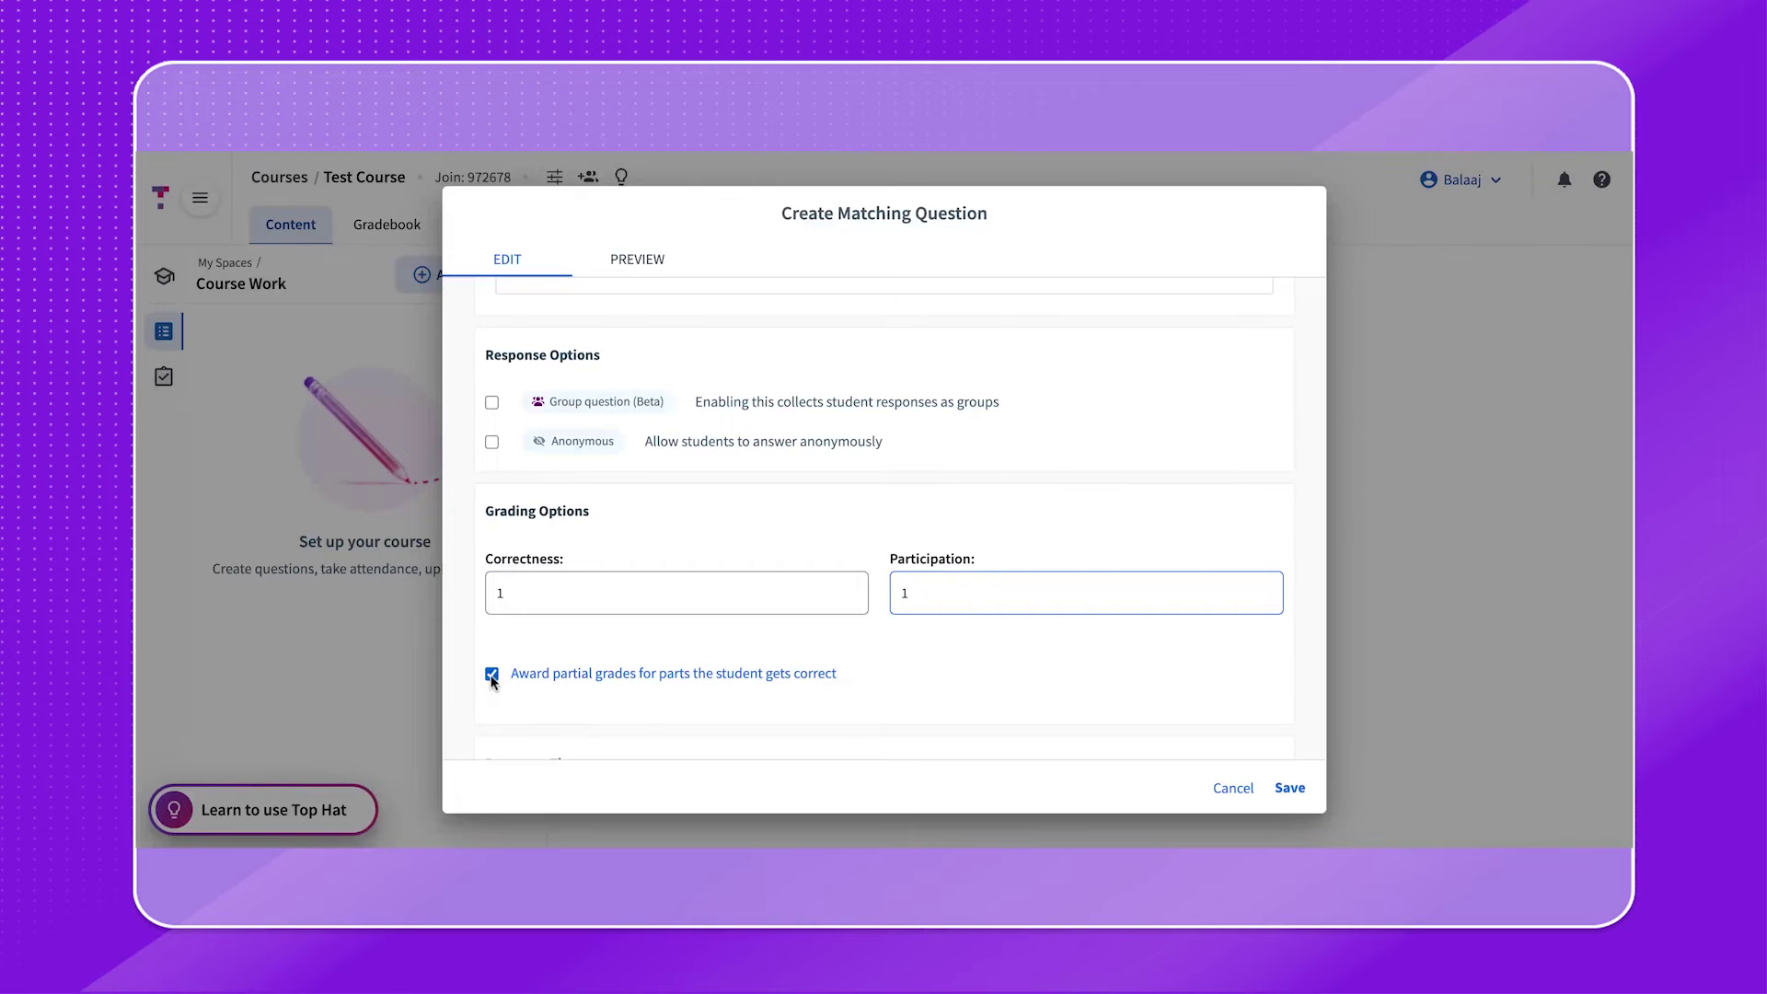
click(1289, 788)
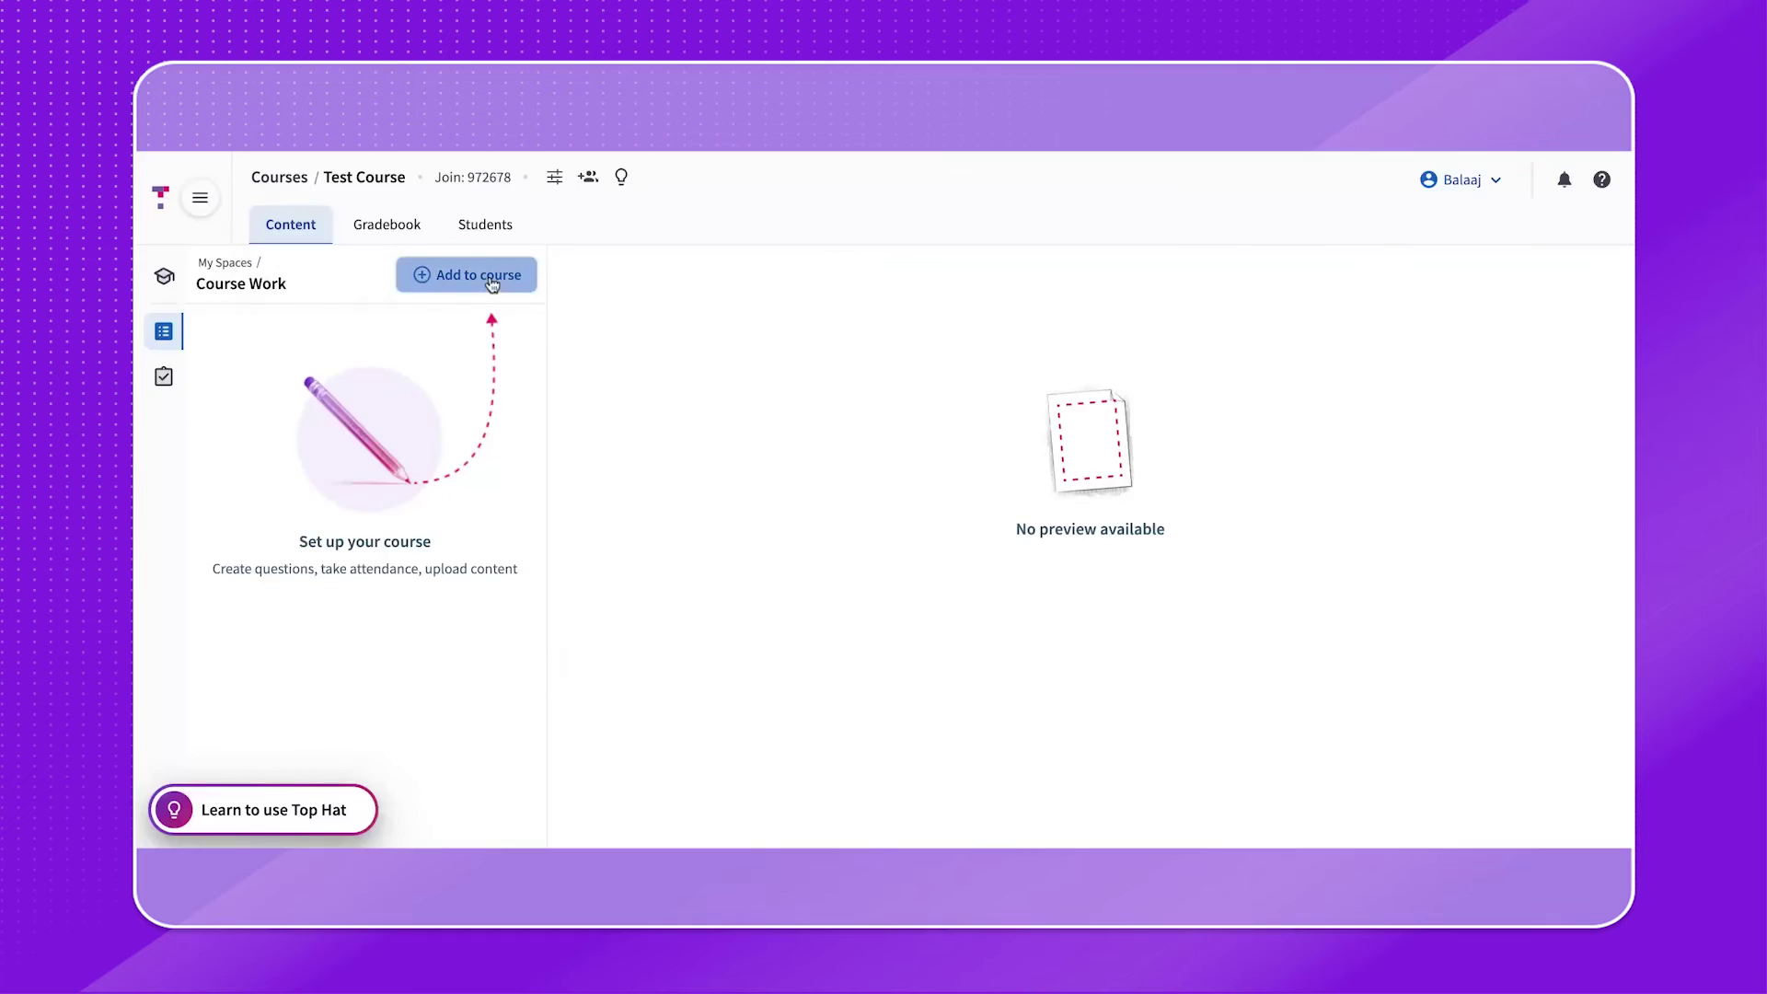
- Add a new Sorting question, entering its title and pasting in the description text
click(481, 272)
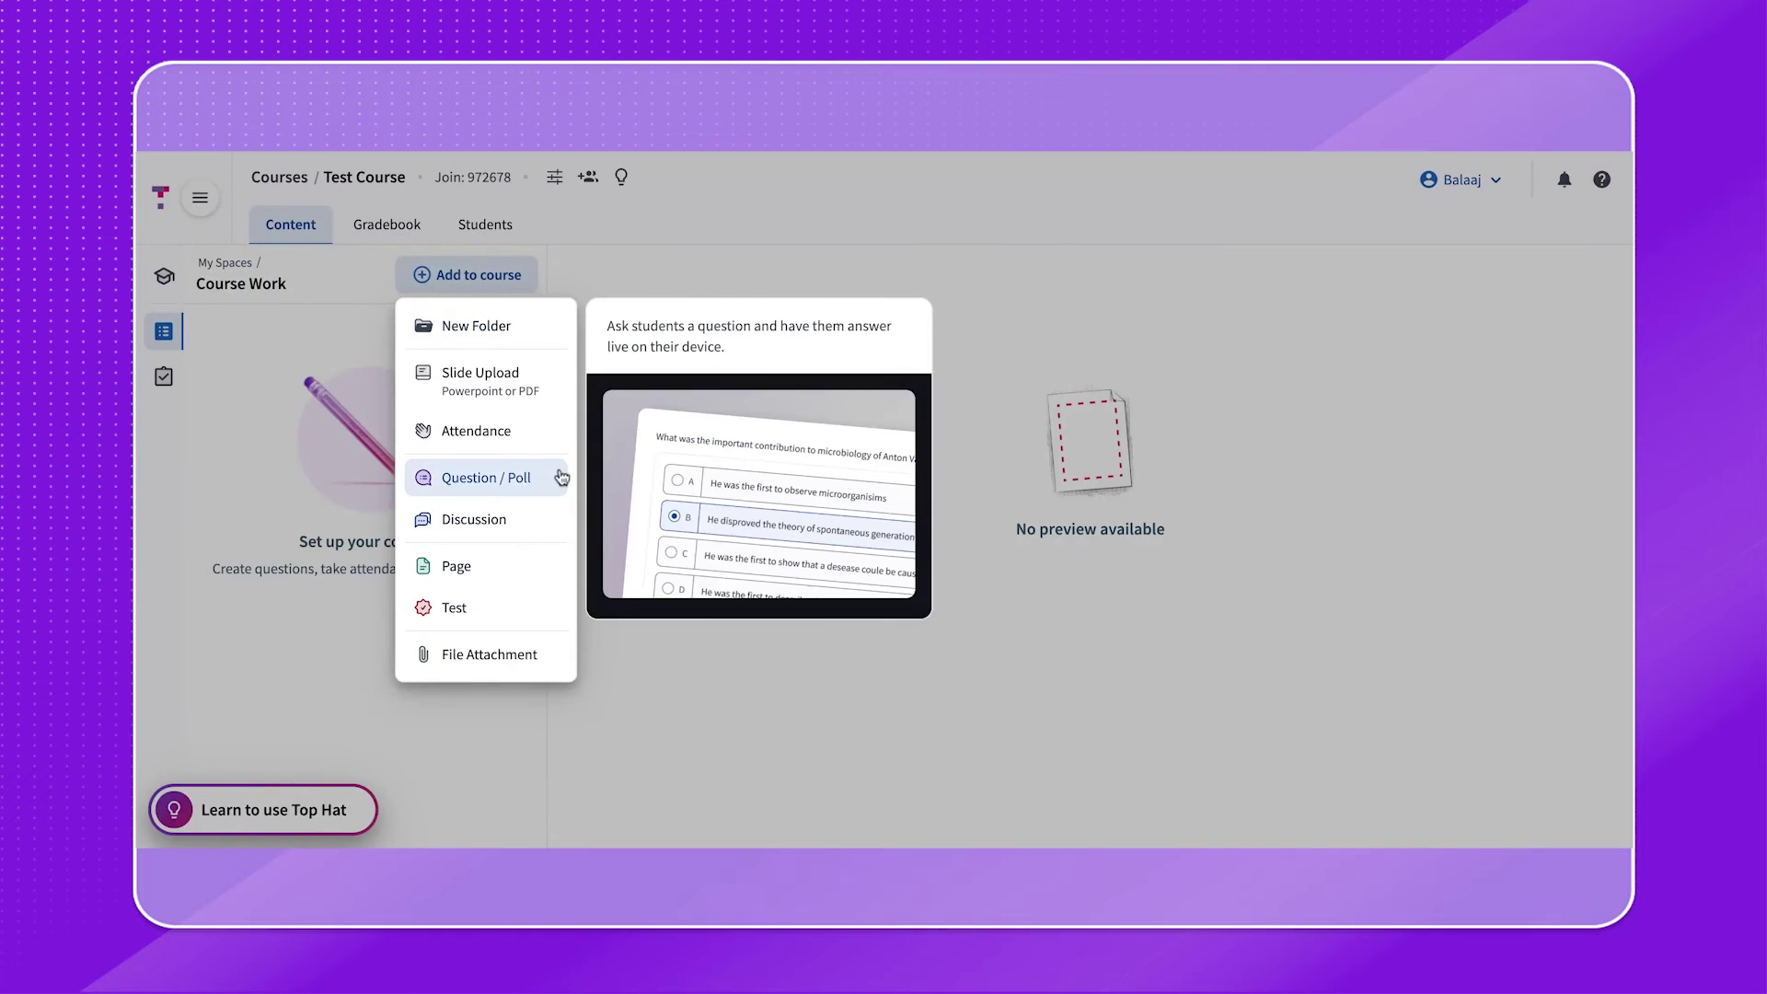
click(552, 475)
scroll(801, 539, down, 5)
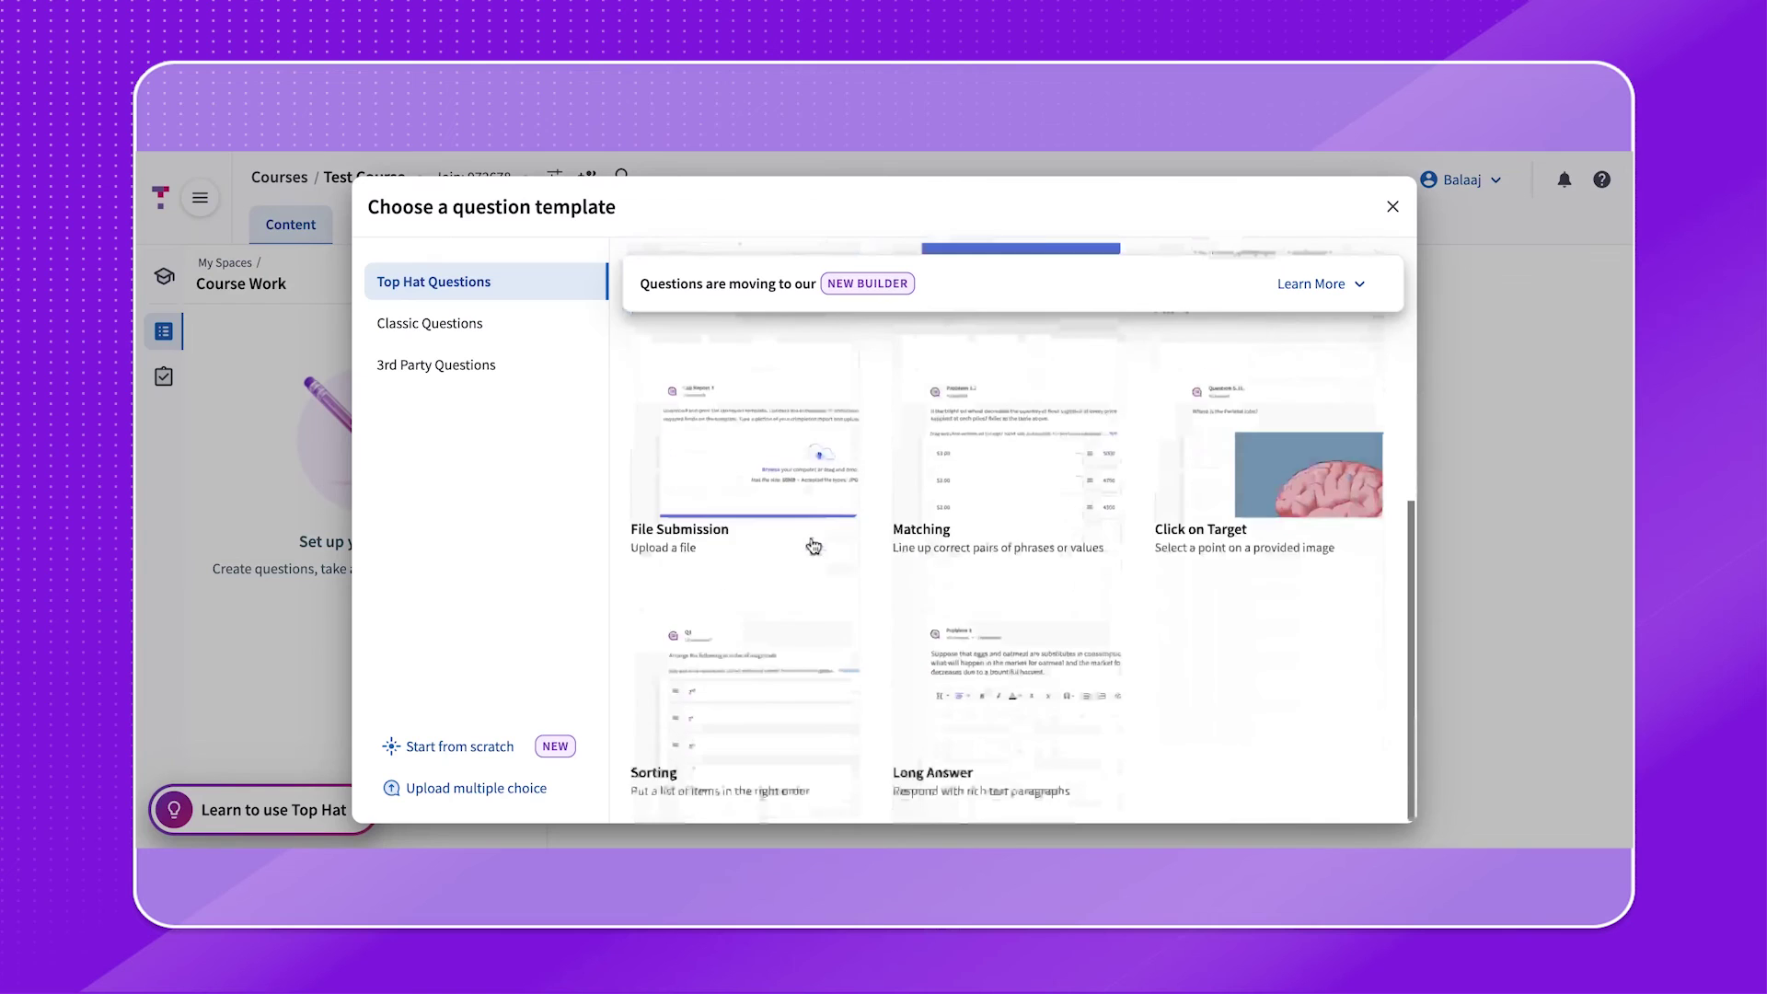
click(773, 726)
text(Question 1)
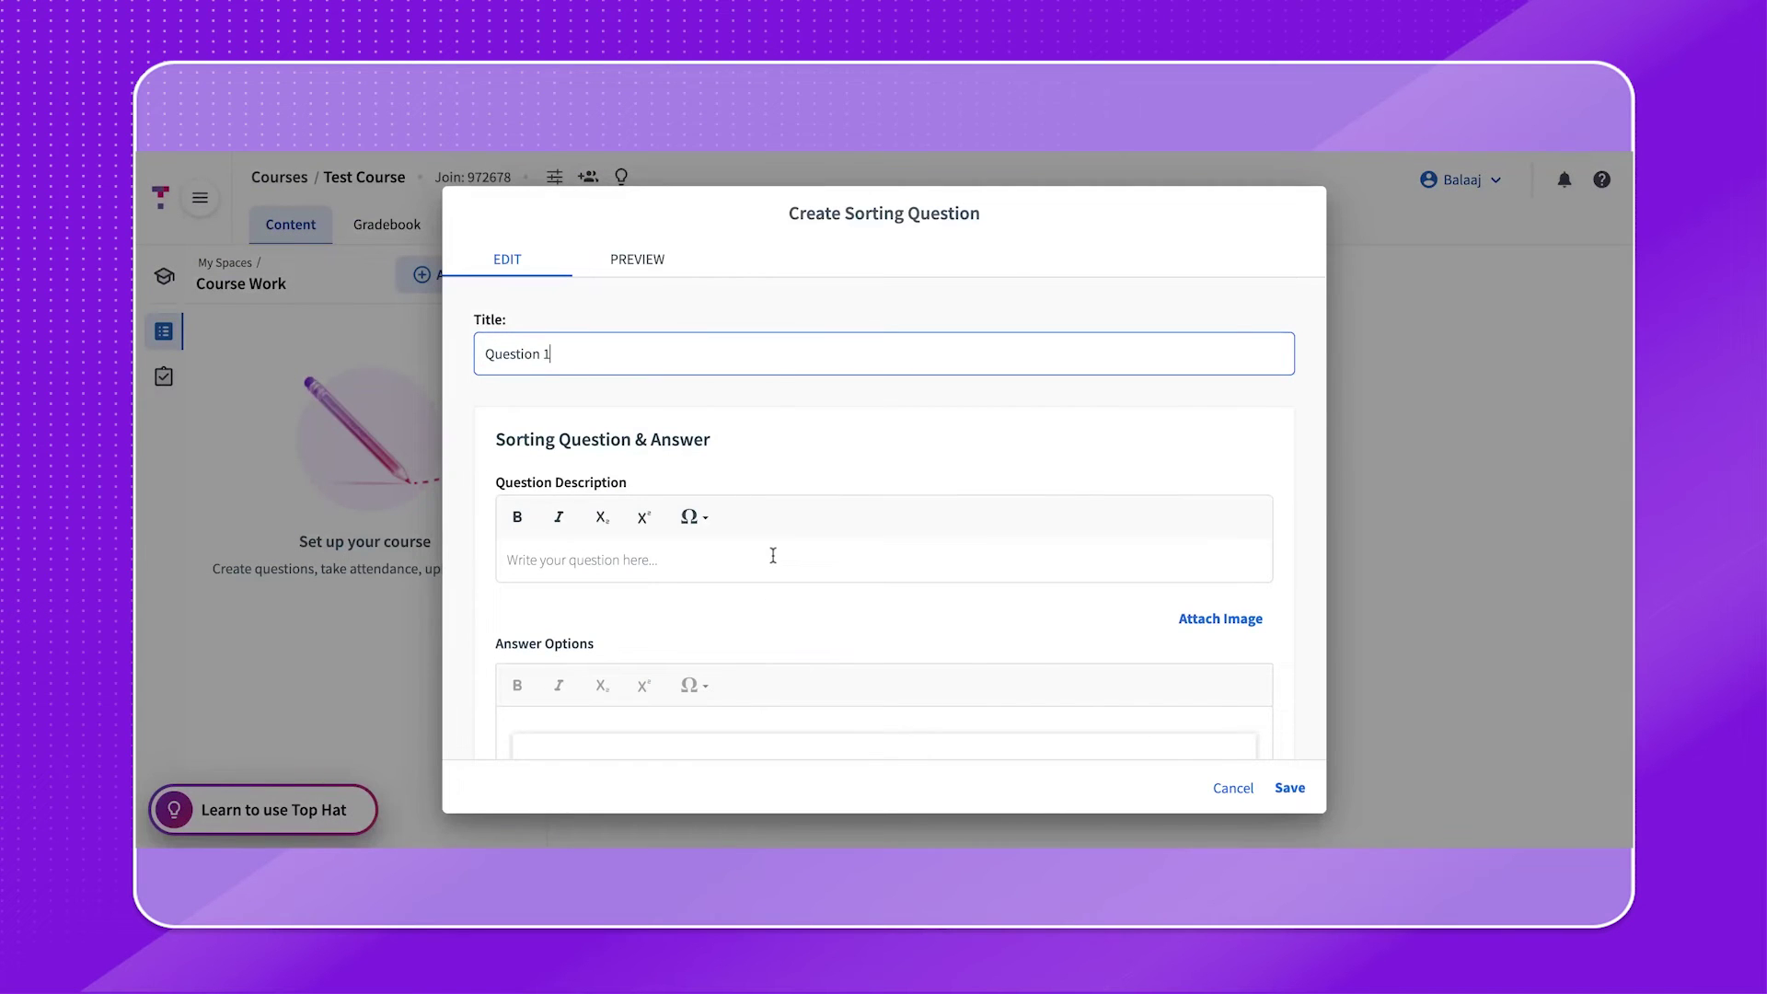
click(906, 565)
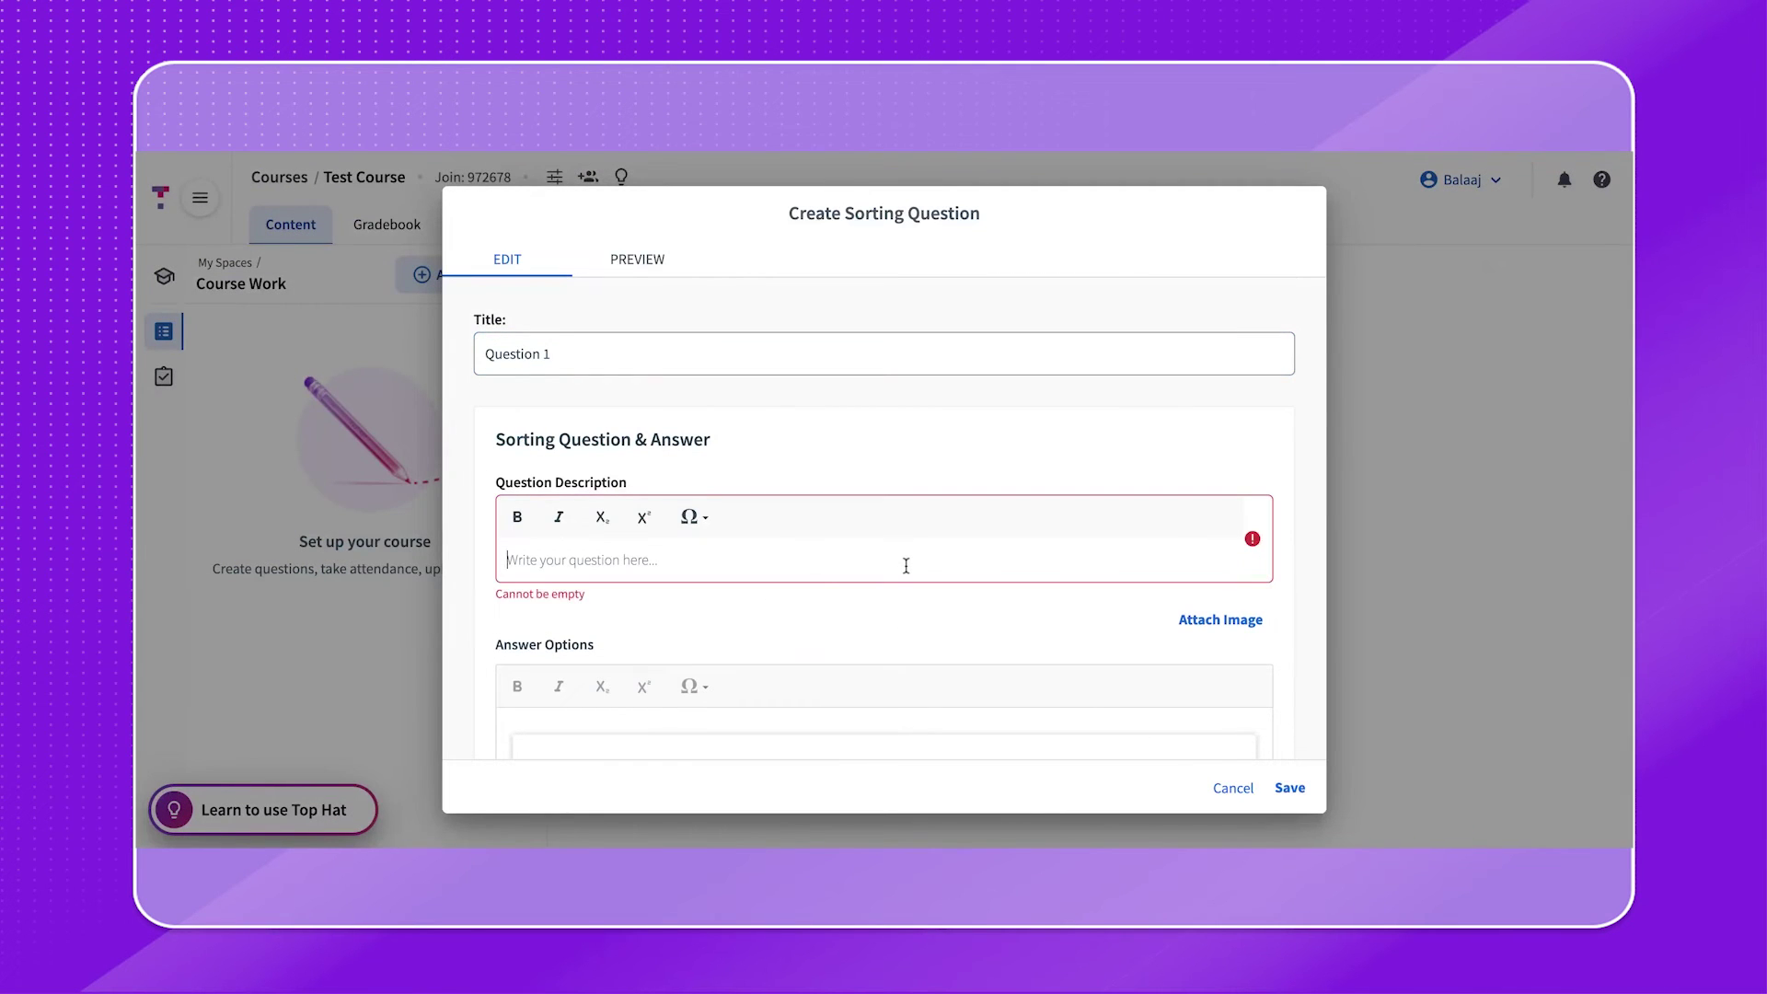
text(order the numbers from smallest to largest)
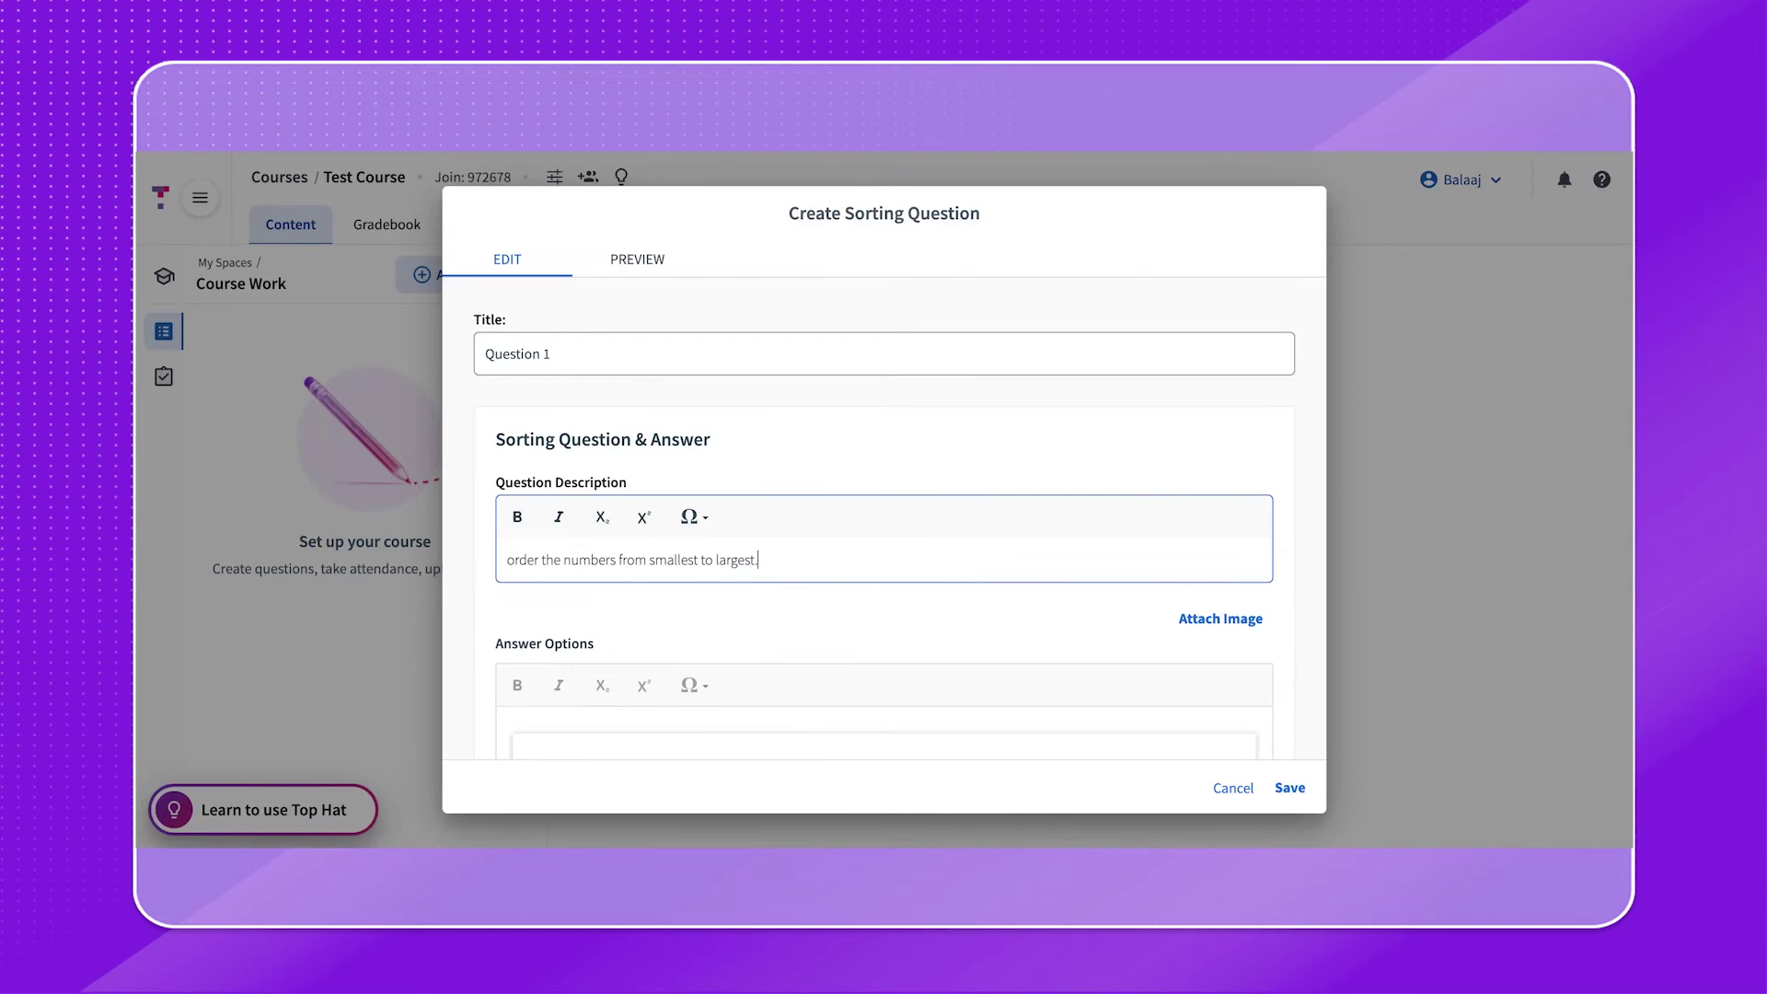
scroll(818, 515, down, 3)
- Enter sorting answers 1, 2, 3 and 4, removing an extra fifth answer '5'
click(818, 474)
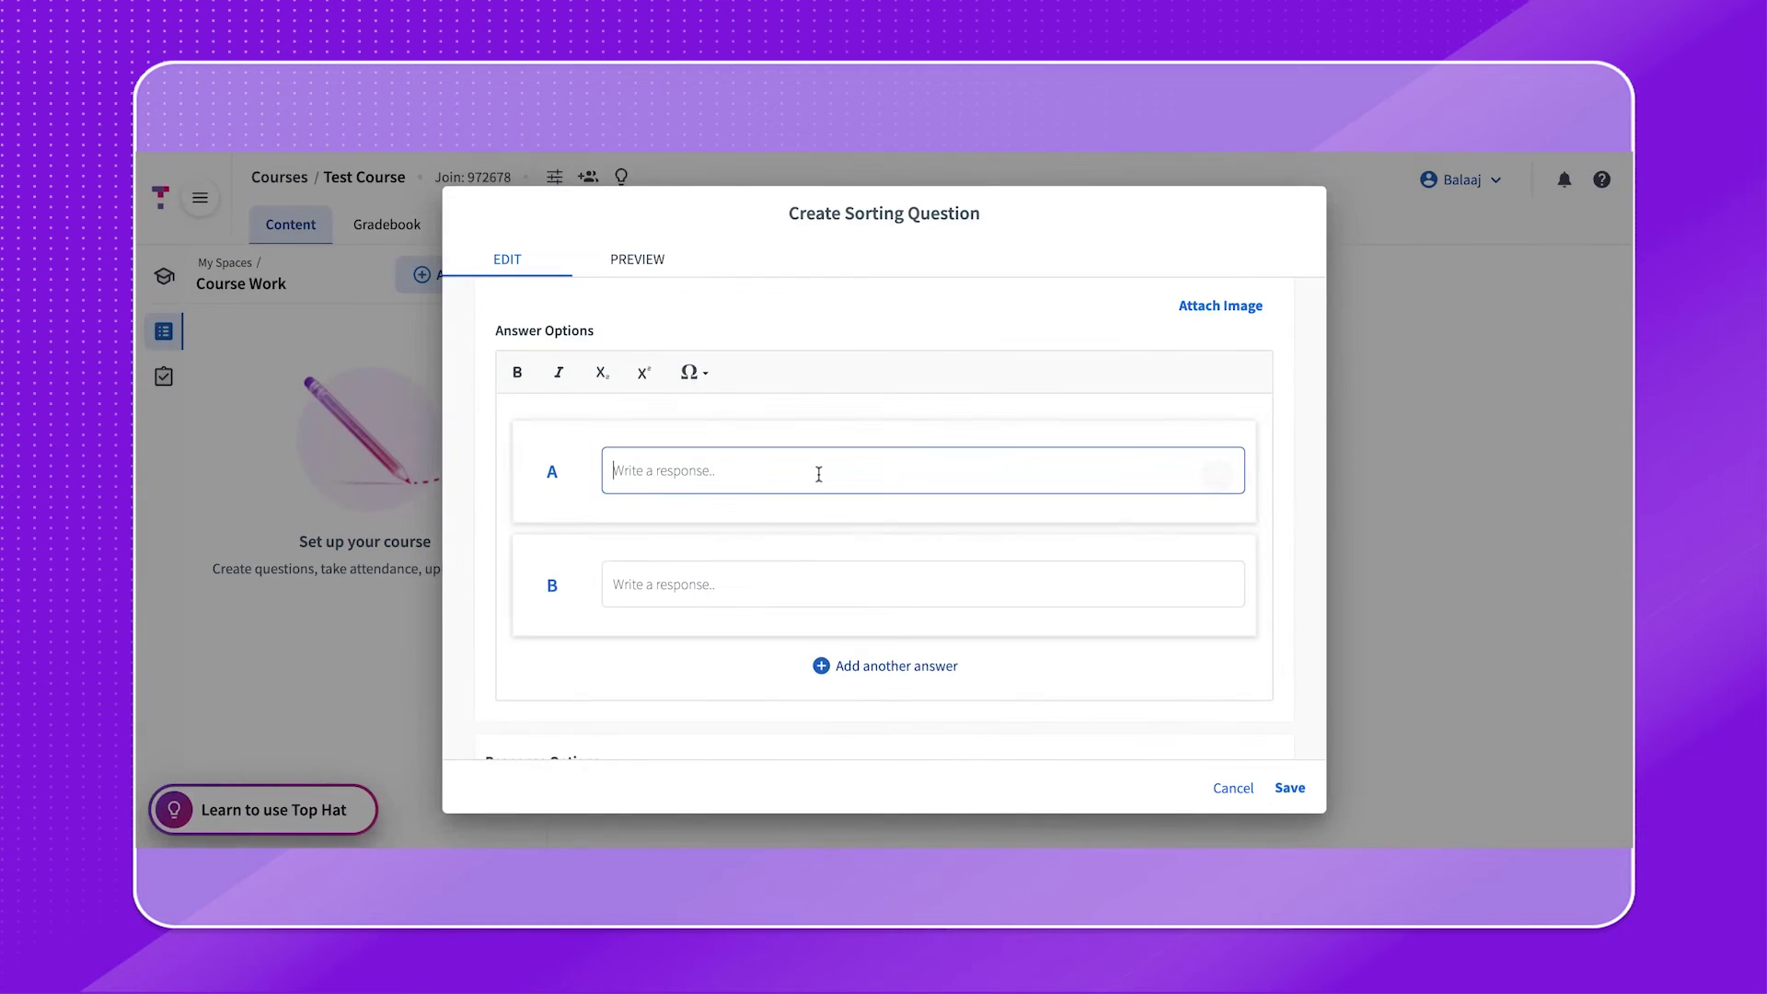
text(1)
click(789, 598)
text(2)
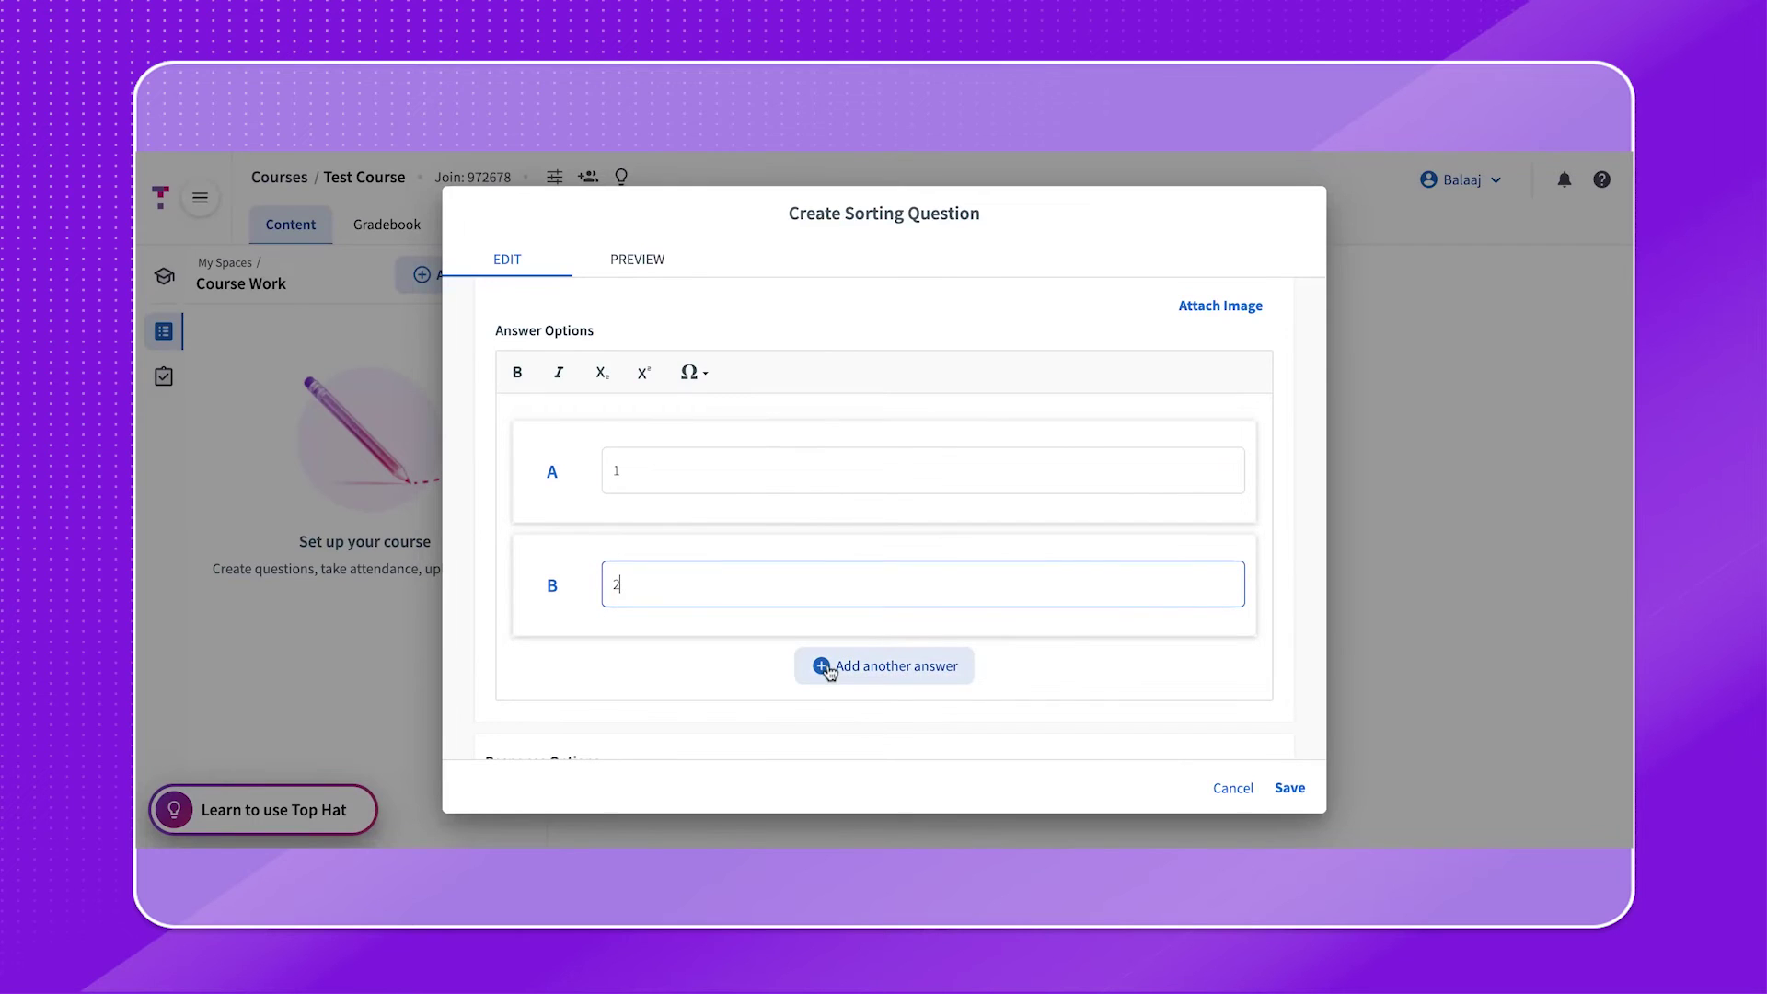
click(826, 668)
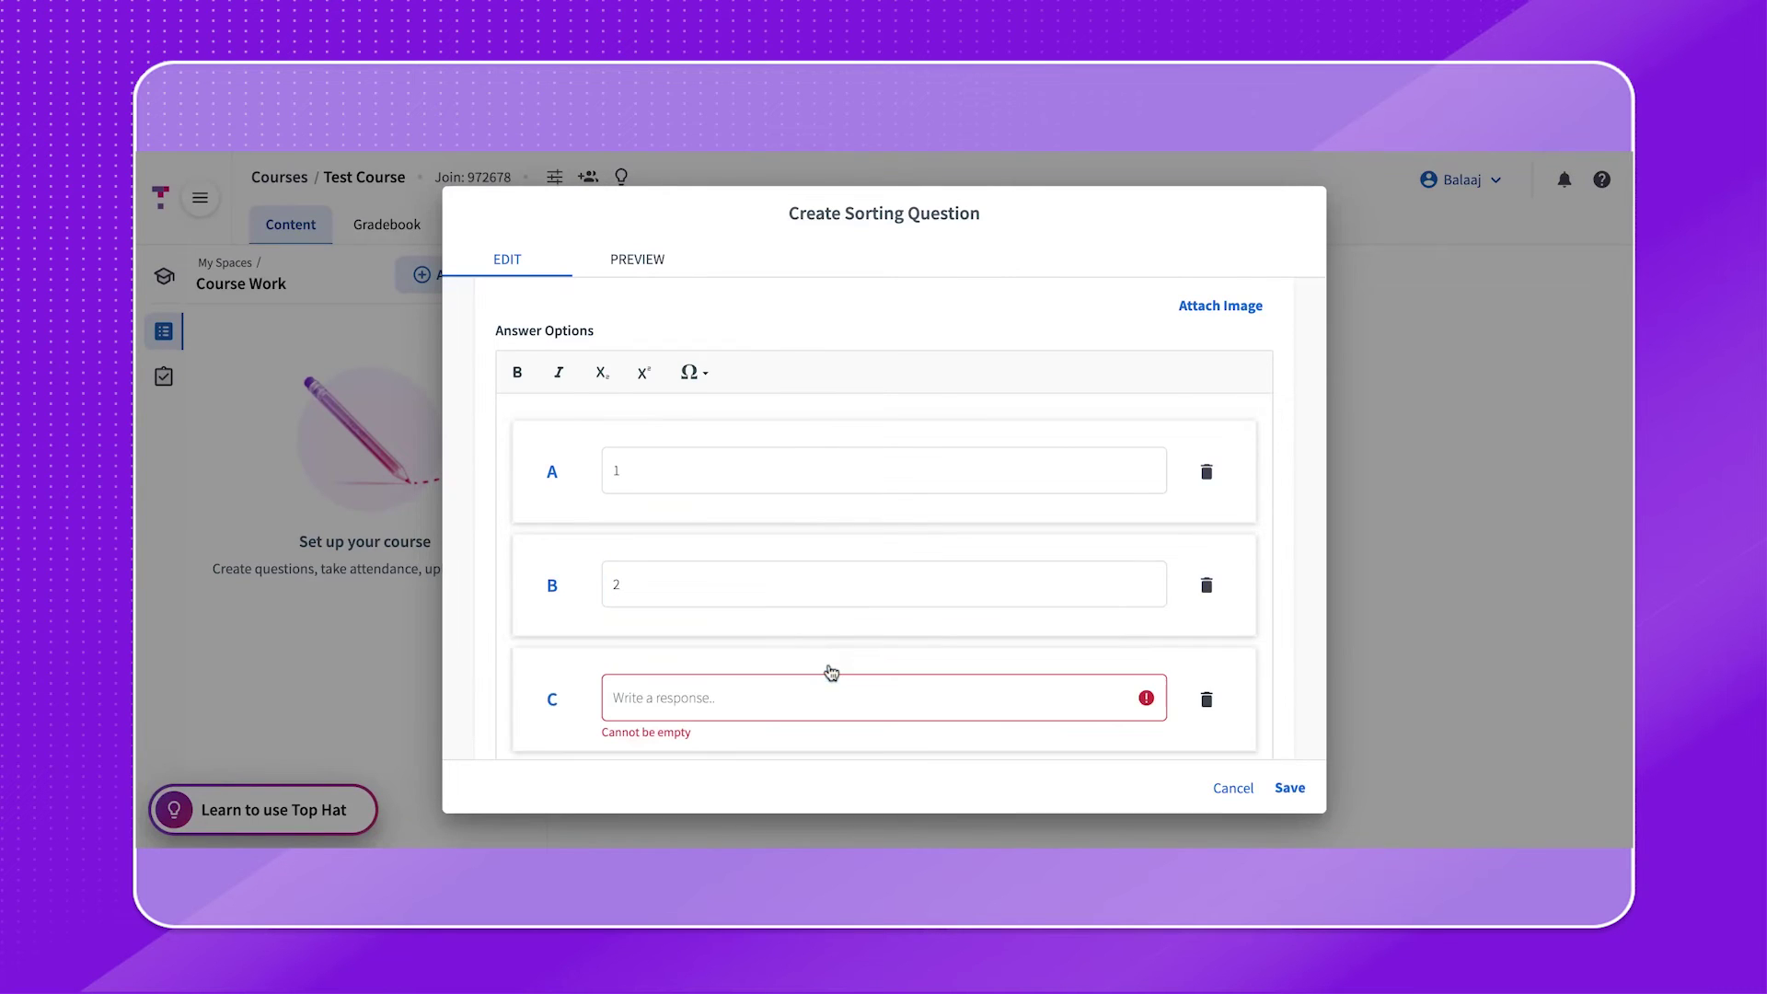
text(3)
scroll(845, 633, down, 2)
click(811, 611)
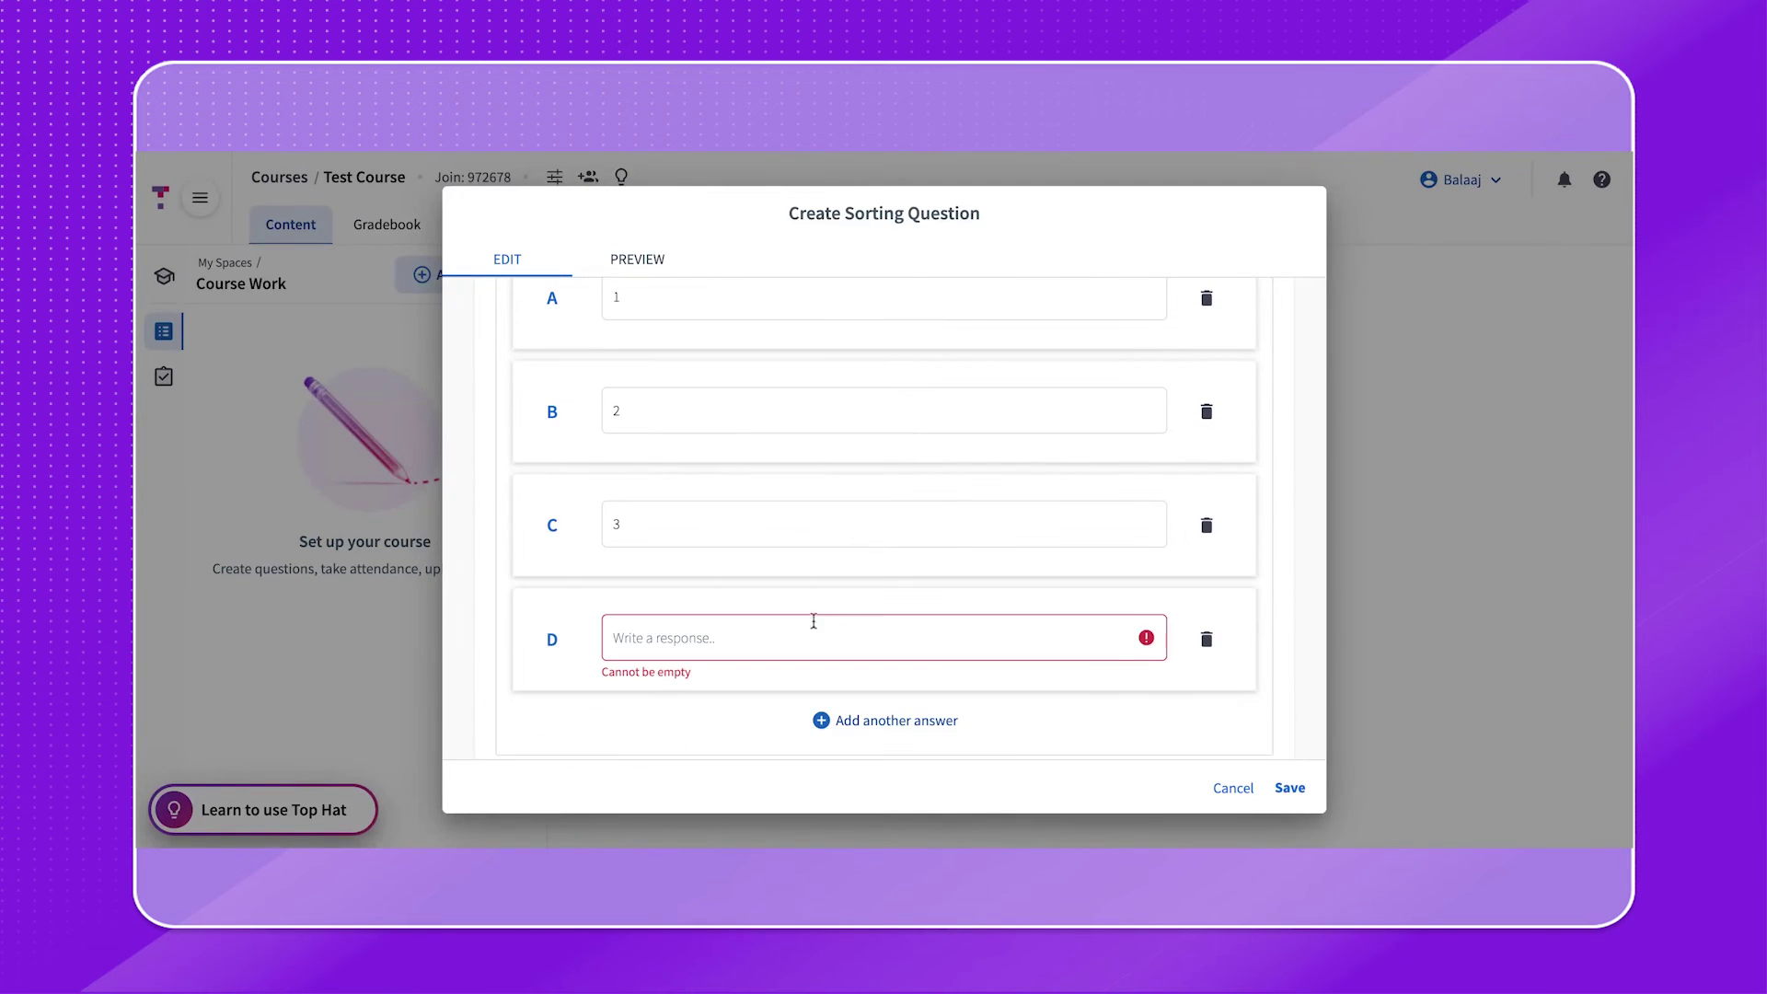
text(4)
click(839, 727)
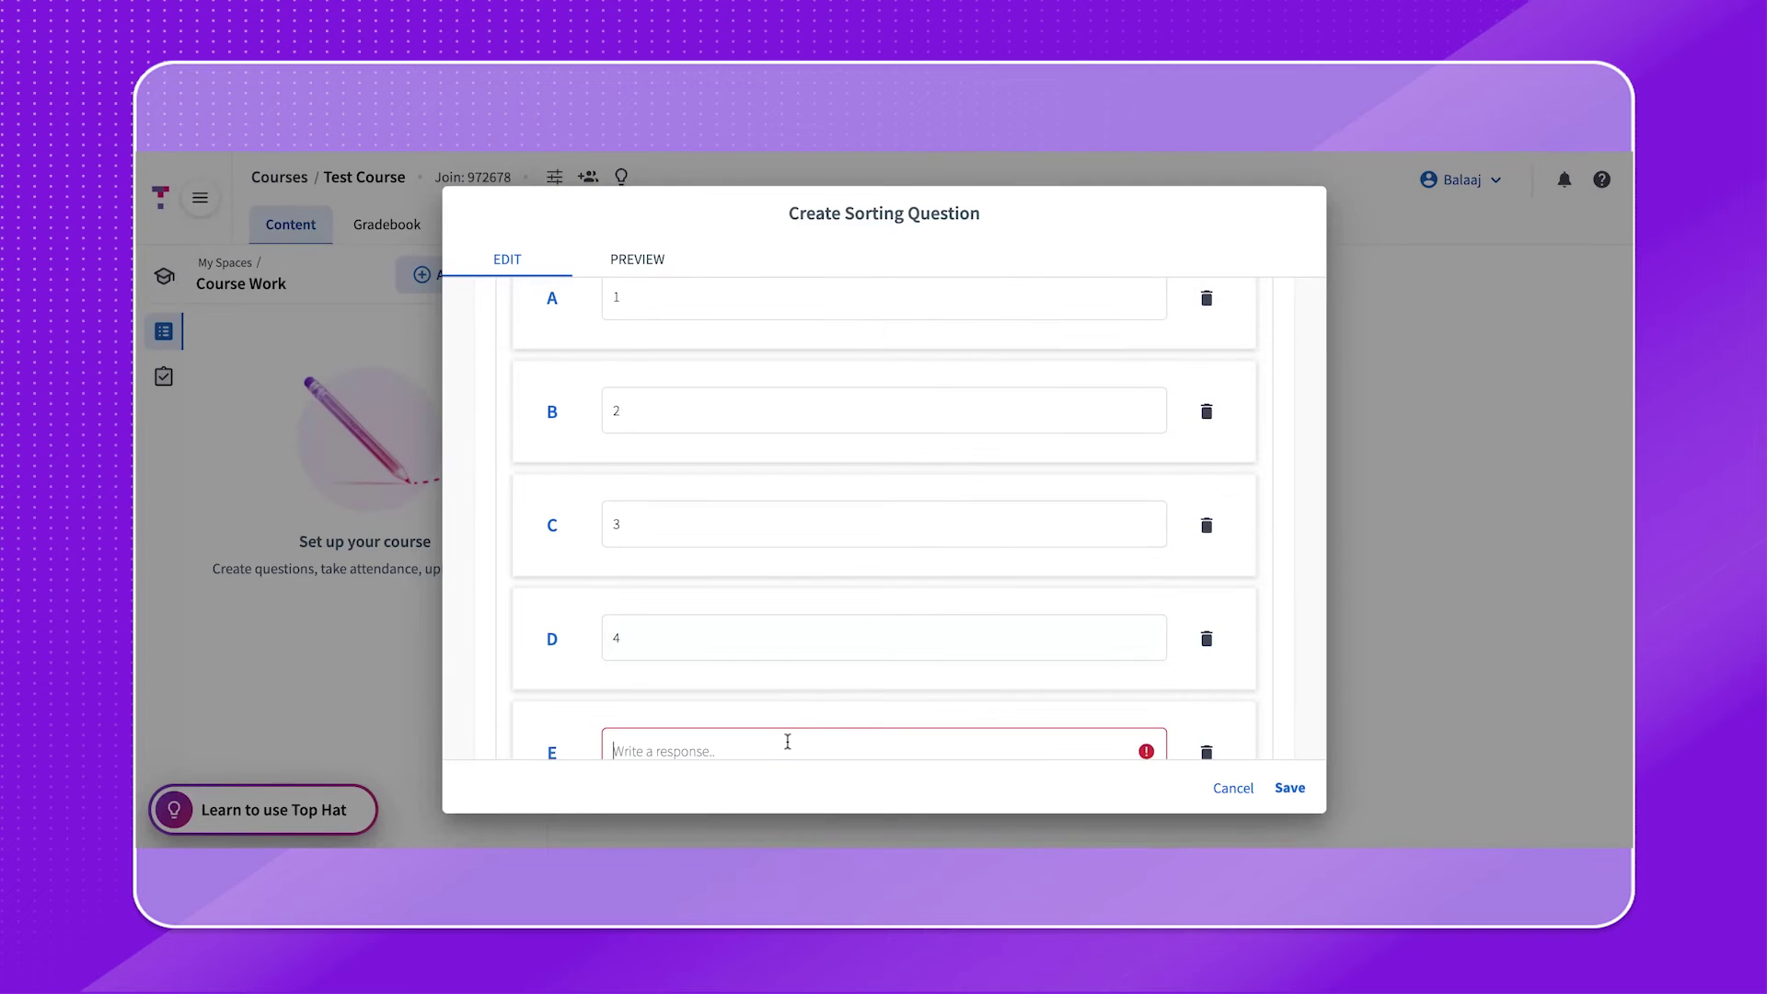
text(5)
scroll(860, 659, down, 2)
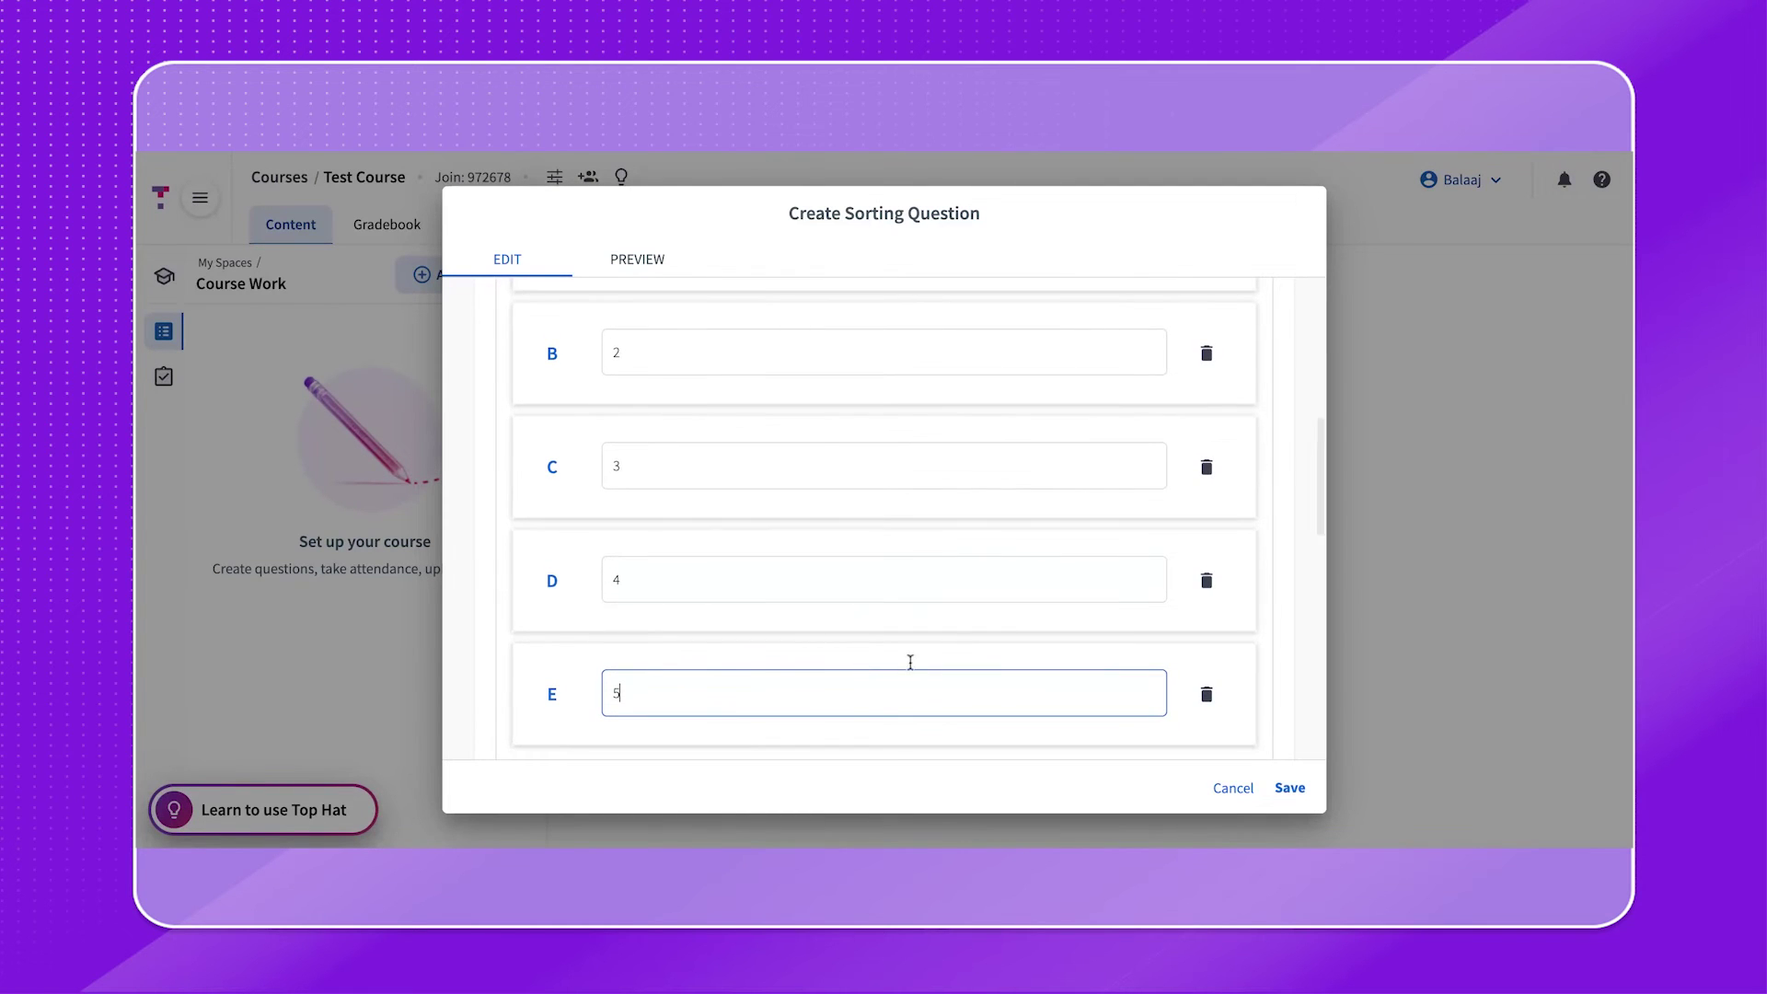
click(1209, 705)
- Set correctness and participation to 1 point each and save the sorting question
scroll(916, 644, down, 3)
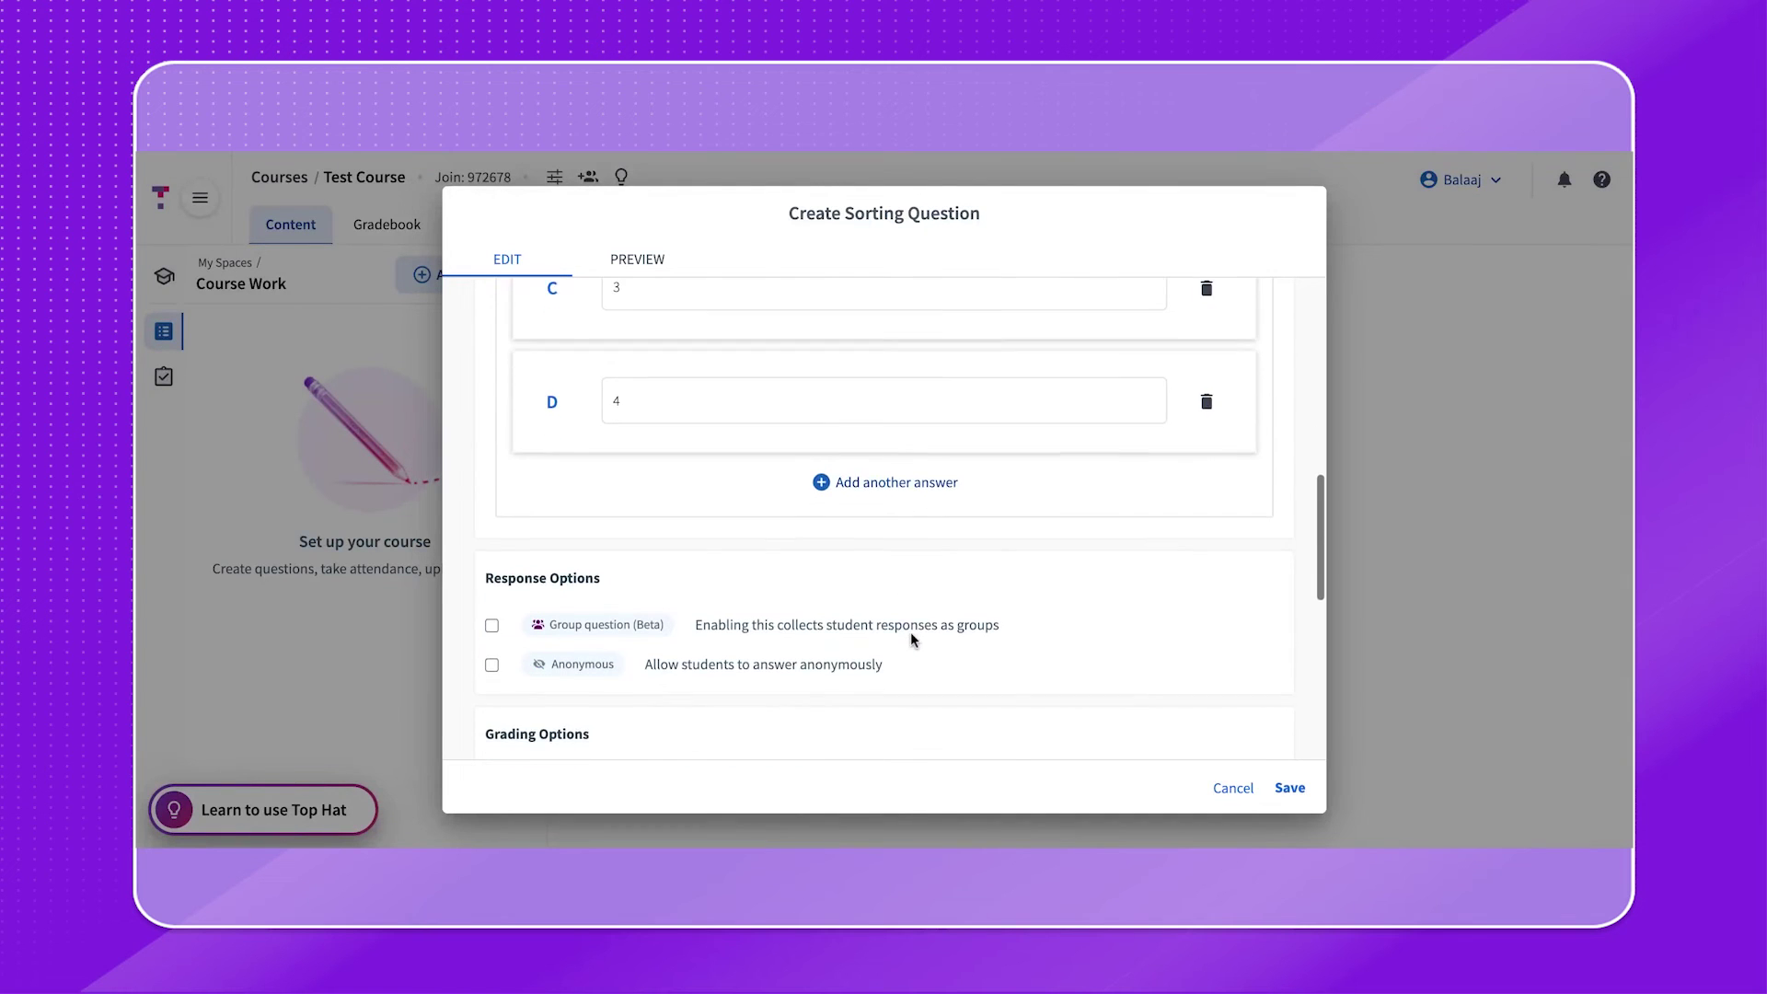
scroll(909, 631, down, 2)
triple_click(815, 595)
text(1)
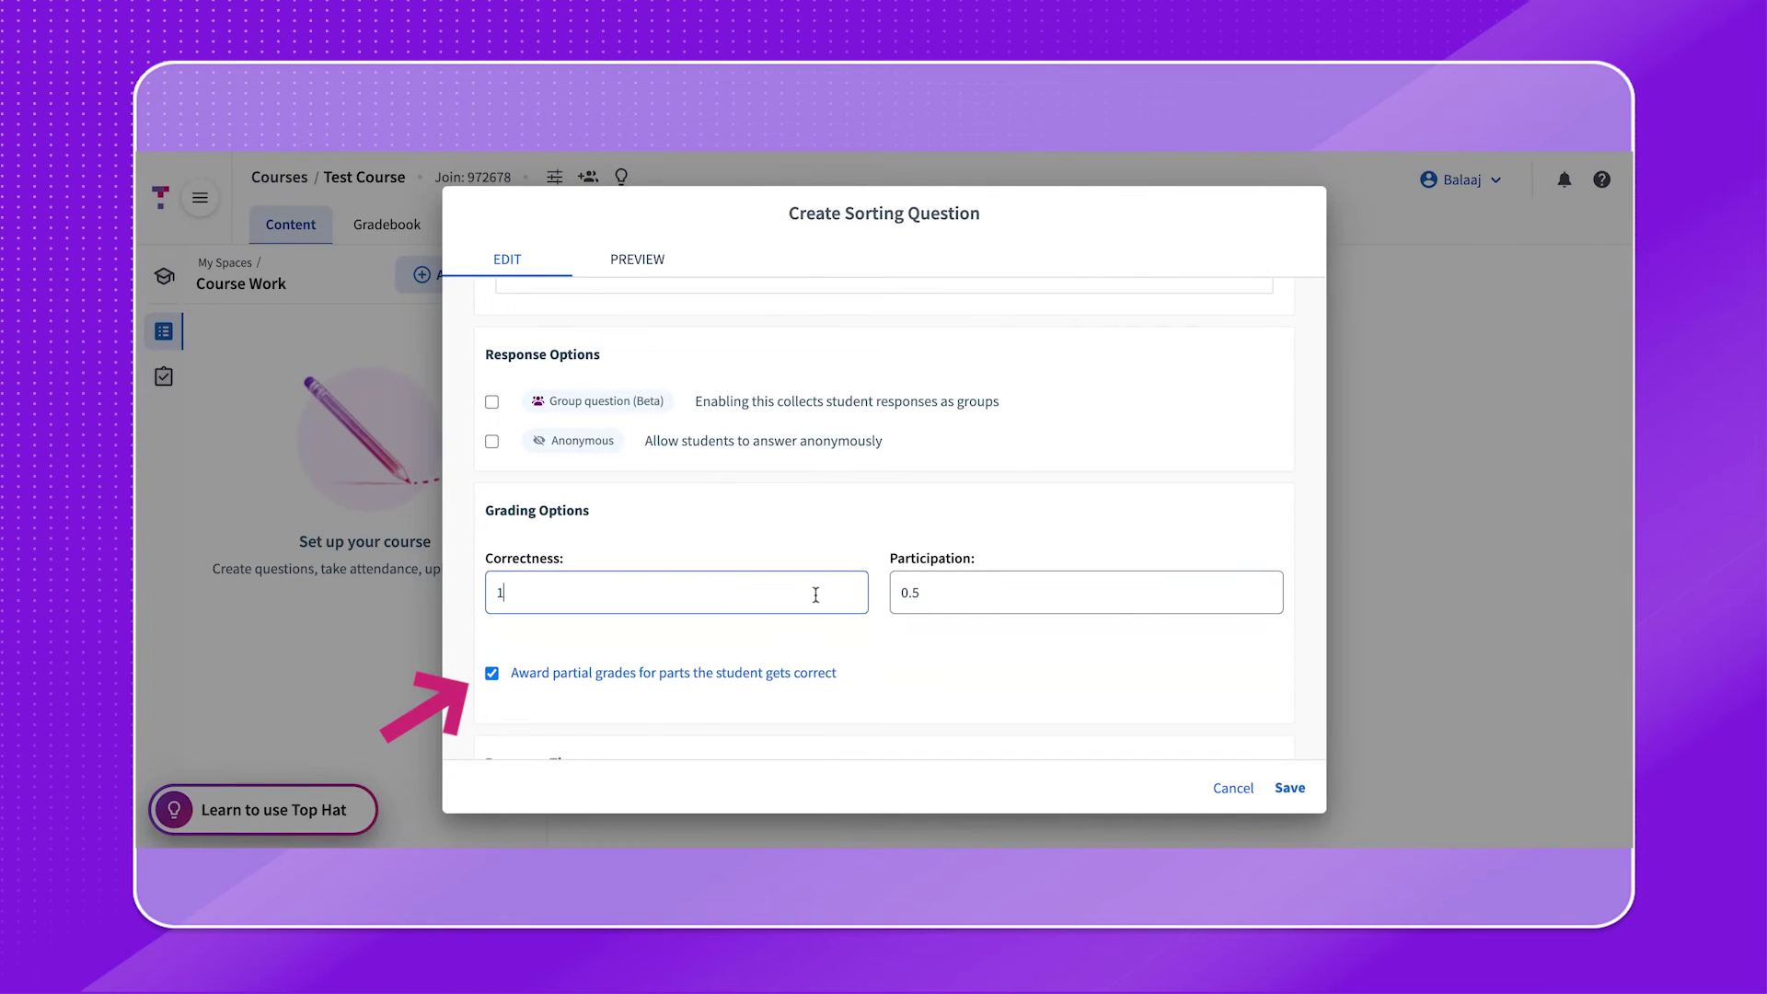
click(985, 592)
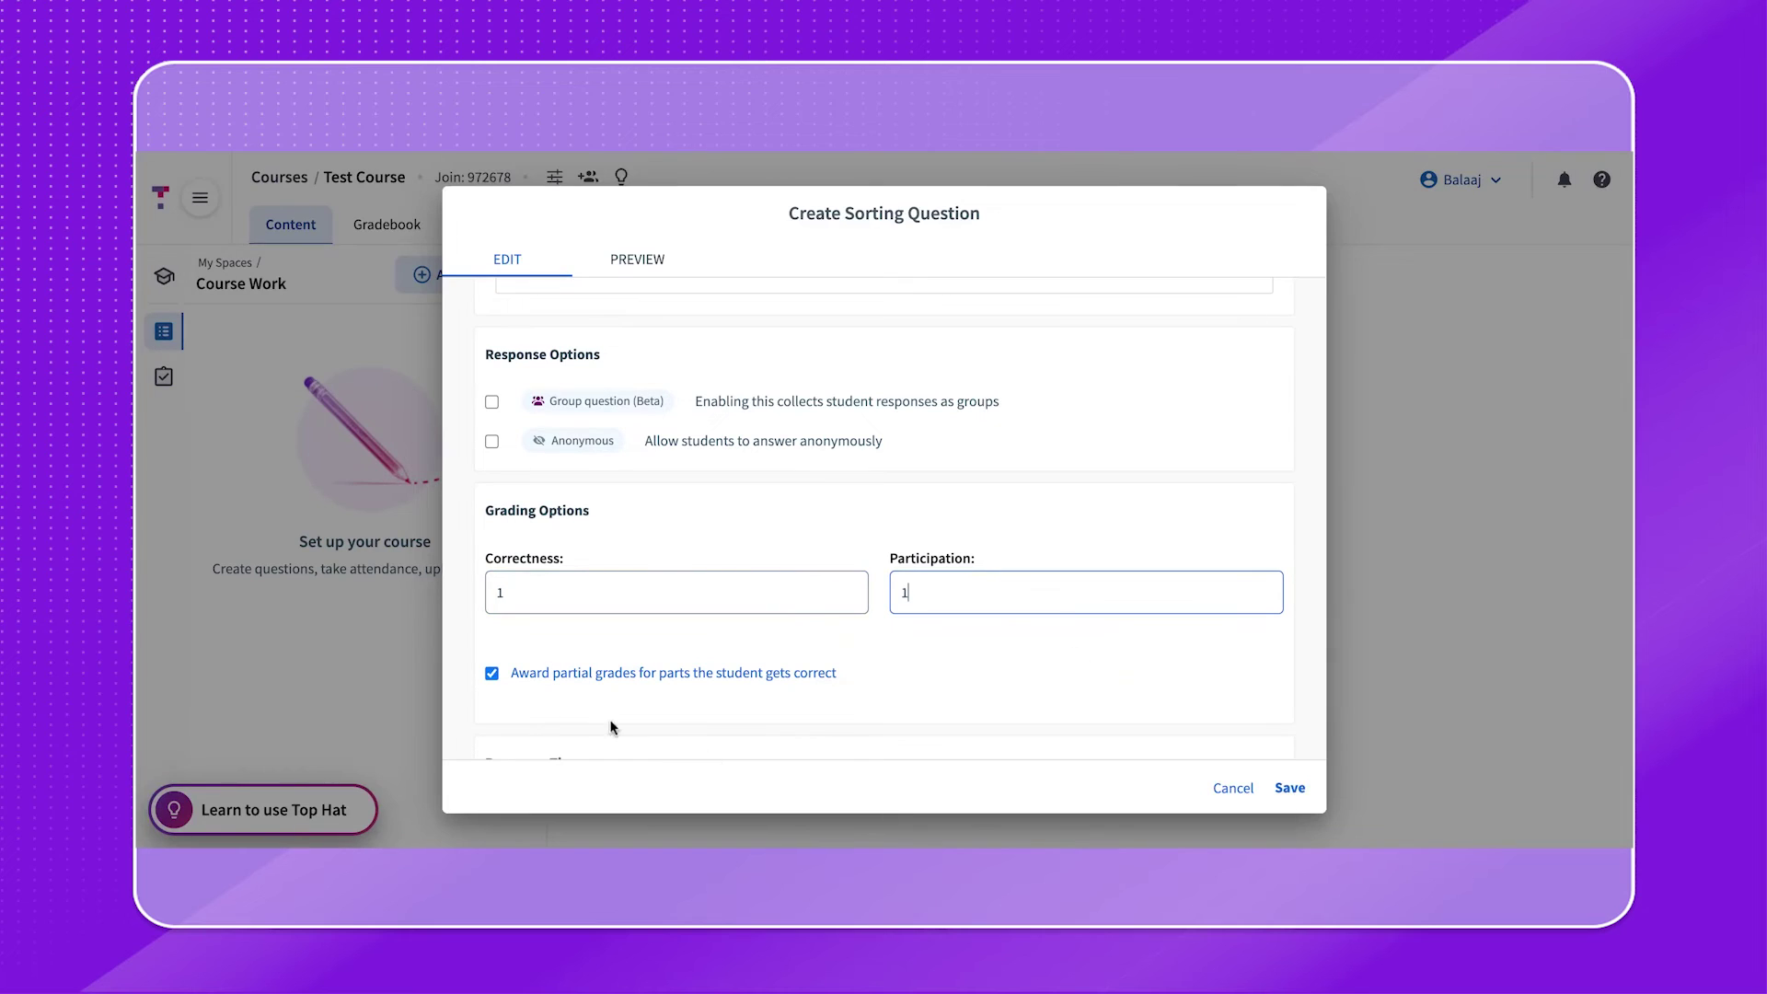
click(491, 675)
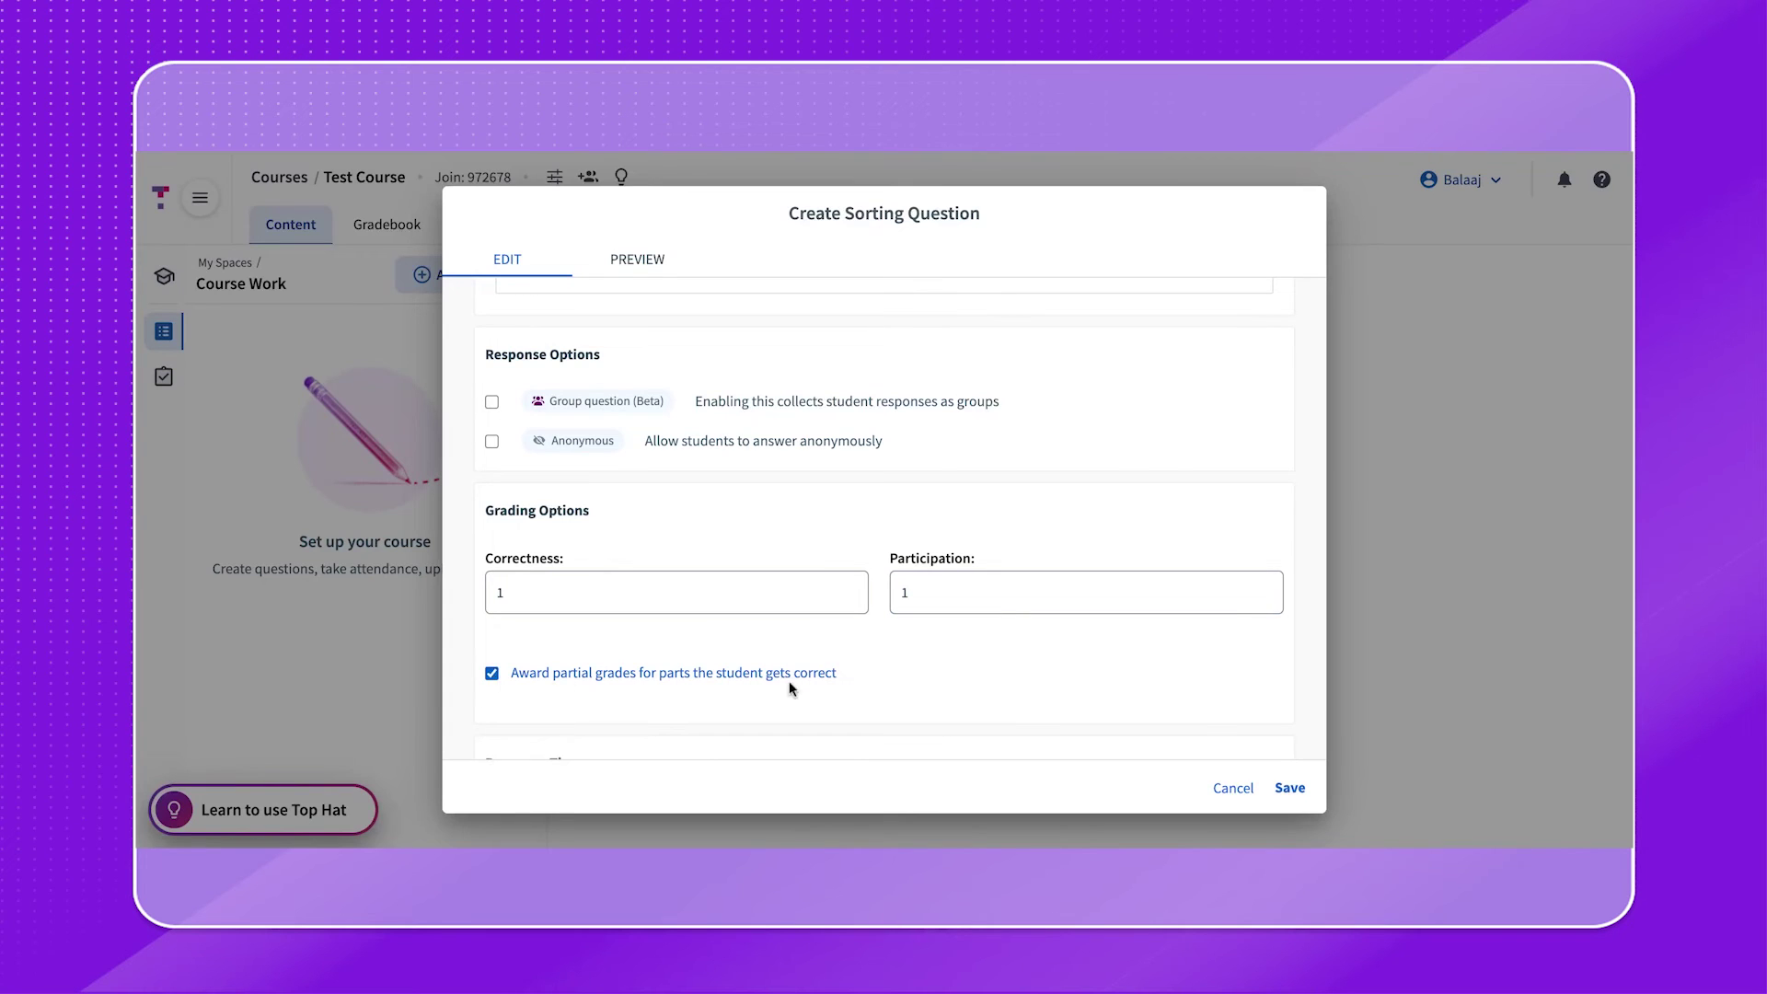
click(1298, 791)
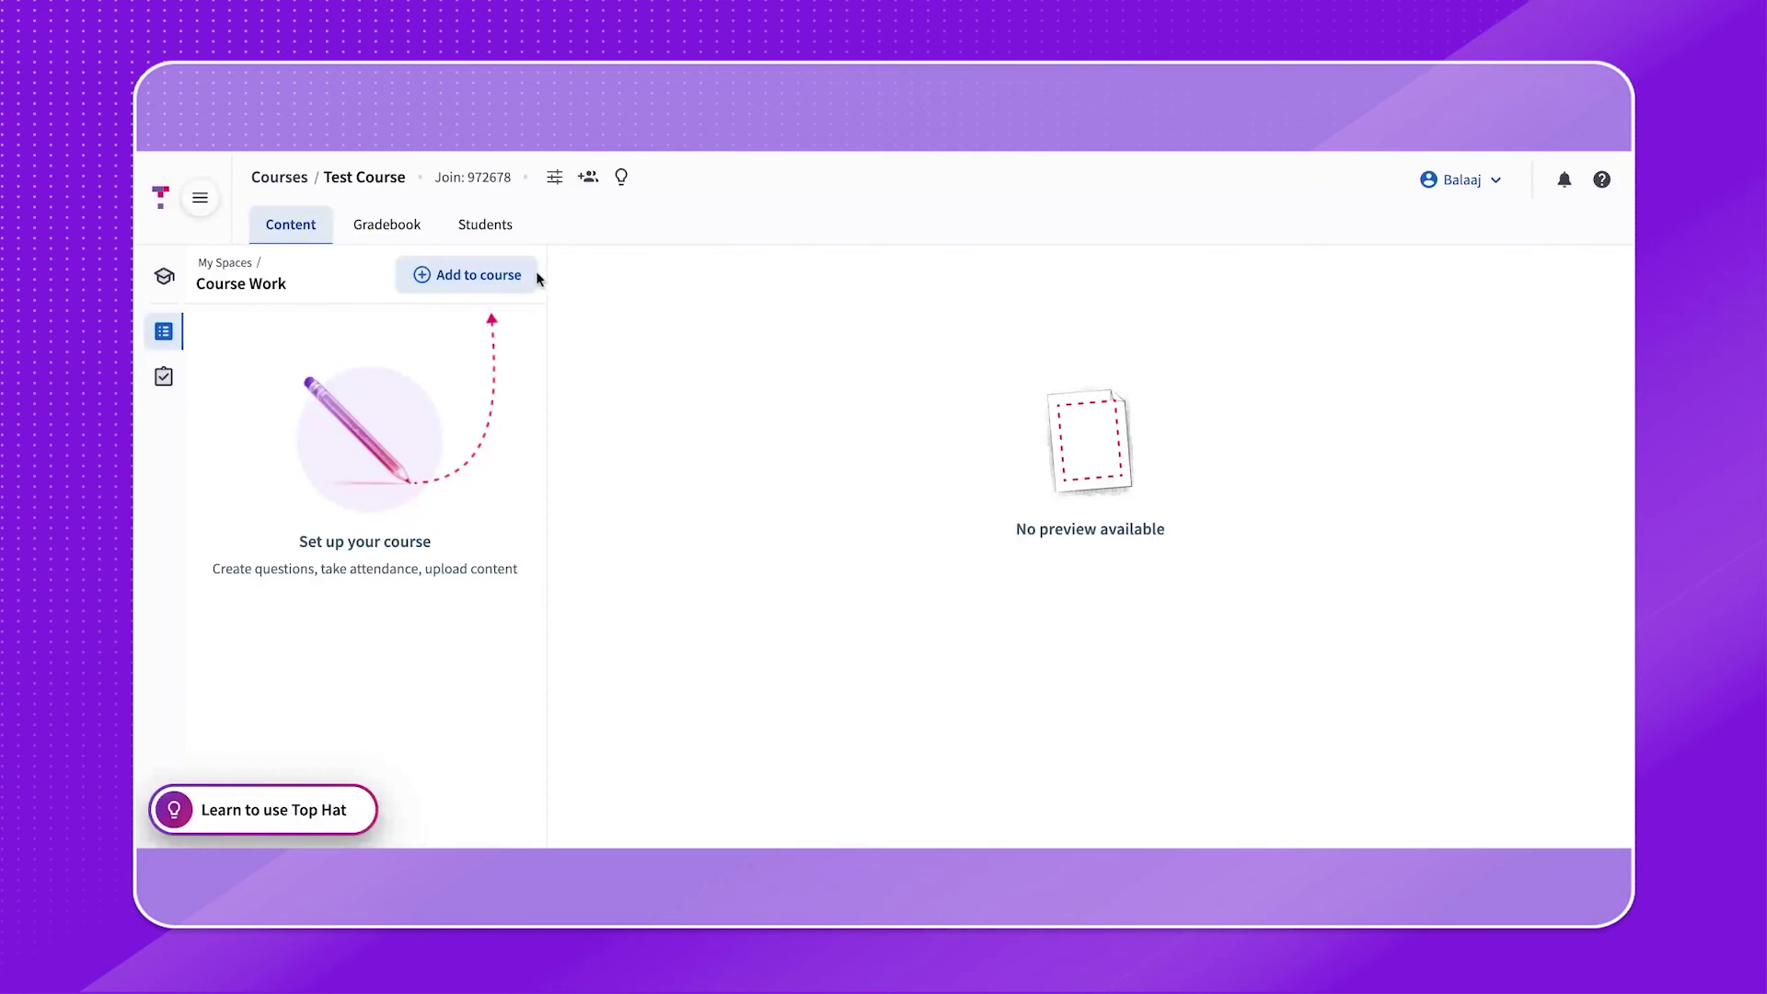
- Start a Click on Target question and enter its title and 'Click…' description
click(517, 274)
click(497, 486)
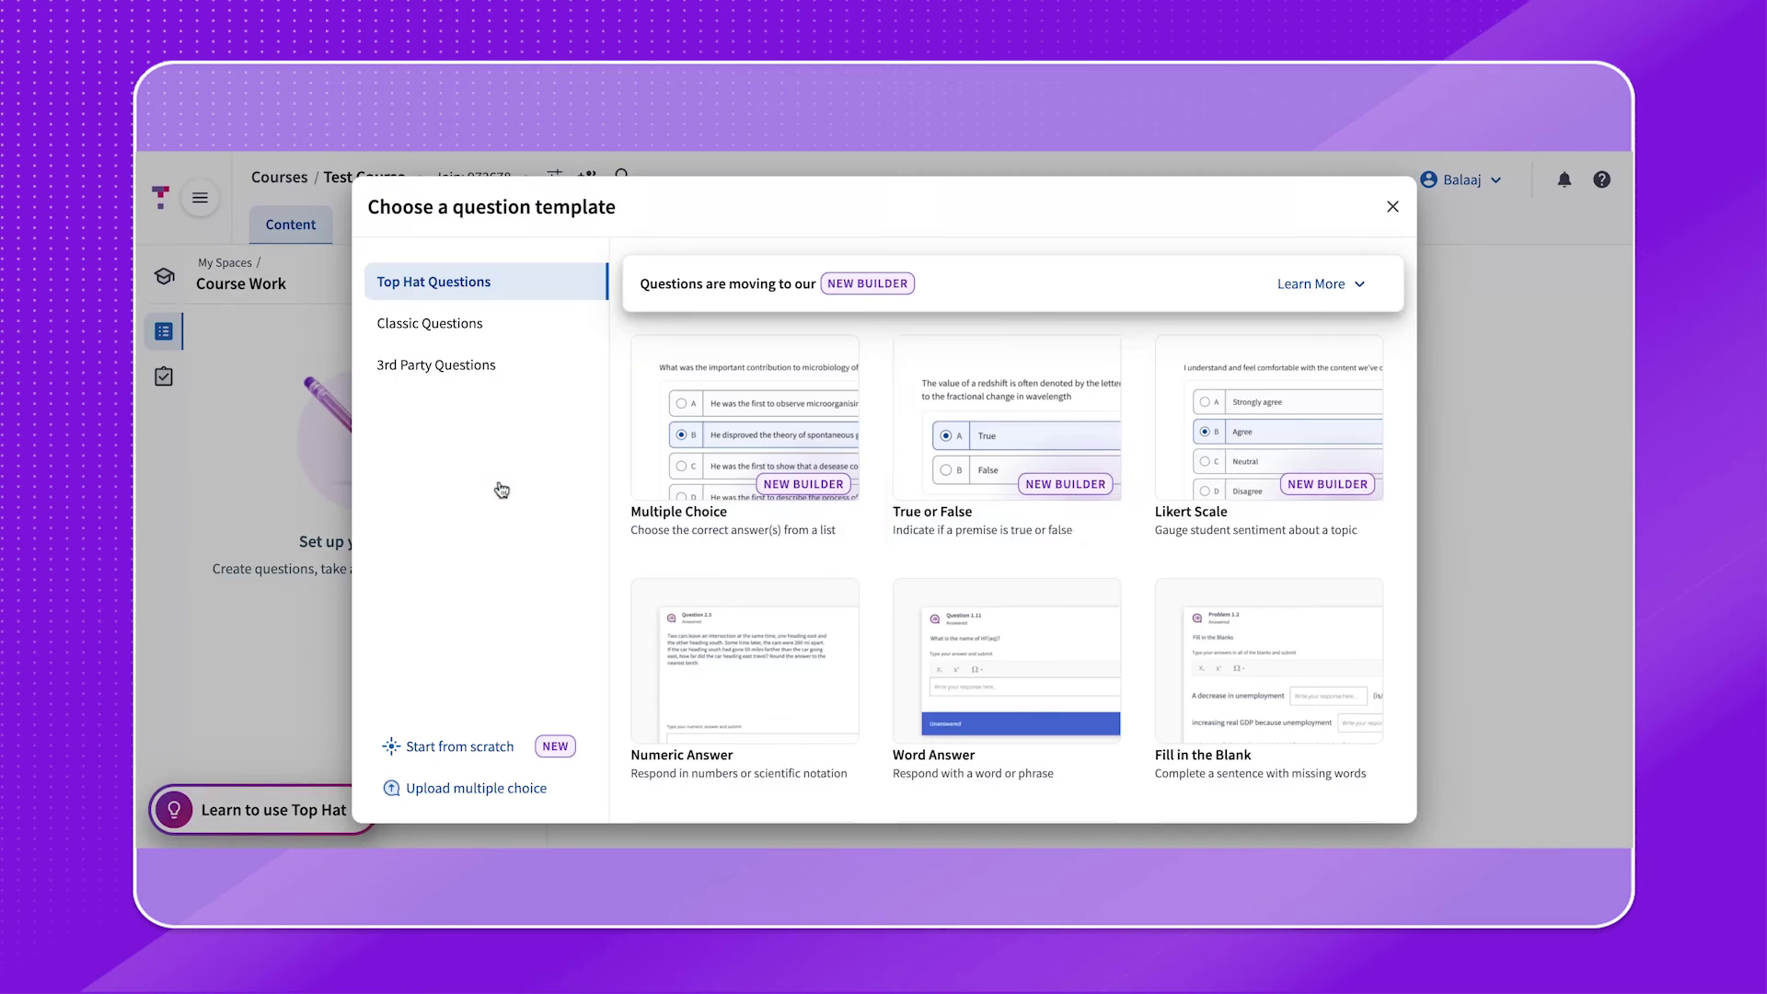
scroll(1110, 538, down, 5)
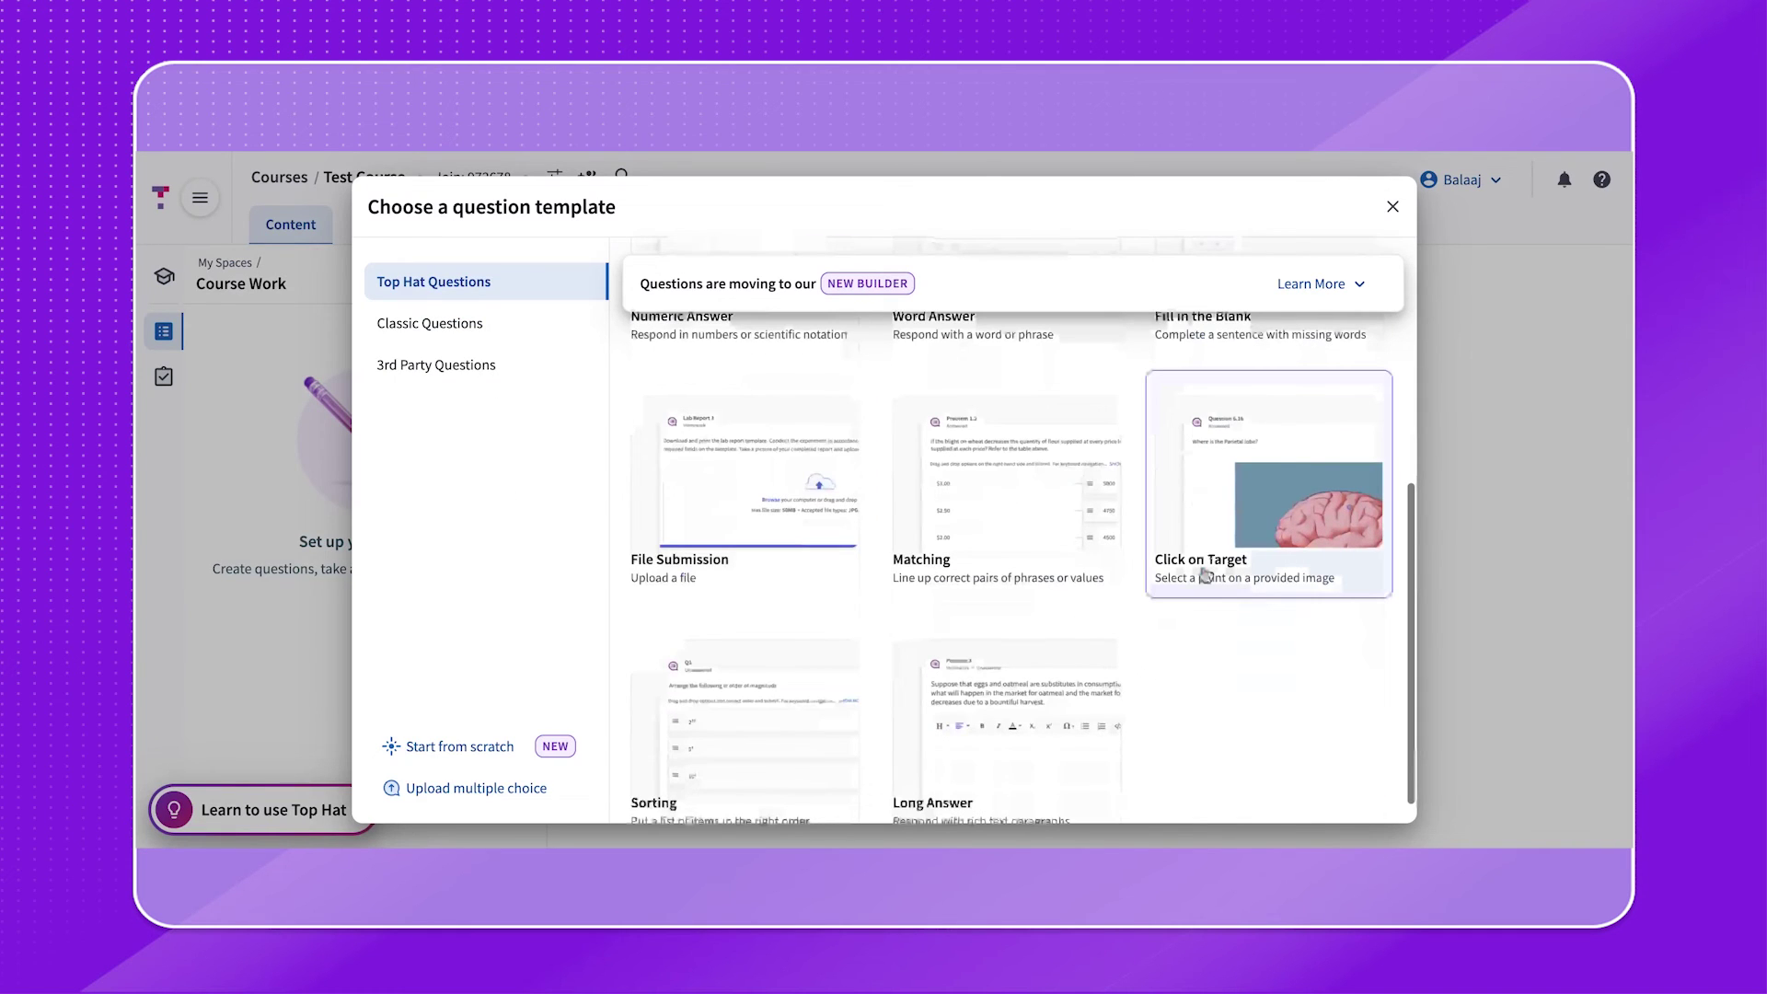
click(1205, 575)
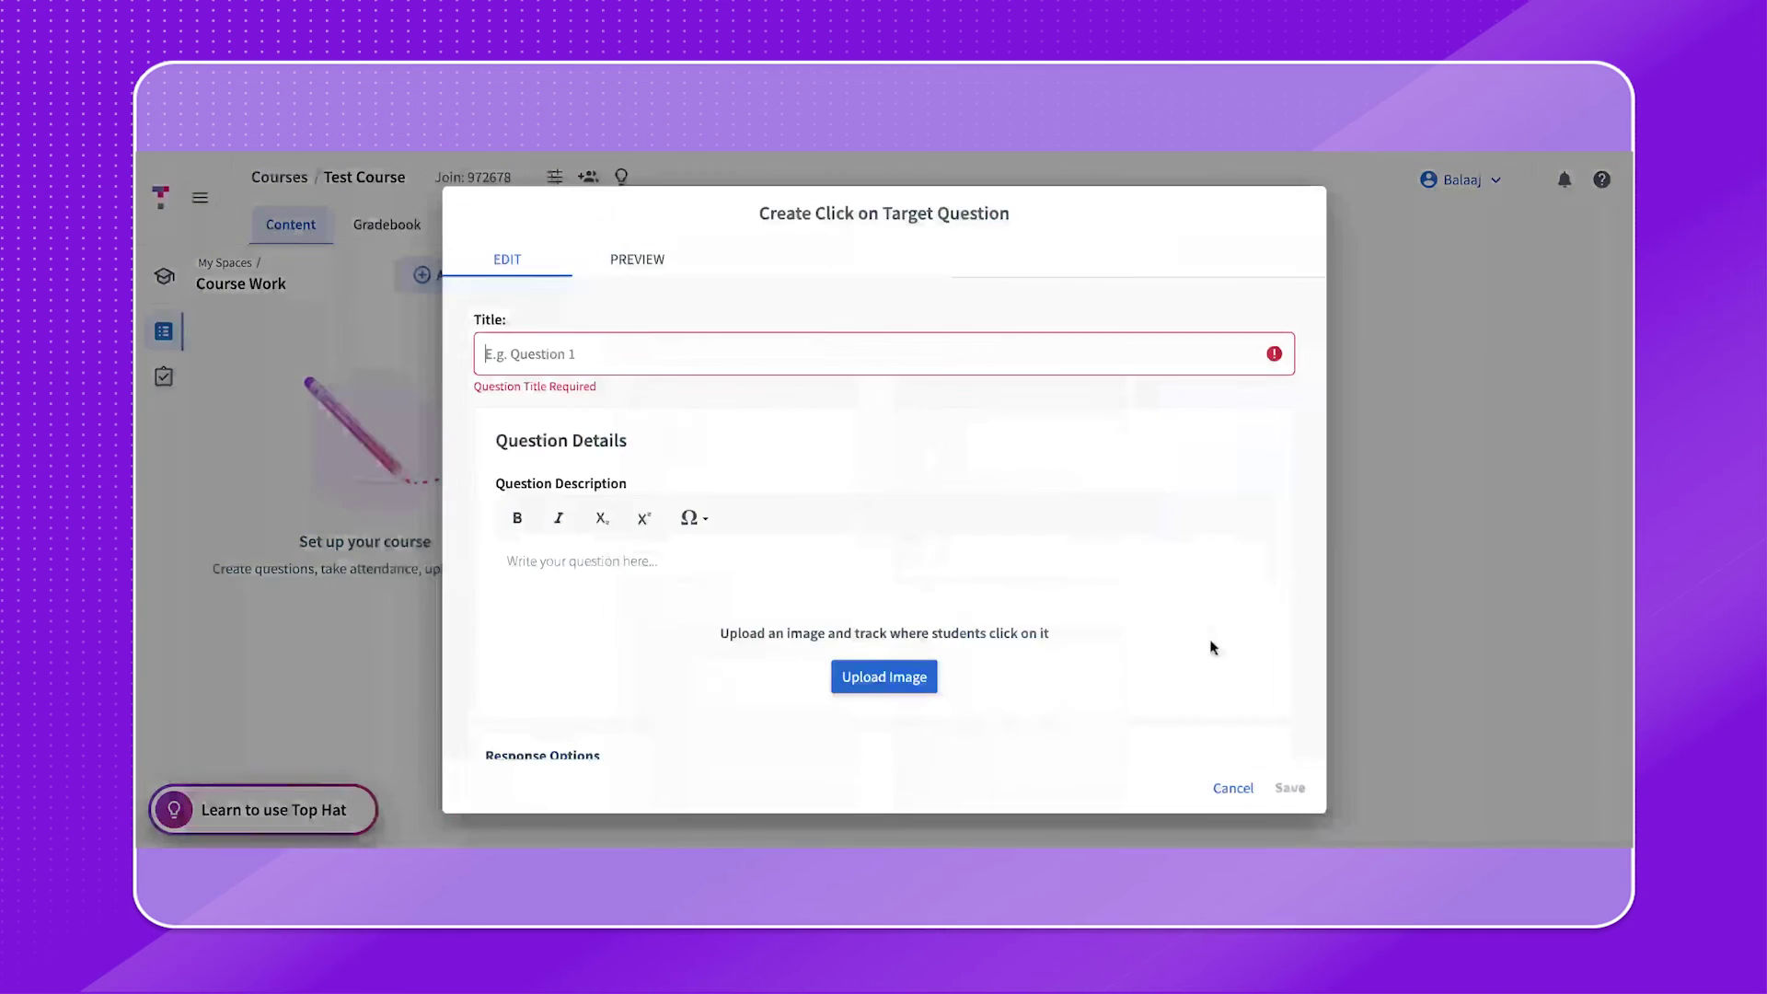
click(966, 373)
text(Question 1)
click(1052, 566)
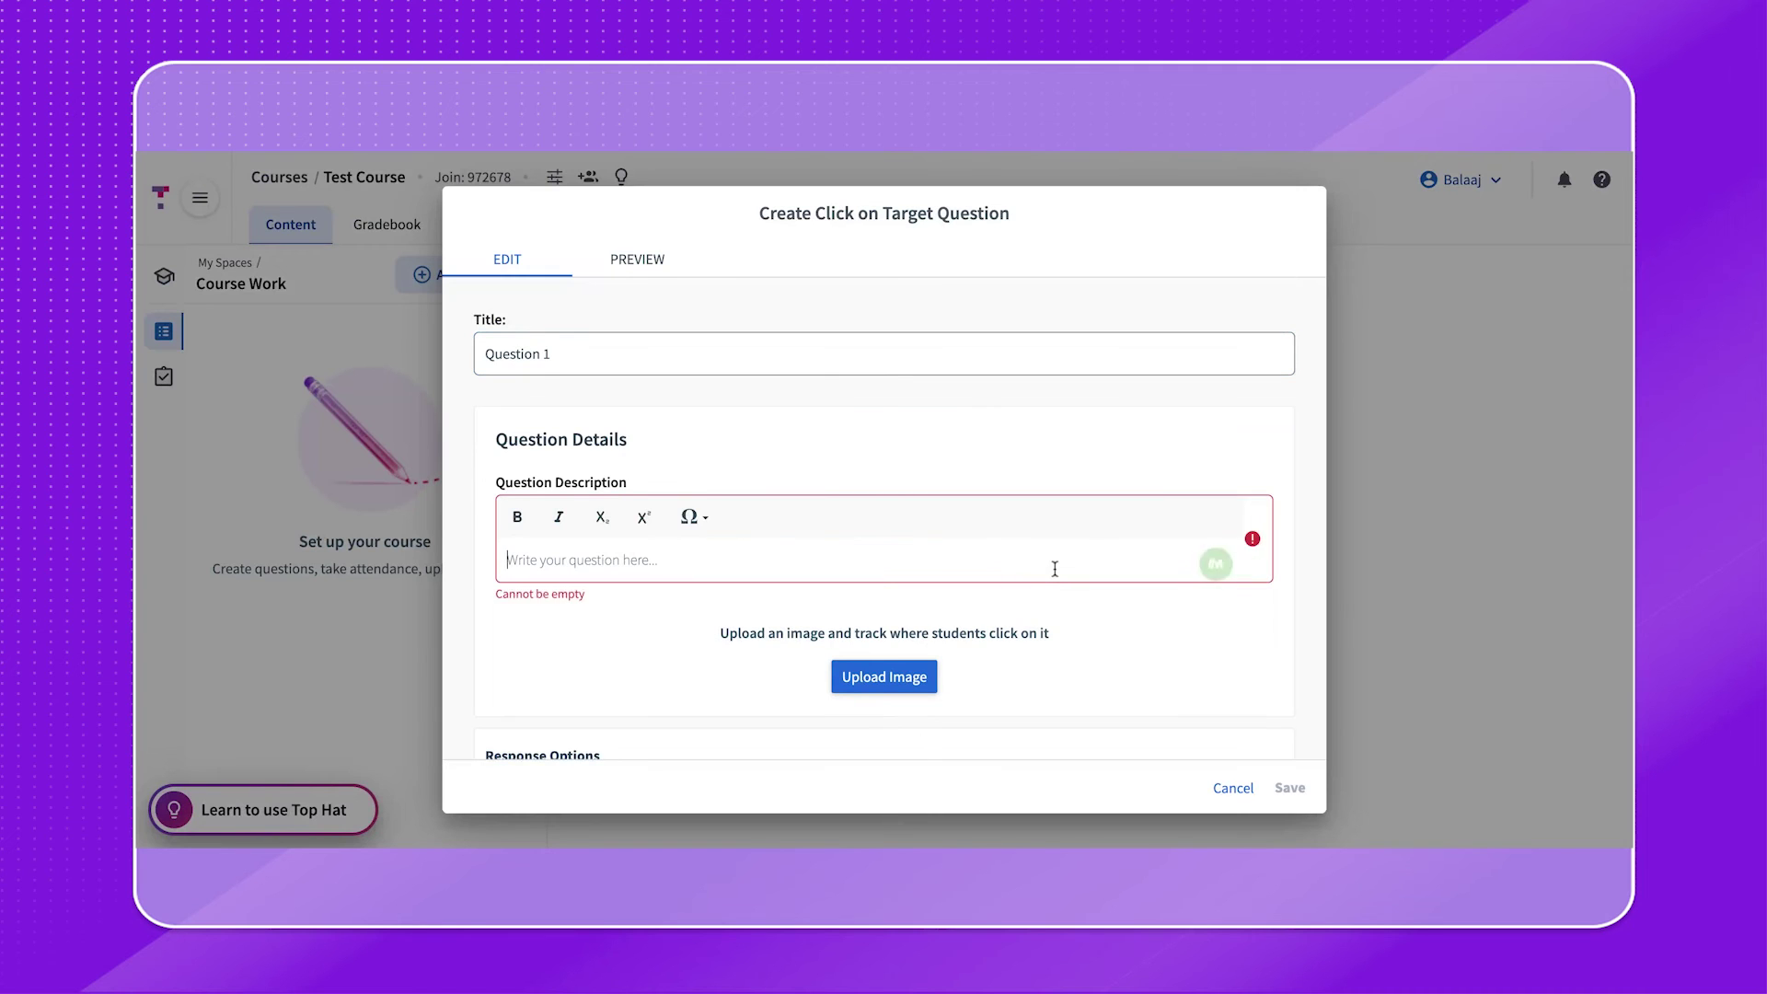
text(Click on the red flag.)
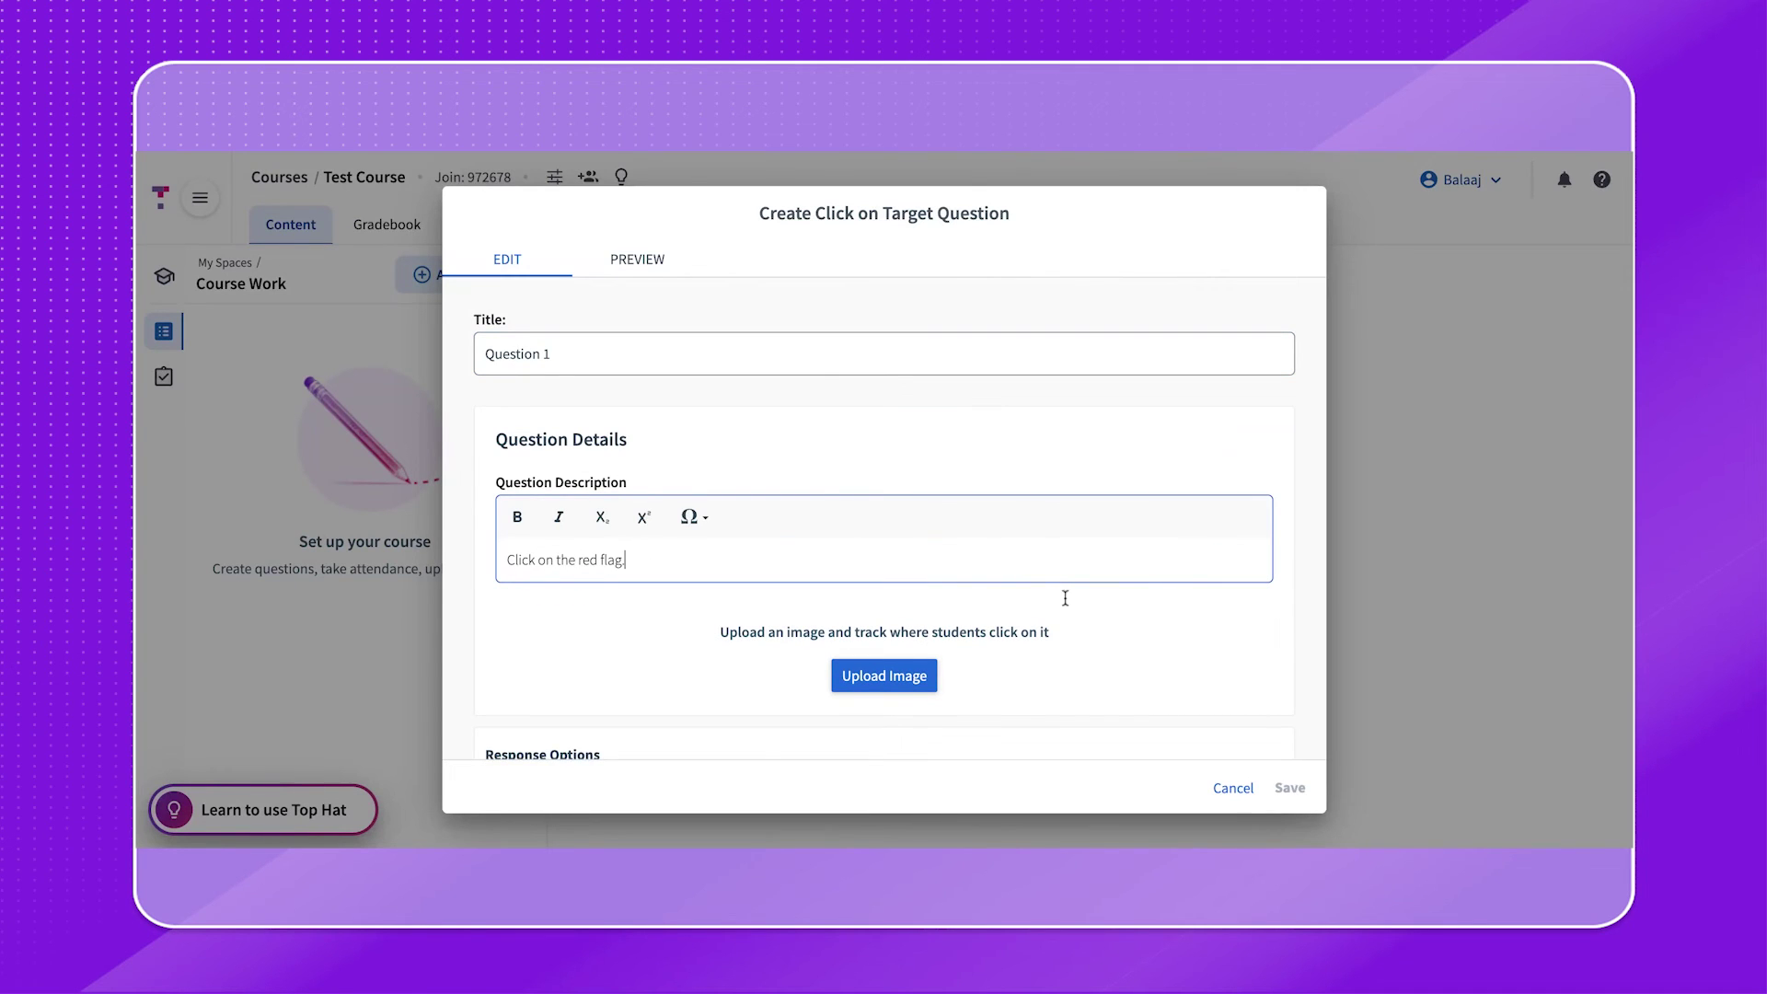
- Upload the image and place one enlarged target over the red flag, deleting the extra target
click(883, 675)
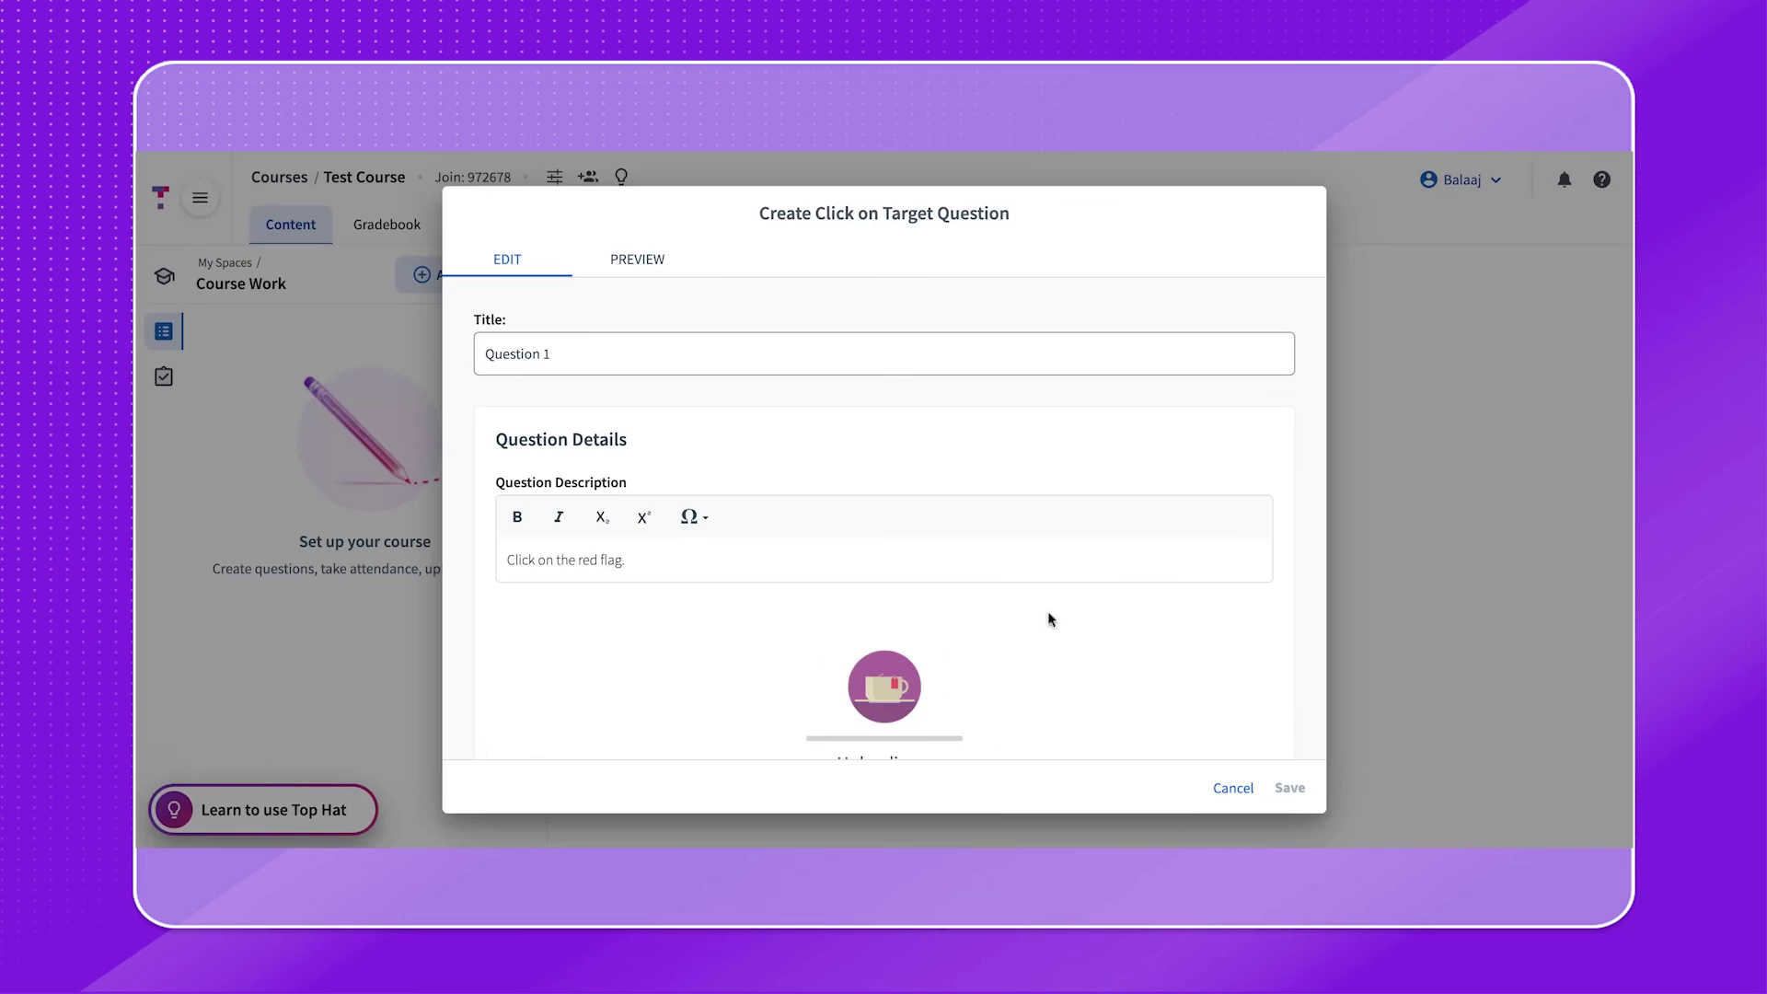
scroll(966, 414, down, 2)
click(583, 629)
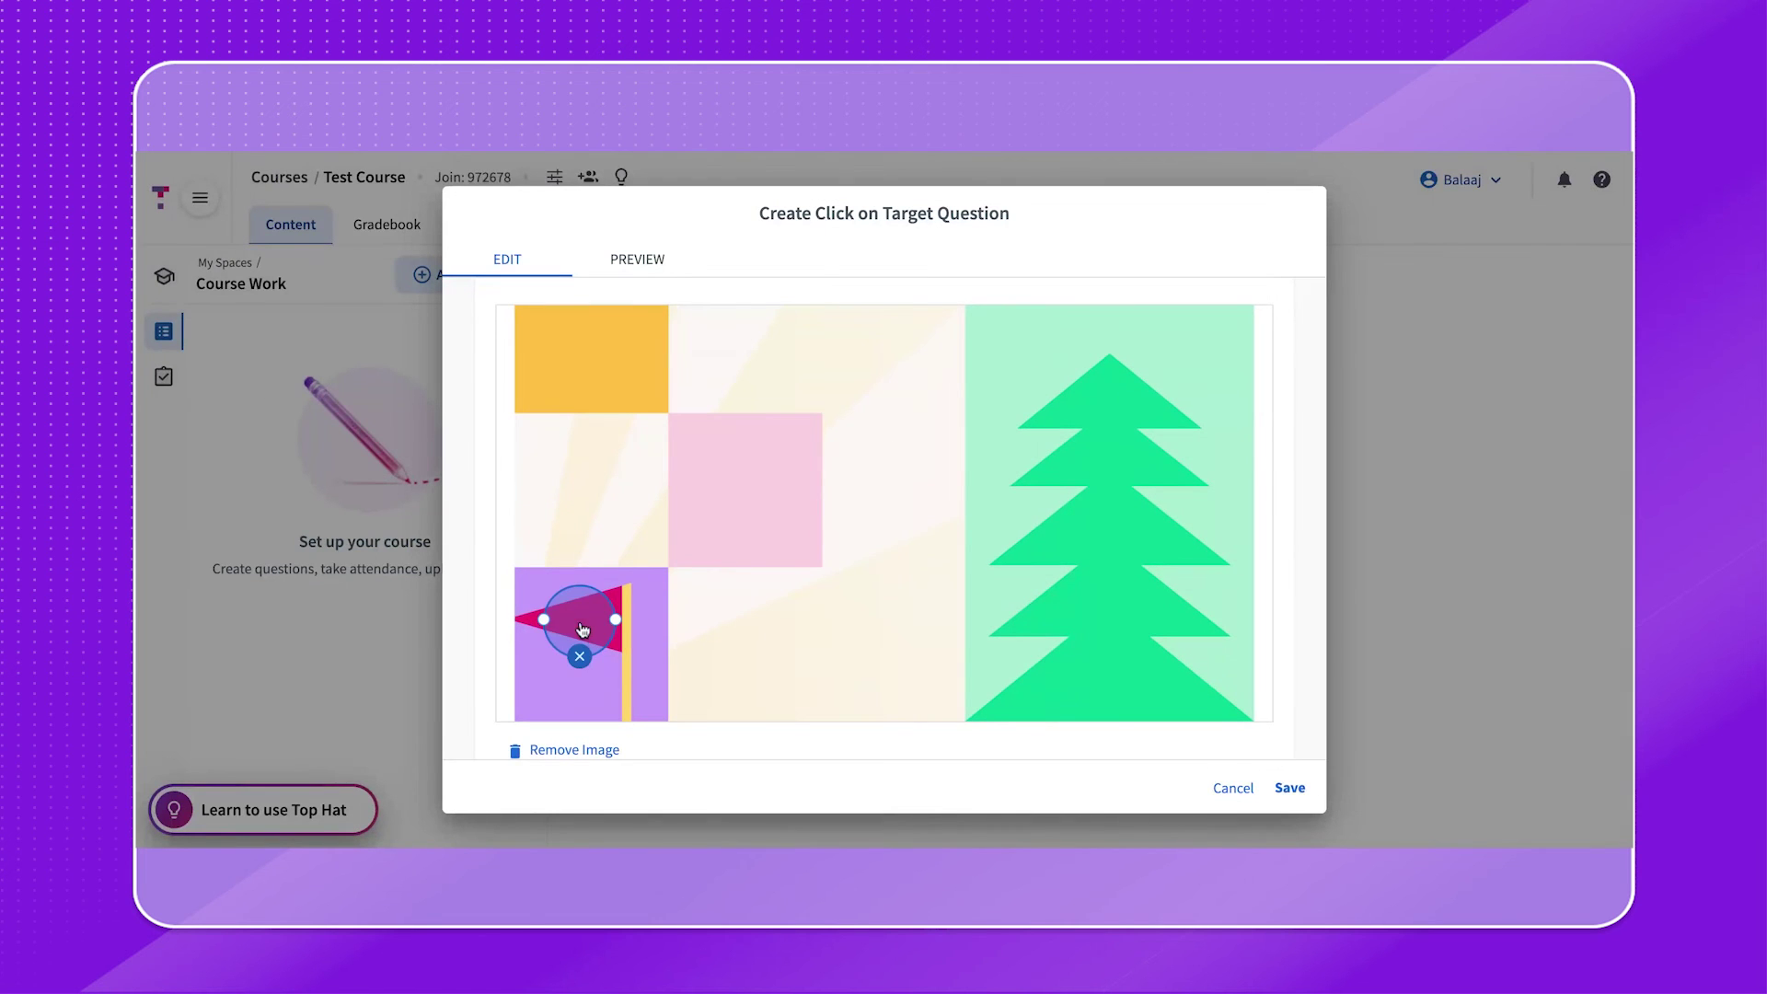
drag(543, 624, 596, 621)
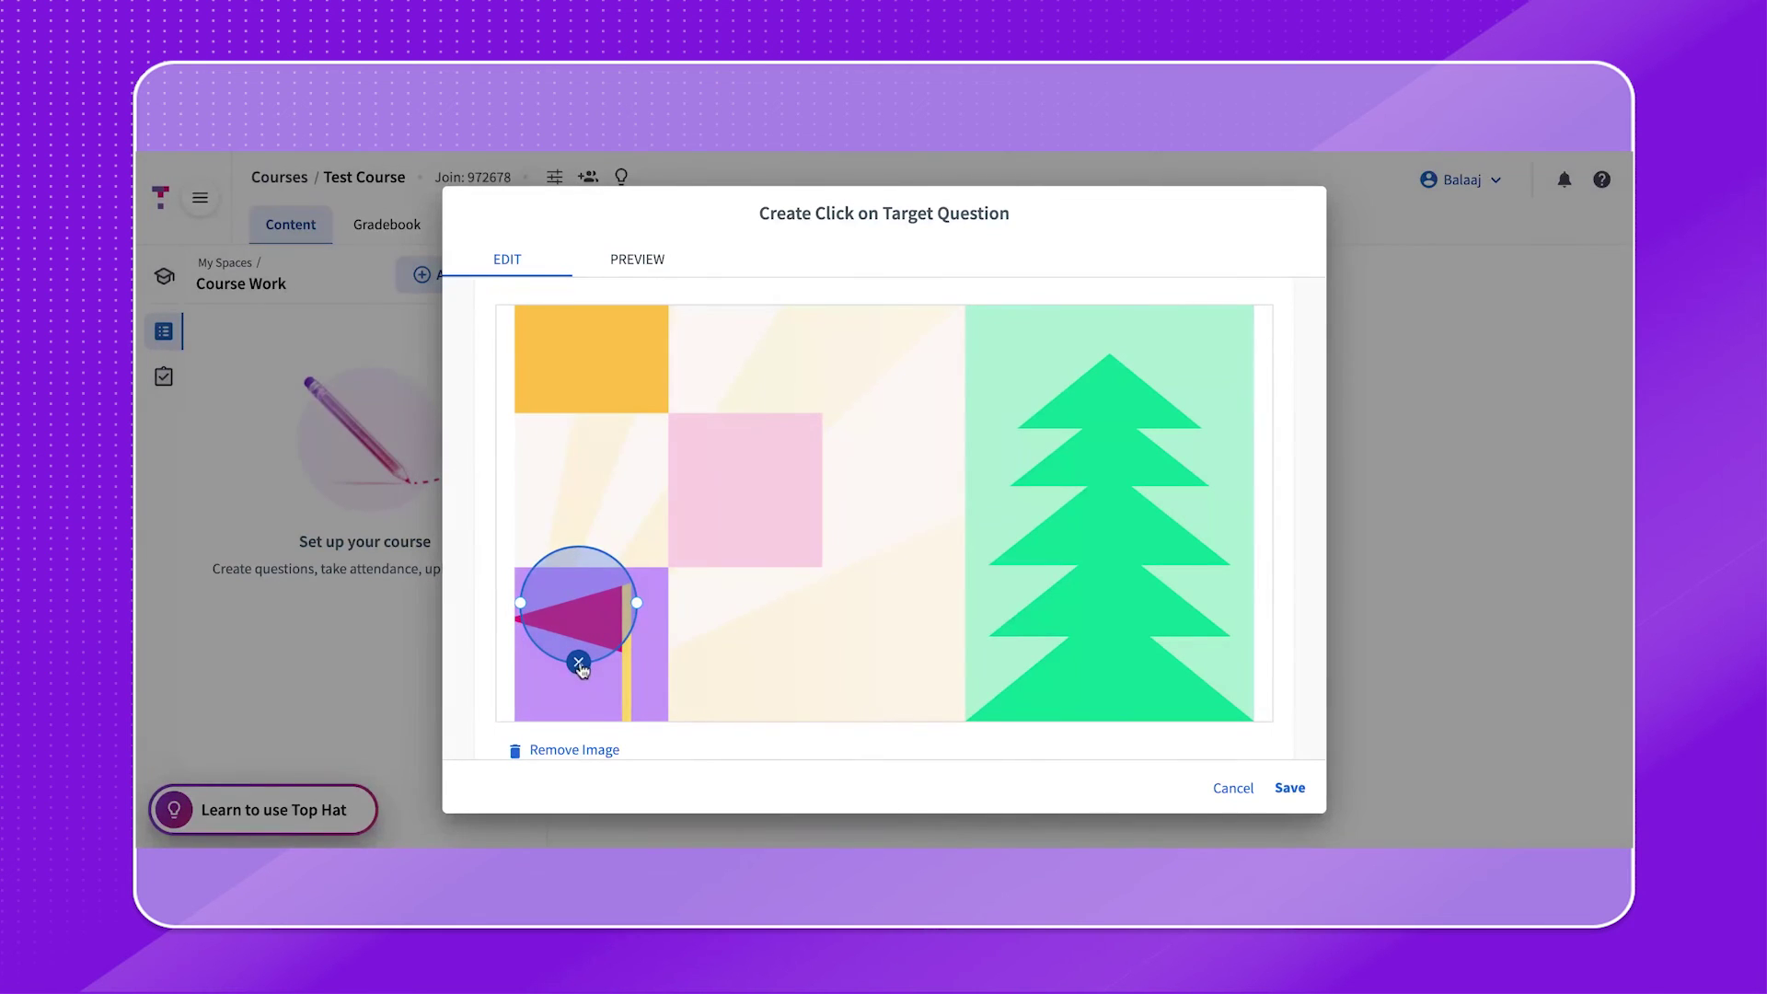
click(742, 494)
drag(745, 497, 640, 665)
scroll(884, 604, down, 3)
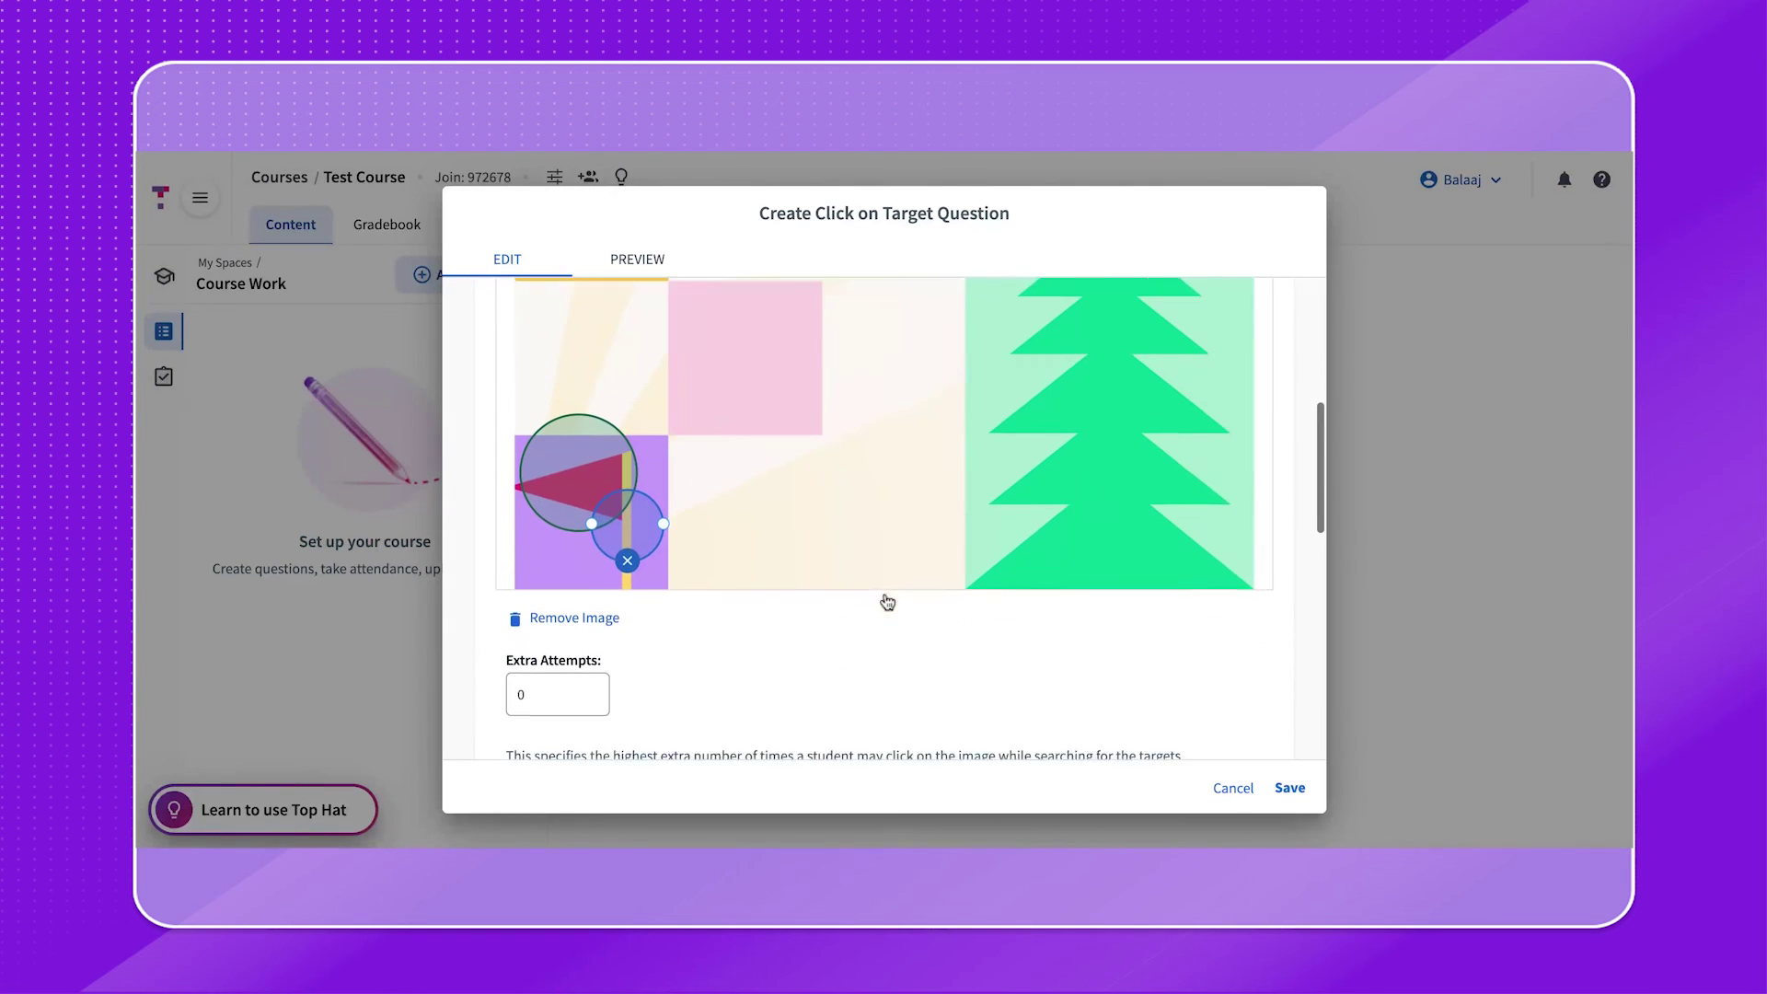
key(Delete)
- Set Extra Attempts to 1 and save the click-on-target question
double_click(553, 690)
text(1)
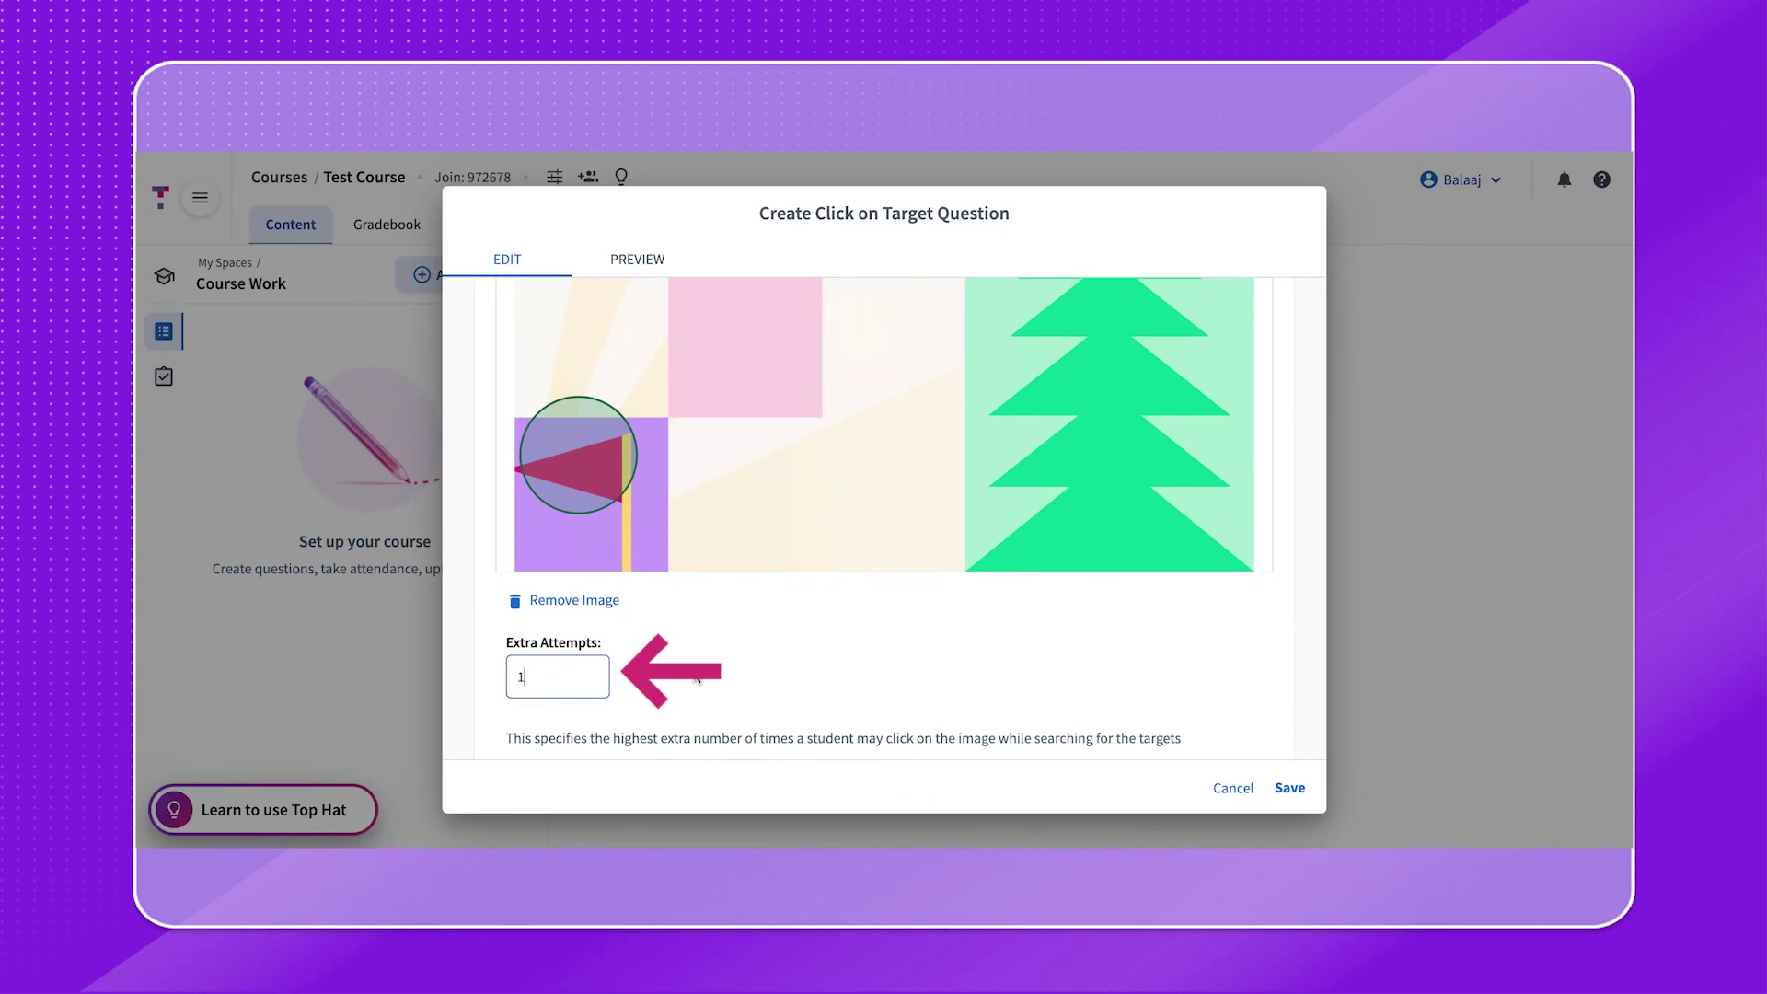
scroll(694, 675, down, 1)
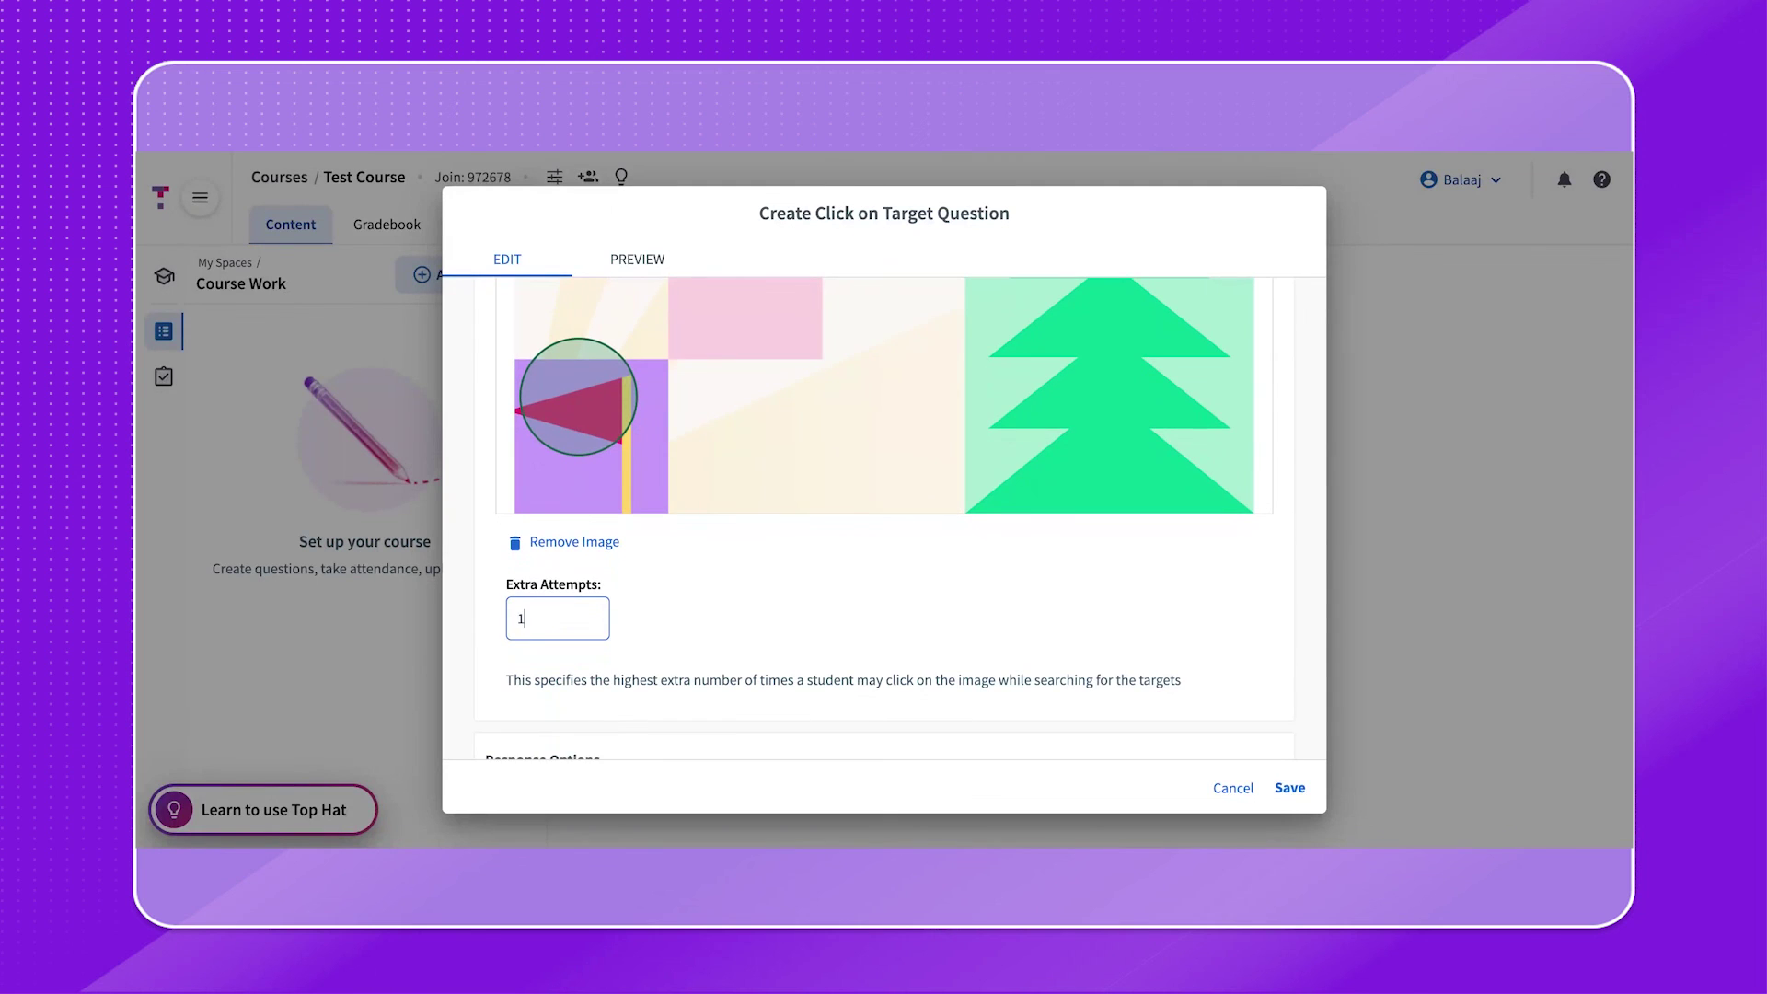
scroll(1156, 591, down, 5)
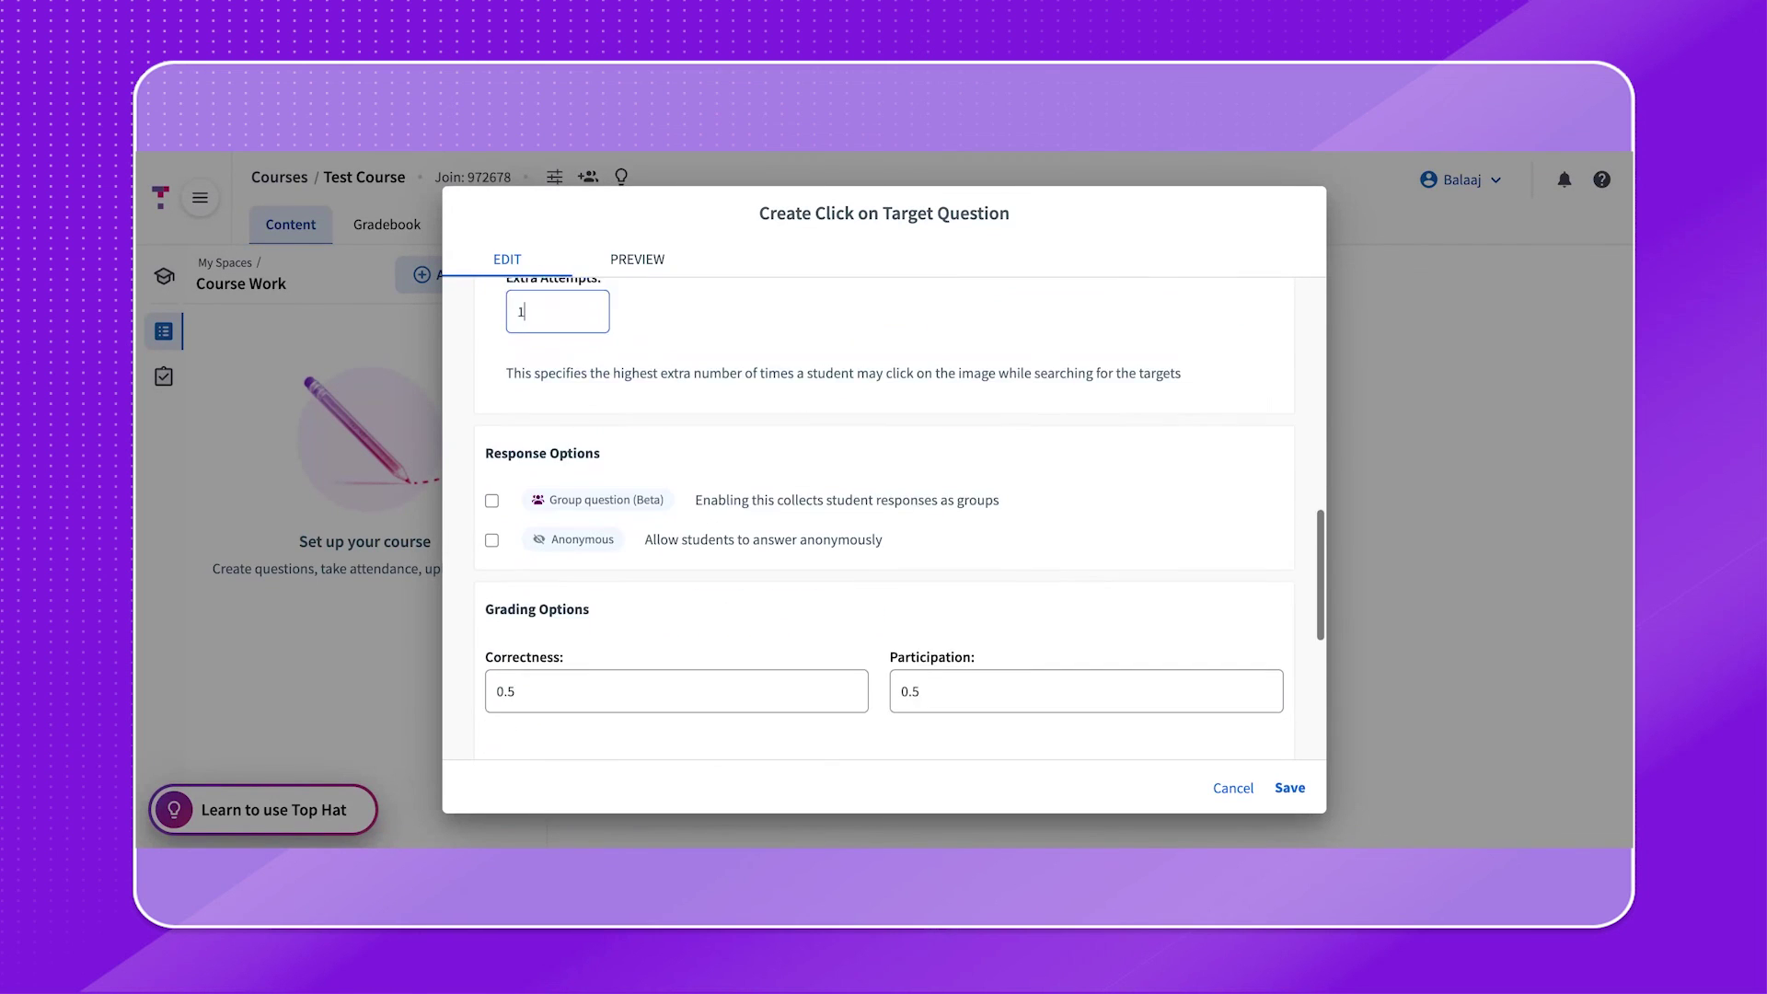
click(1290, 788)
click(472, 274)
- Add a Long Answer question titled 'Question 1' reading 'Write 250 words about your weekend.'
click(483, 512)
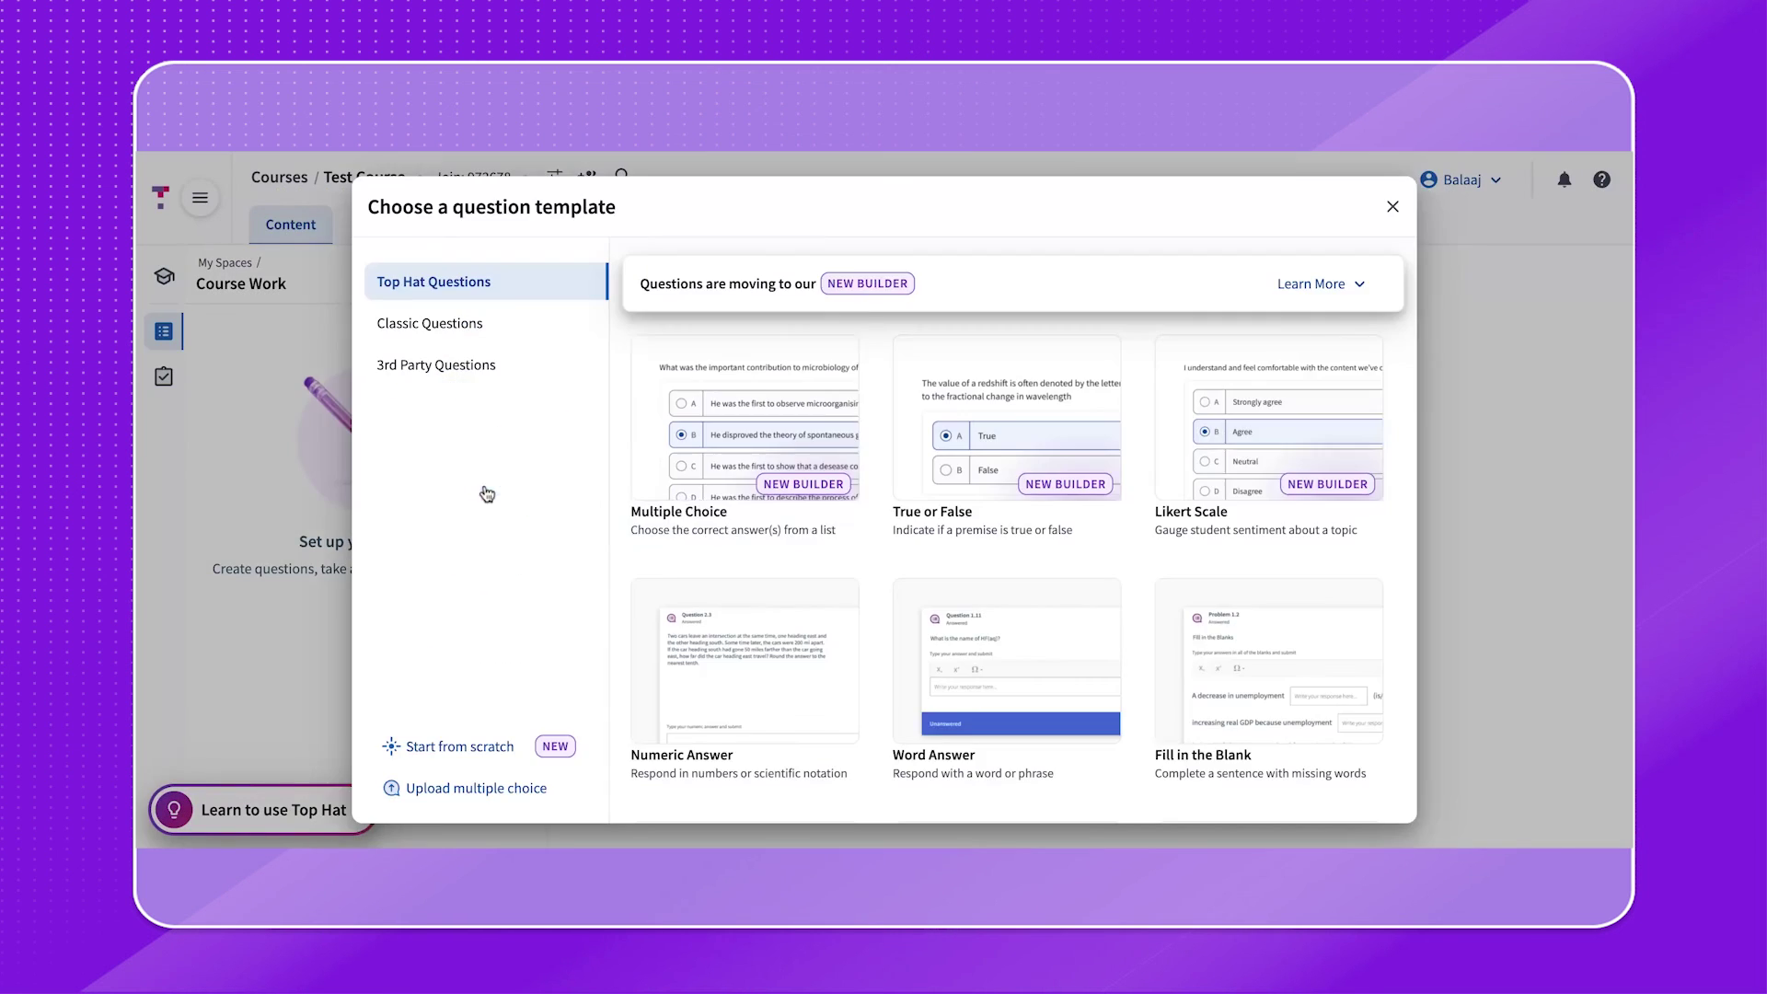
scroll(1187, 635, down, 5)
click(1058, 679)
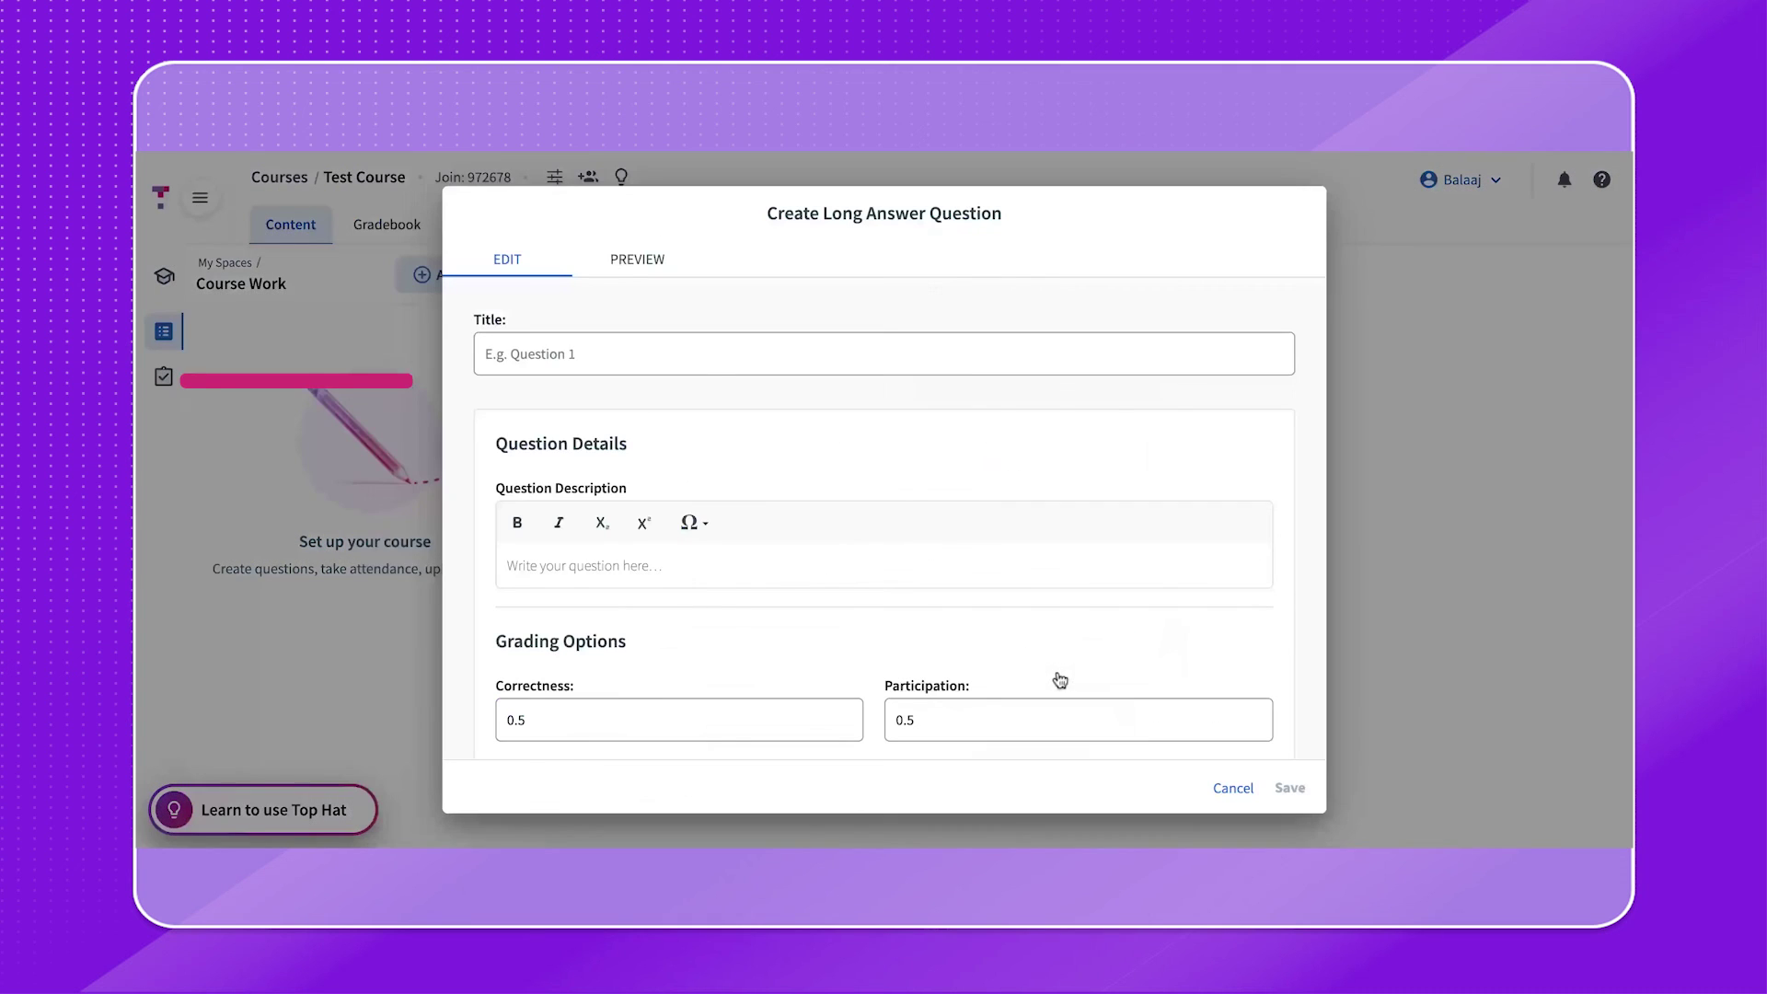
click(705, 363)
text(Question 1)
click(719, 564)
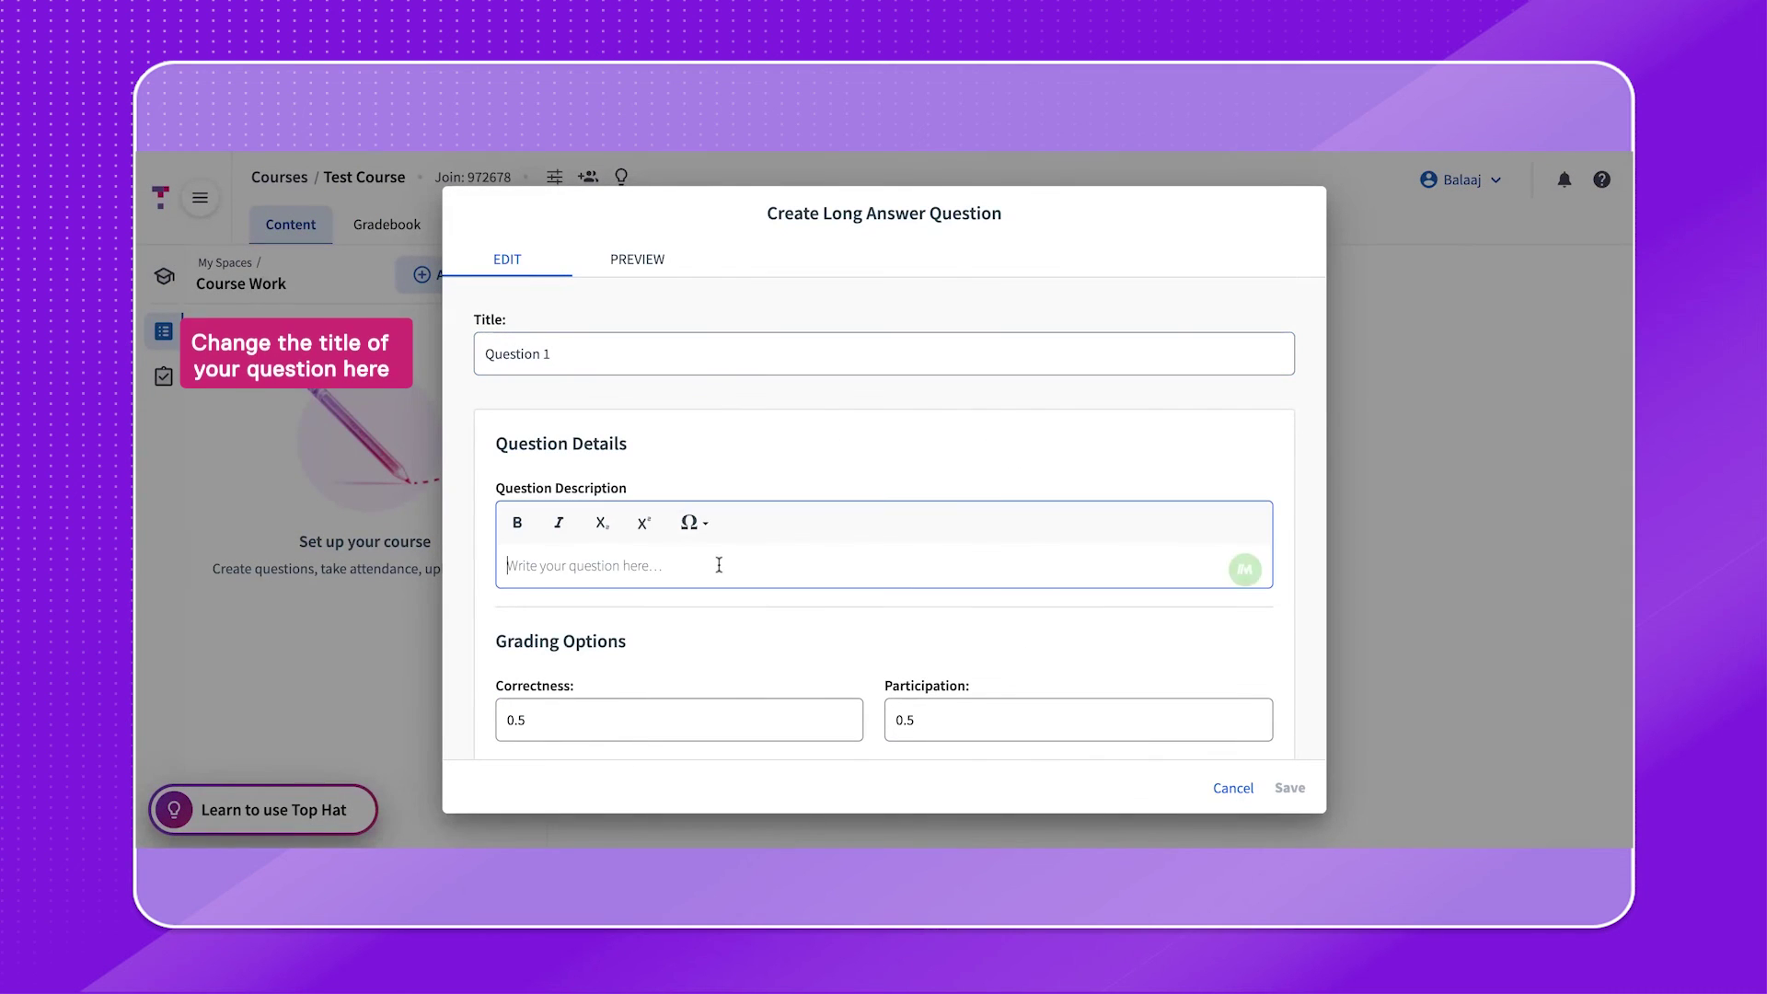
text(Write 250 words about your weekend.)
- Set the correctness points to 0 and participation points to 1
scroll(832, 589, down, 1)
click(780, 657)
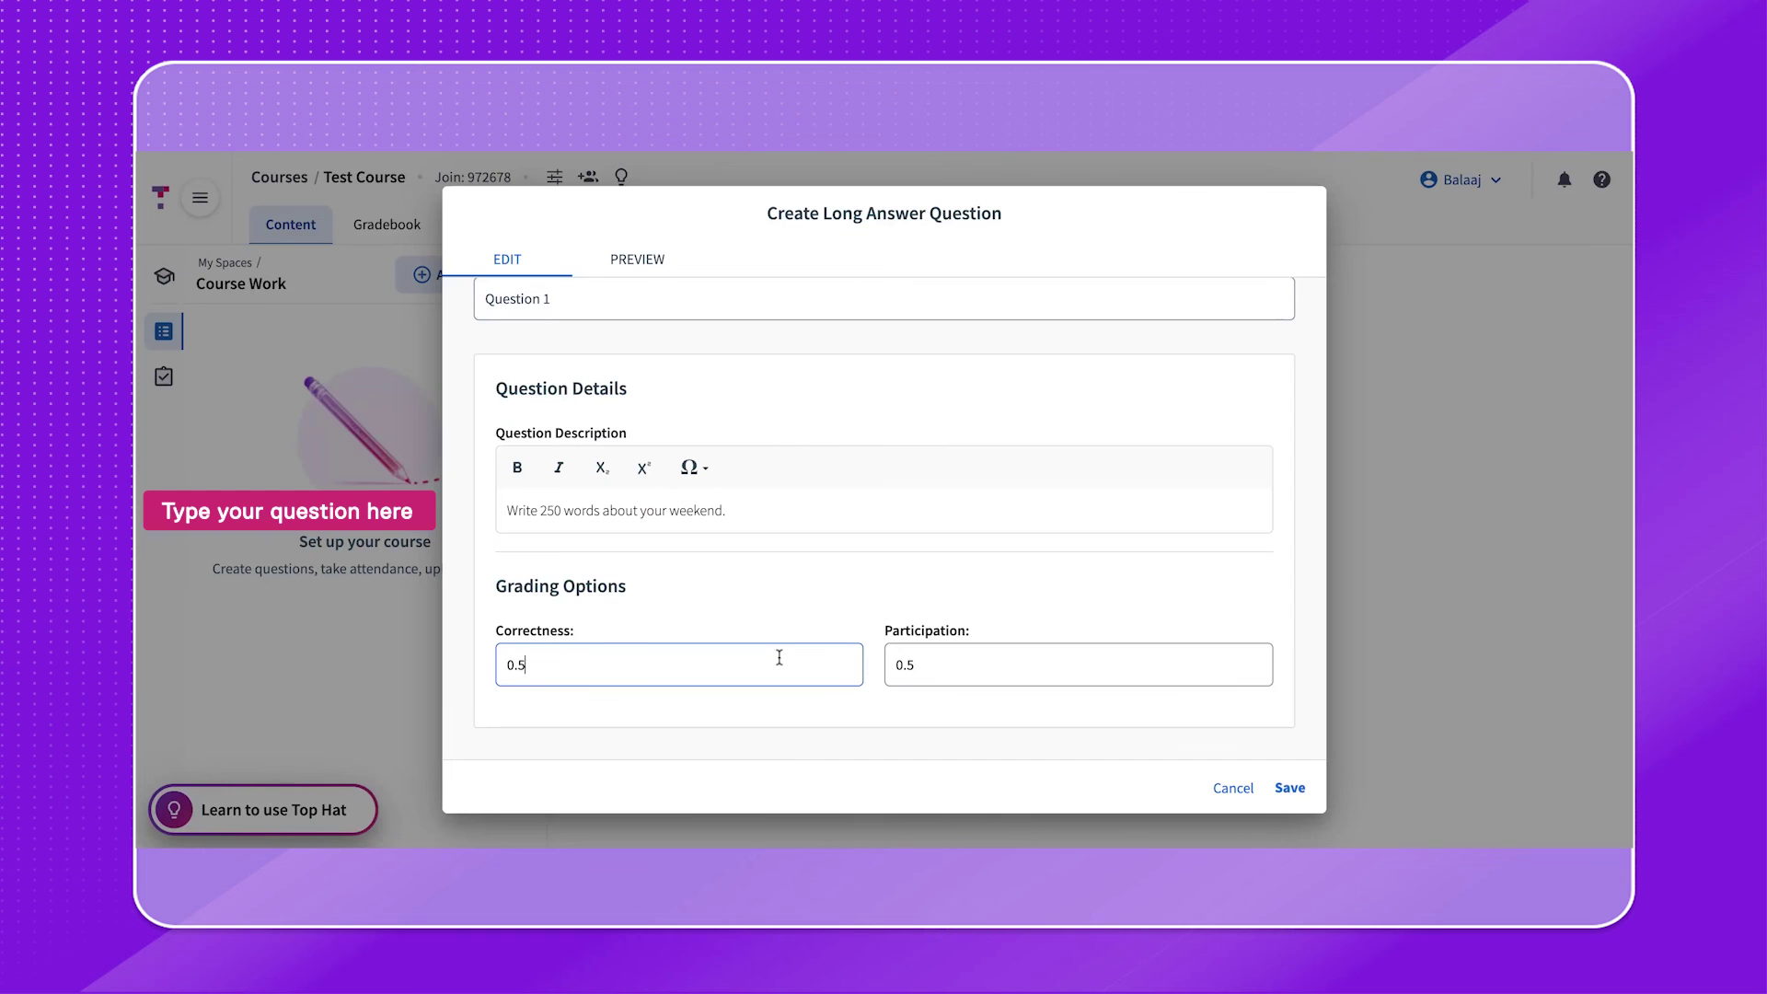
key(BackSpace)
key(BackSpace)
double_click(885, 666)
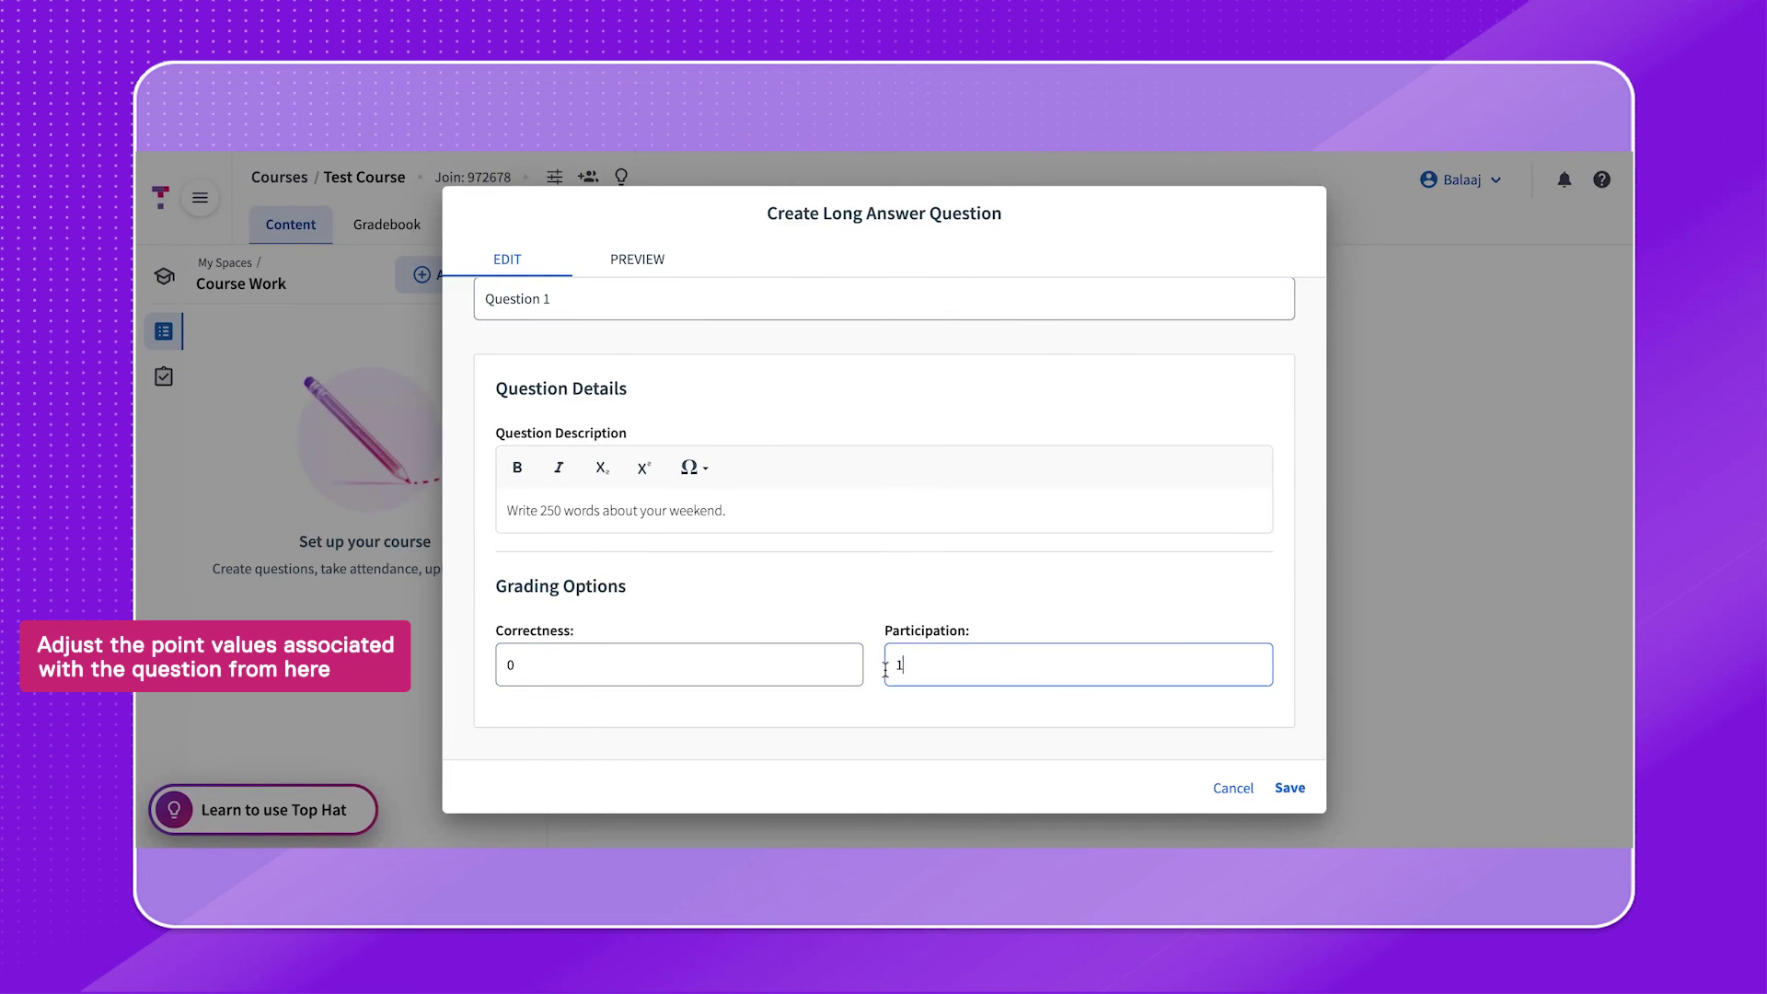